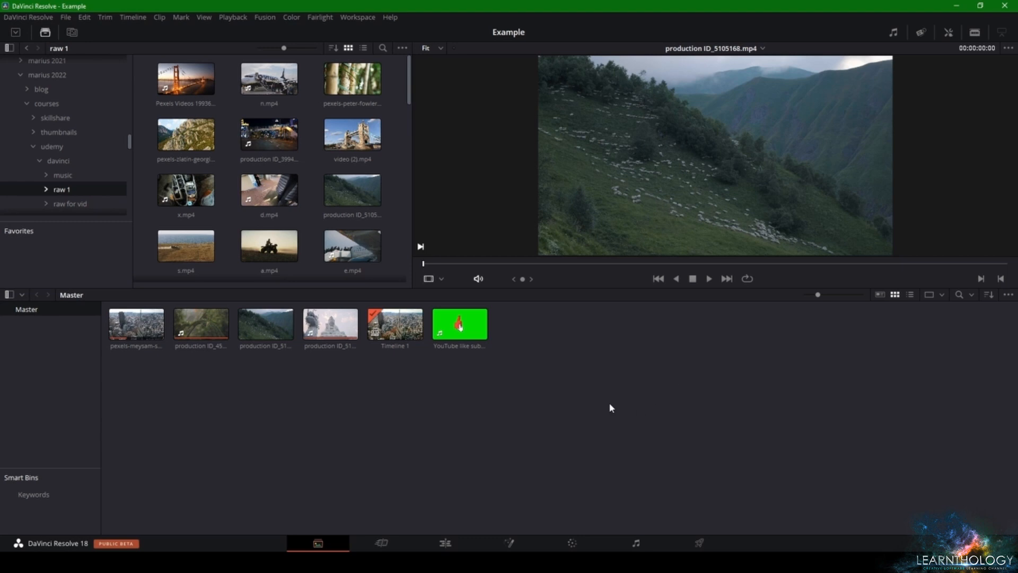
Step: Import n.mp4 from the raw 1 folder into the media pool and open the Edit page
{"action": "left_click_drag", "start_coordinate": [271, 84], "coordinate": [570, 398]}
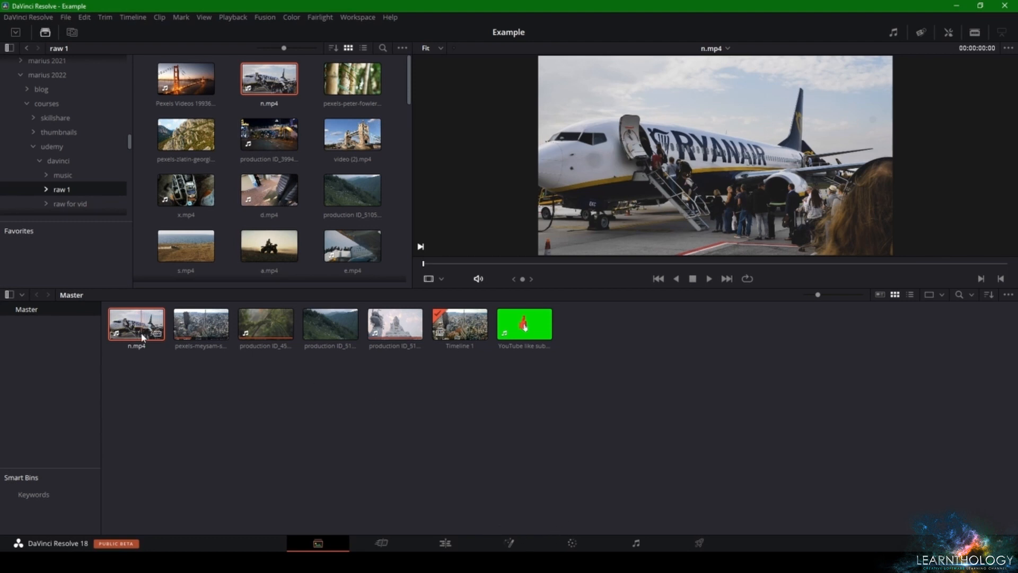
{"action": "left_click", "coordinate": [572, 543]}
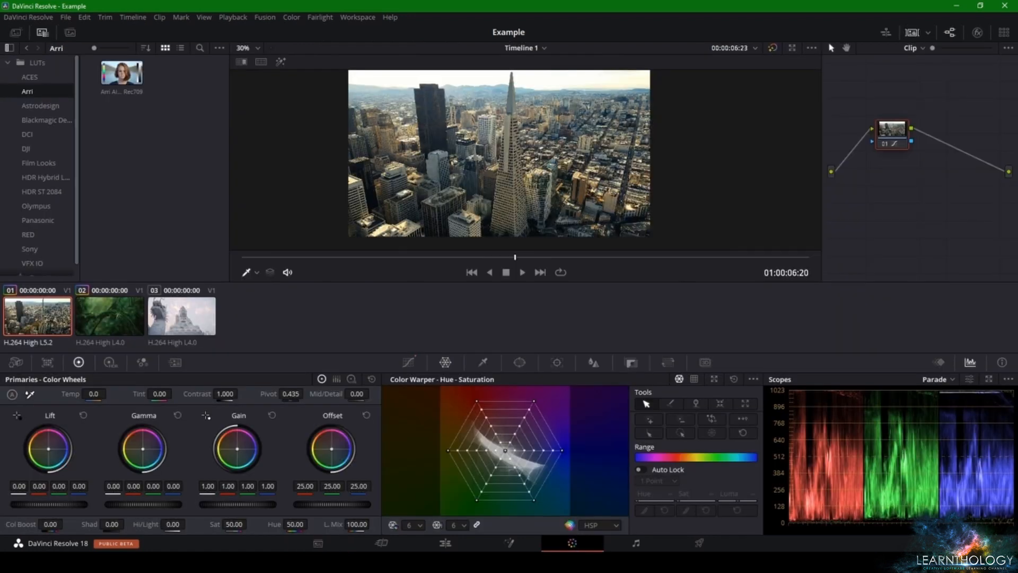
{"action": "left_click", "coordinate": [445, 543]}
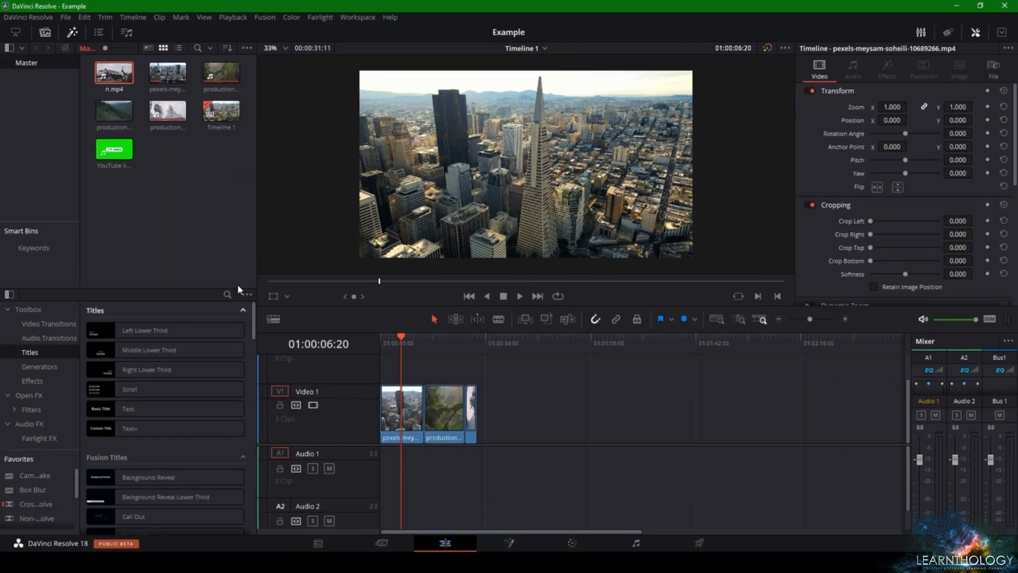
Step: Place n.mp4 on Video 1 after the existing clips and delete its audio from the timeline
{"action": "left_click_drag", "start_coordinate": [125, 85], "coordinate": [505, 424]}
{"action": "left_click", "coordinate": [509, 474]}
{"action": "key", "text": "Delete"}
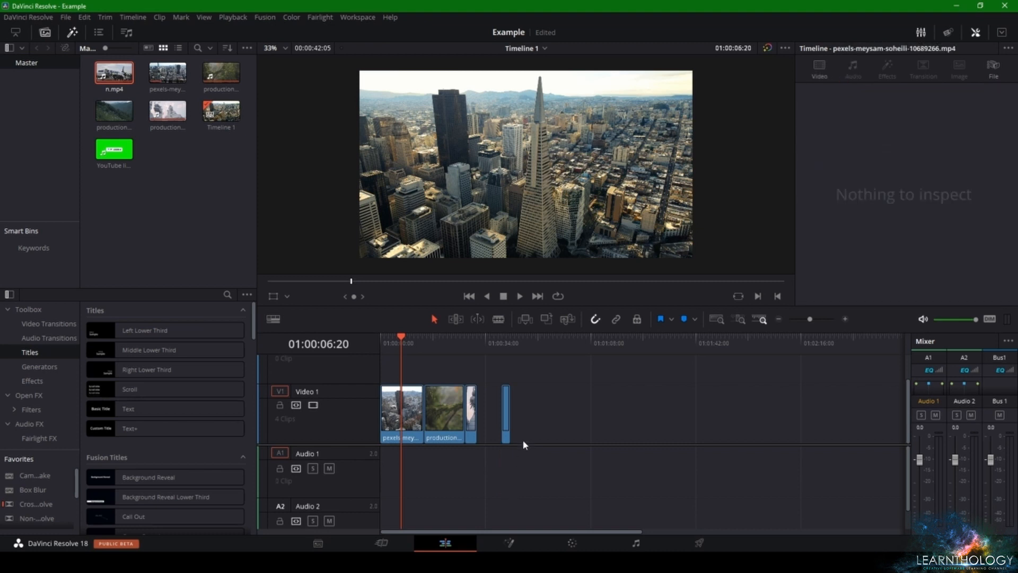
Step: Rearrange Video 1 so n.mp4 comes first, directly followed by the other clips, and play the timeline from its start
{"action": "left_click_drag", "start_coordinate": [481, 378], "coordinate": [390, 456]}
{"action": "left_click", "coordinate": [391, 456]}
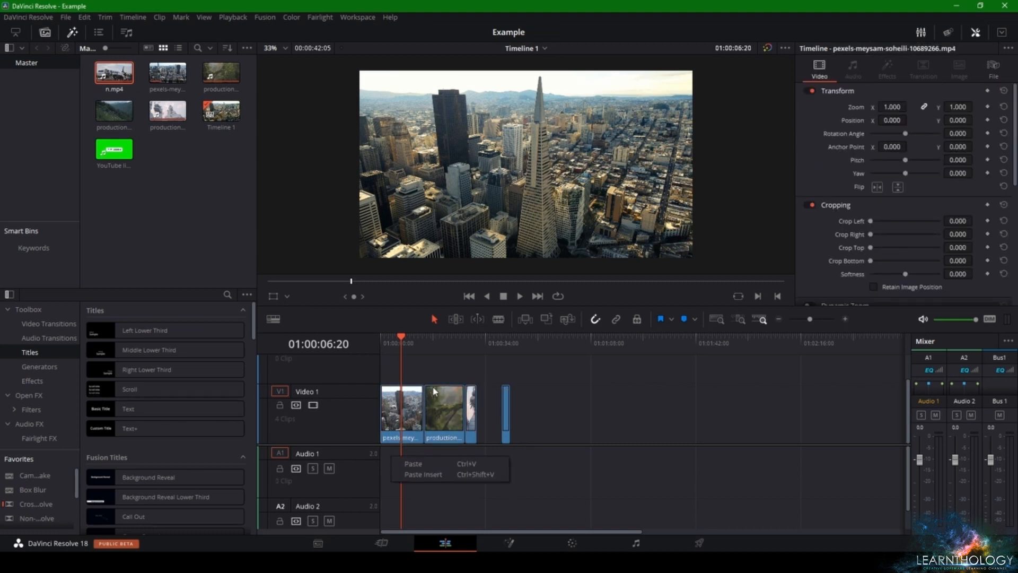
{"action": "left_click_drag", "start_coordinate": [485, 371], "coordinate": [361, 459]}
{"action": "left_click_drag", "start_coordinate": [407, 422], "coordinate": [384, 422]}
{"action": "left_click", "coordinate": [505, 420]}
{"action": "left_click_drag", "start_coordinate": [769, 411], "coordinate": [502, 455]}
{"action": "left_click_drag", "start_coordinate": [555, 425], "coordinate": [413, 436]}
{"action": "key", "text": "Home"}
{"action": "key", "text": "space"}
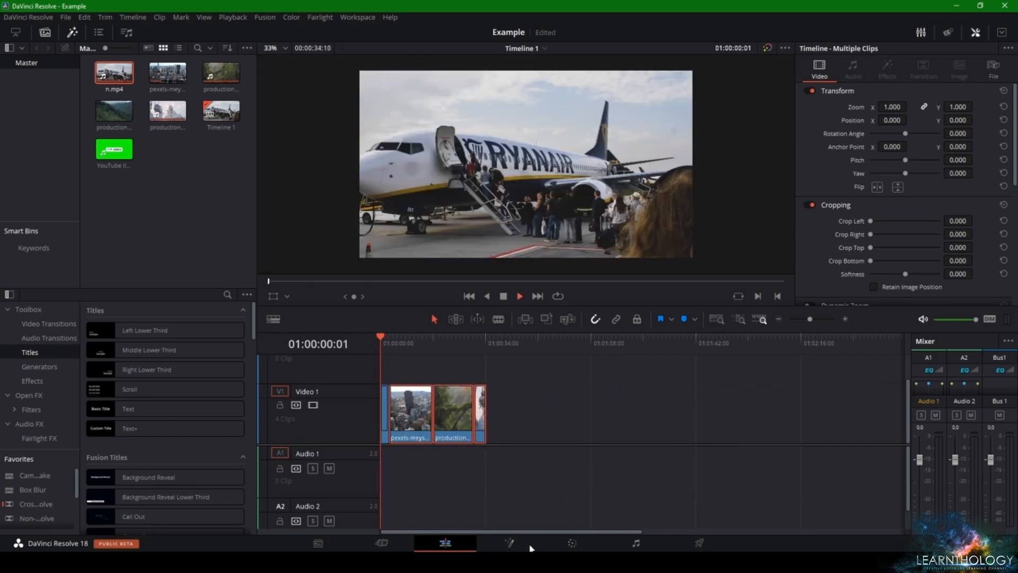
Step: On the Color page, turn on loop playback and hide the clip thumbnail strip
{"action": "left_click", "coordinate": [570, 544]}
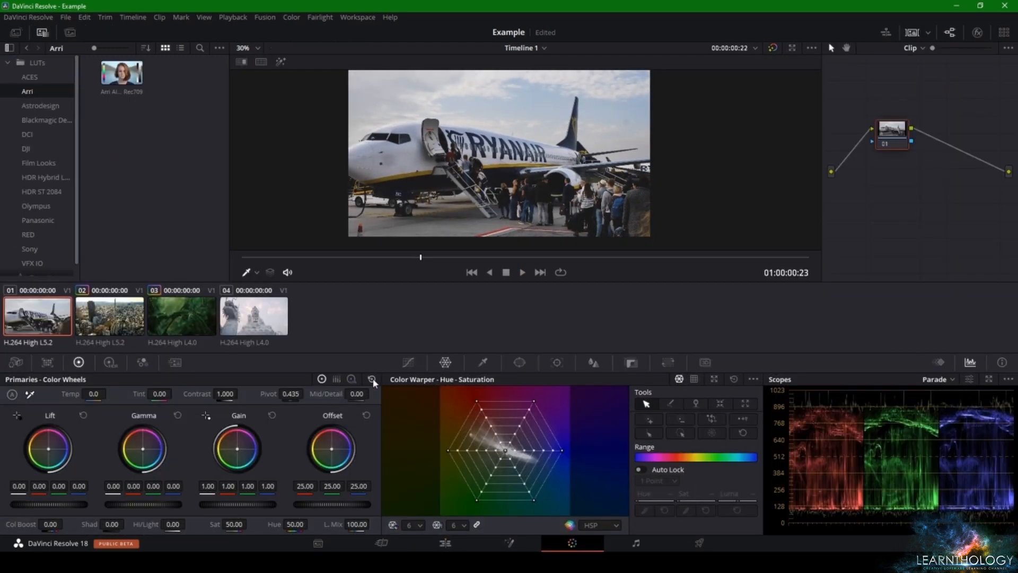
{"action": "left_click", "coordinate": [560, 272]}
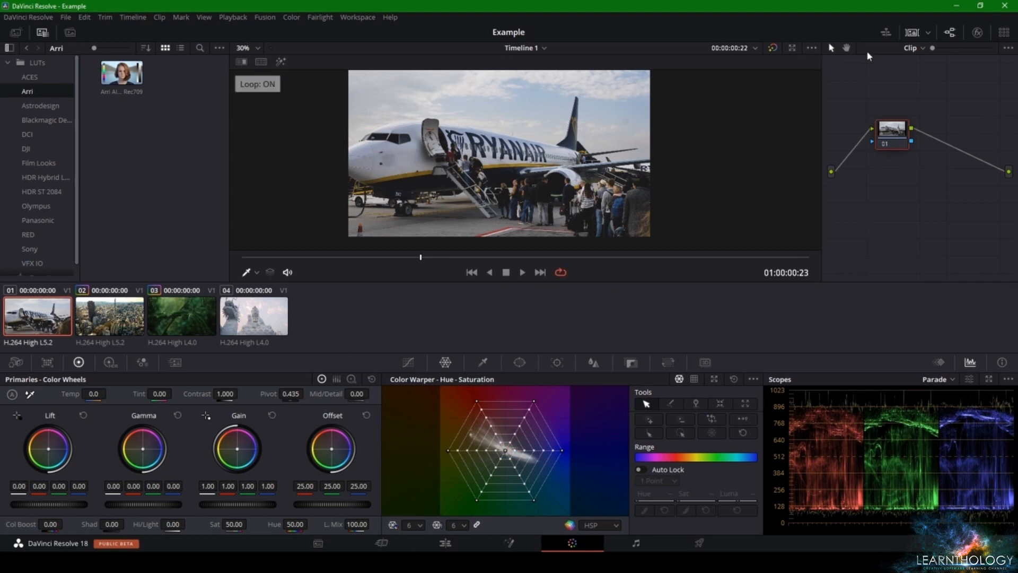
{"action": "left_click", "coordinate": [916, 34]}
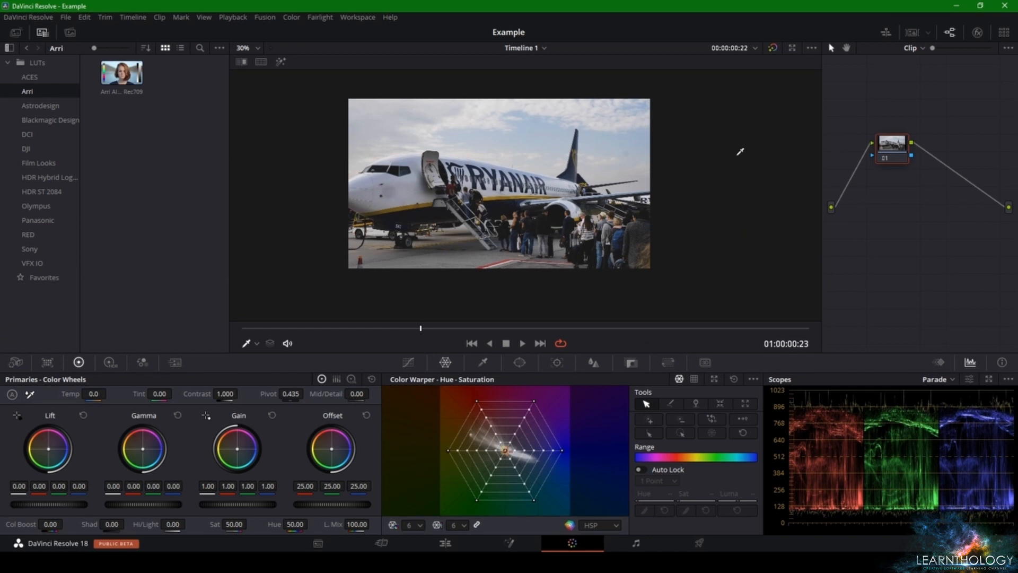
Step: Widen the node graph area and show the custom curves in place of the Color Warper
{"action": "left_click_drag", "start_coordinate": [892, 144], "coordinate": [867, 127]}
{"action": "left_click_drag", "start_coordinate": [820, 224], "coordinate": [698, 215]}
{"action": "left_click", "coordinate": [408, 362]}
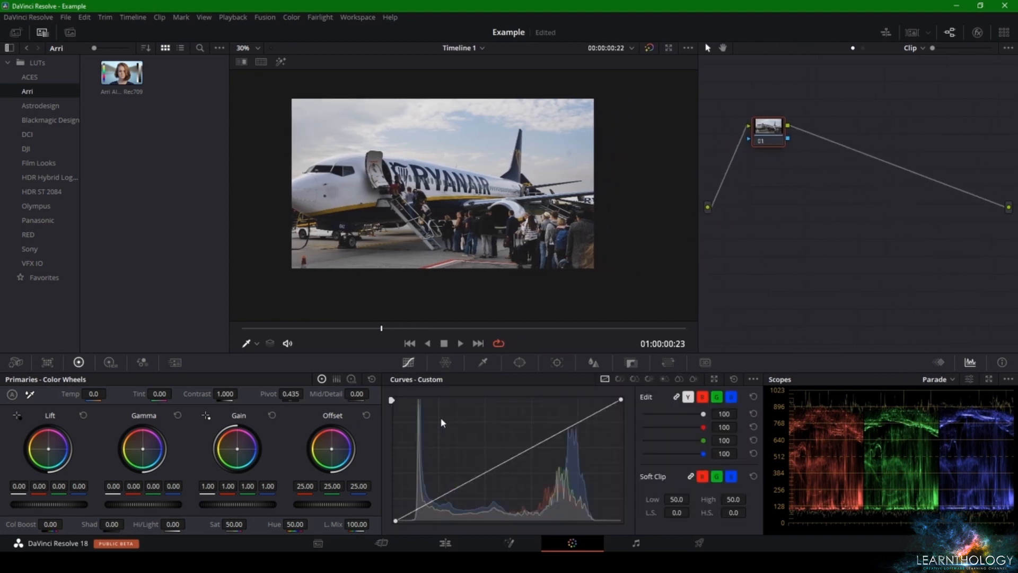
Step: Label node 01 "col correction" and position it closer to the source input in the node graph
{"action": "left_click_drag", "start_coordinate": [770, 128], "coordinate": [762, 153]}
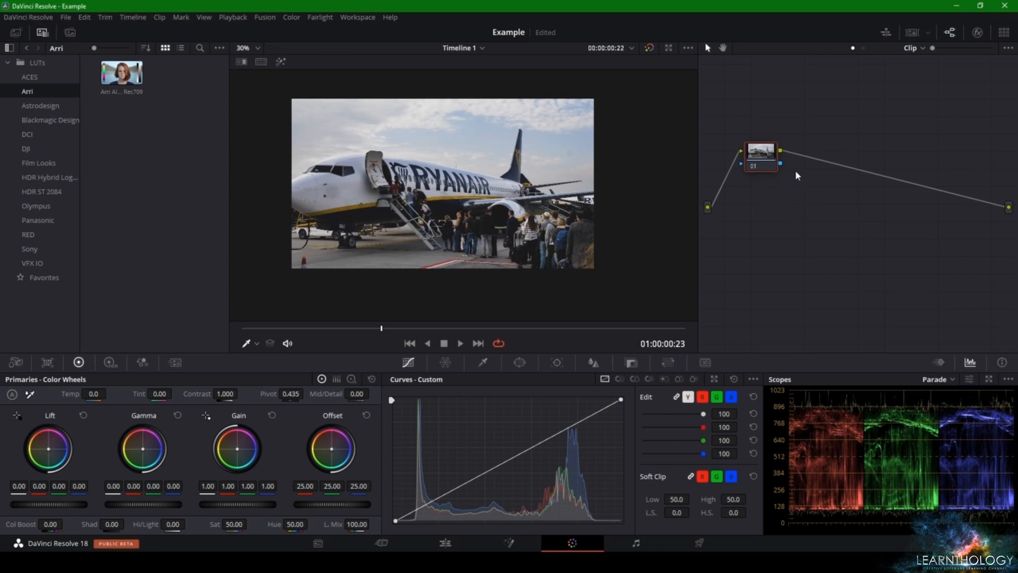
{"action": "right_click", "coordinate": [765, 158]}
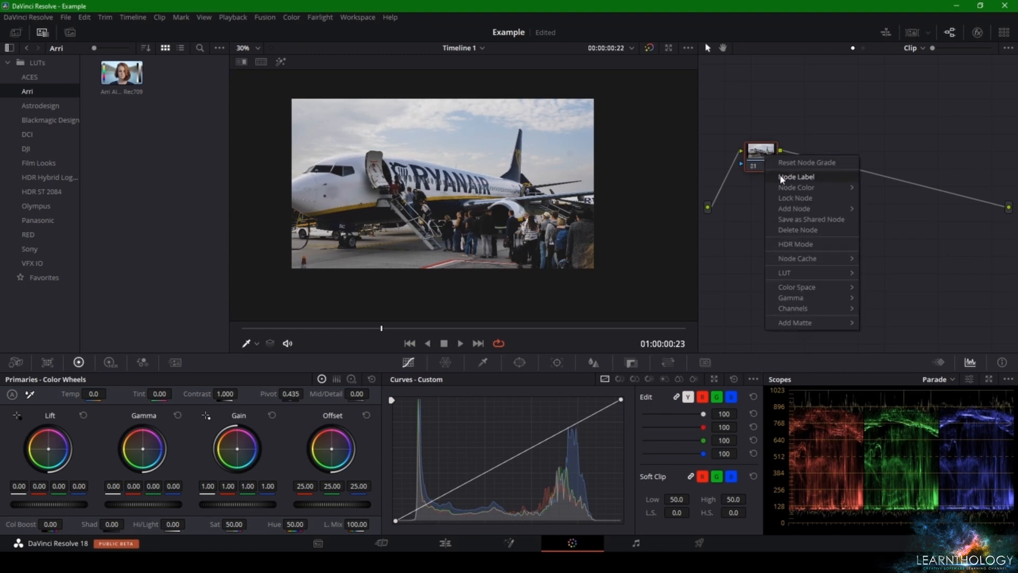
{"action": "left_click", "coordinate": [762, 157]}
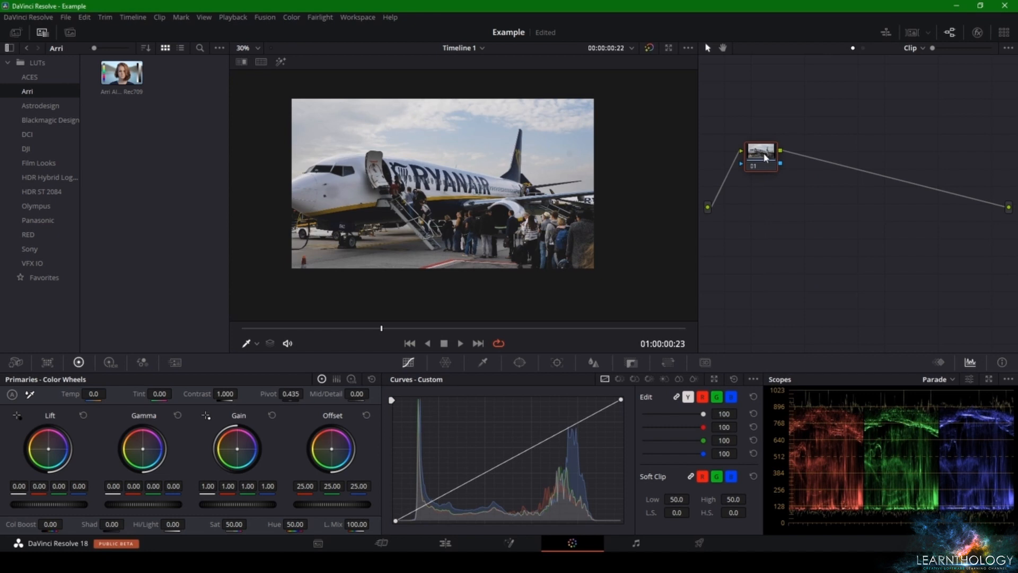
{"action": "right_click", "coordinate": [765, 157]}
{"action": "left_click", "coordinate": [765, 159]}
{"action": "right_click", "coordinate": [766, 159]}
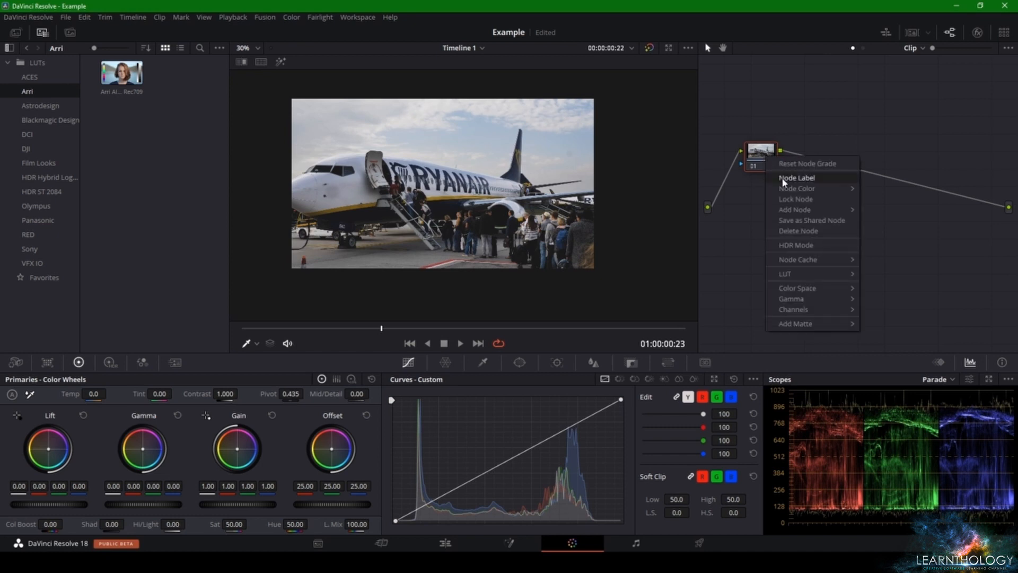
{"action": "left_click", "coordinate": [783, 182]}
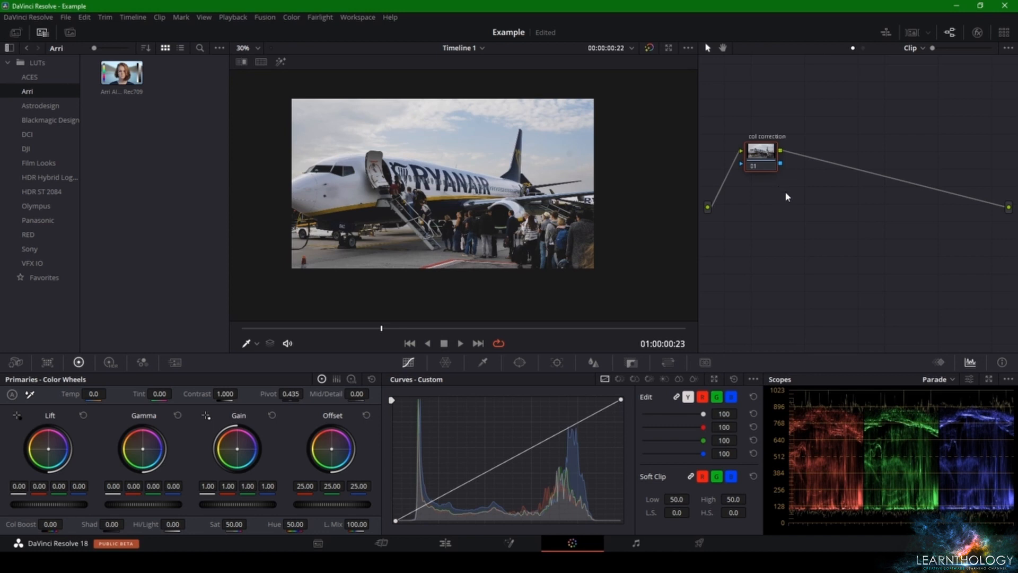
{"action": "mouse_move", "coordinate": [754, 162]}
{"action": "left_mouse_down"}
{"action": "mouse_move", "coordinate": [733, 168]}
{"action": "mouse_move", "coordinate": [747, 166]}
{"action": "left_mouse_up"}
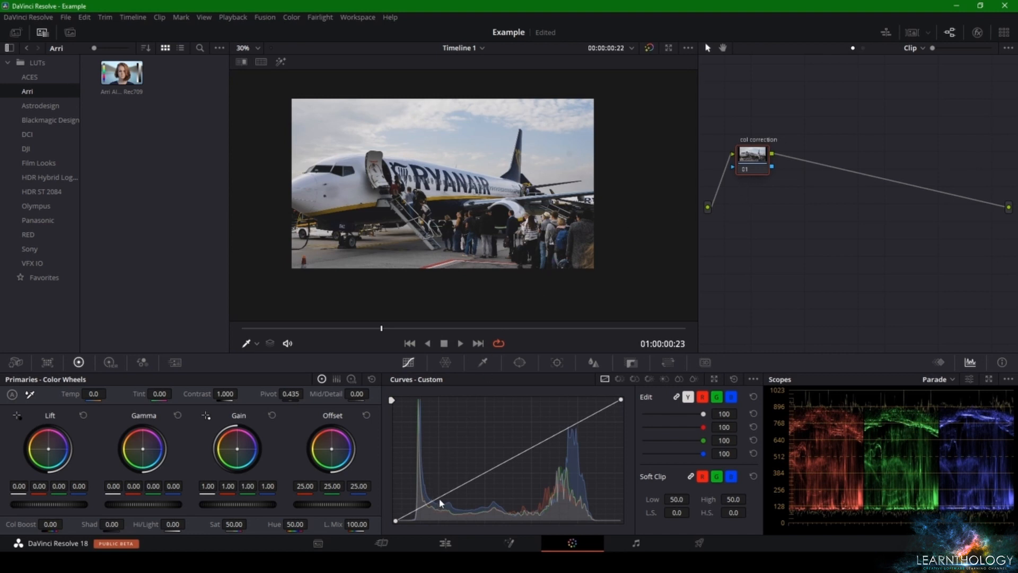
Step: Try darkening the shadows with a lowered point on the custom curve, and remove that point
{"action": "left_click_drag", "start_coordinate": [432, 504], "coordinate": [436, 513]}
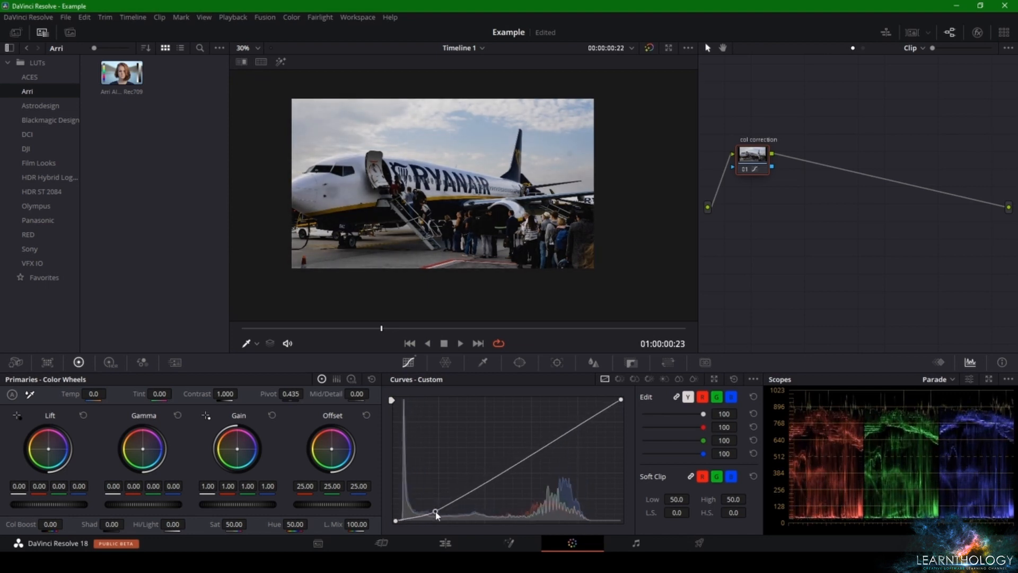
{"action": "right_click", "coordinate": [435, 510]}
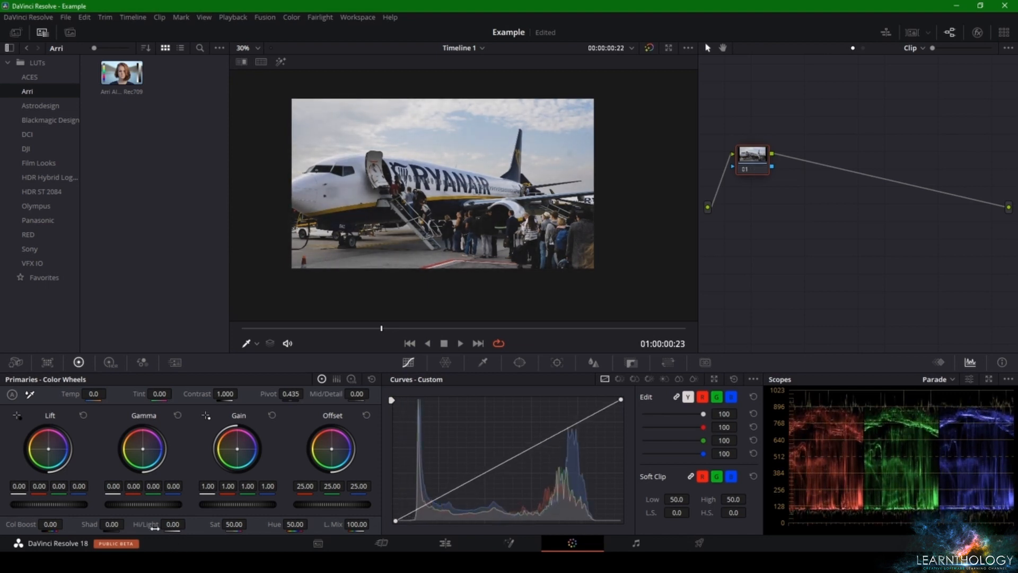
Step: Set the primary wheels' Shadows to -21.50 and Highlights to 26.50 for node 01
{"action": "mouse_move", "coordinate": [116, 524]}
{"action": "left_mouse_down"}
{"action": "mouse_move", "coordinate": [94, 524]}
{"action": "mouse_move", "coordinate": [106, 524]}
{"action": "left_mouse_up"}
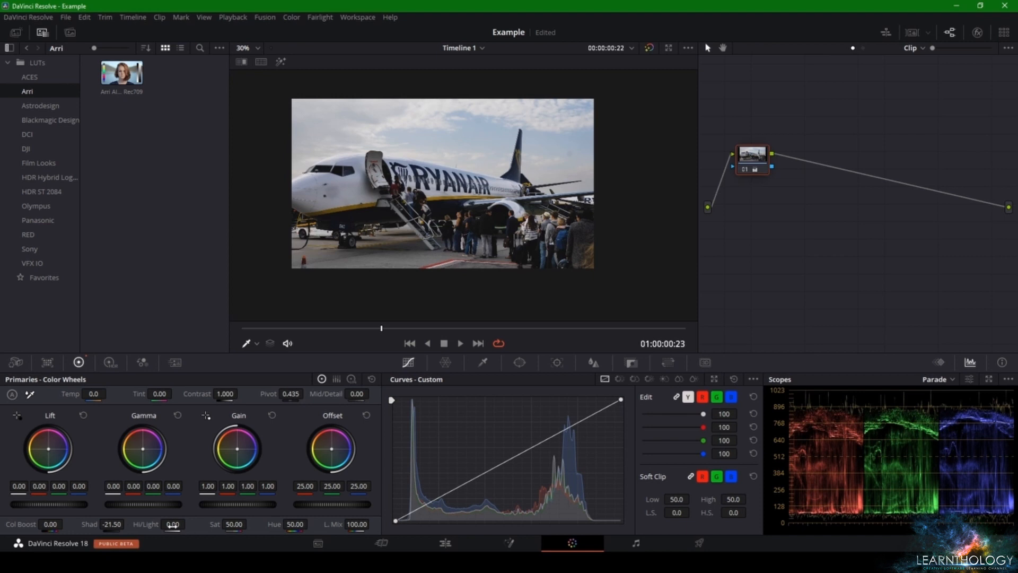
{"action": "left_click_drag", "start_coordinate": [173, 525], "coordinate": [191, 524]}
Step: Sample the plane's dark underside onto the custom curve, then lower the deepest blacks and lift the shadows just above them
{"action": "scroll", "coordinate": [421, 212], "scroll_direction": "up", "scroll_amount": 6}
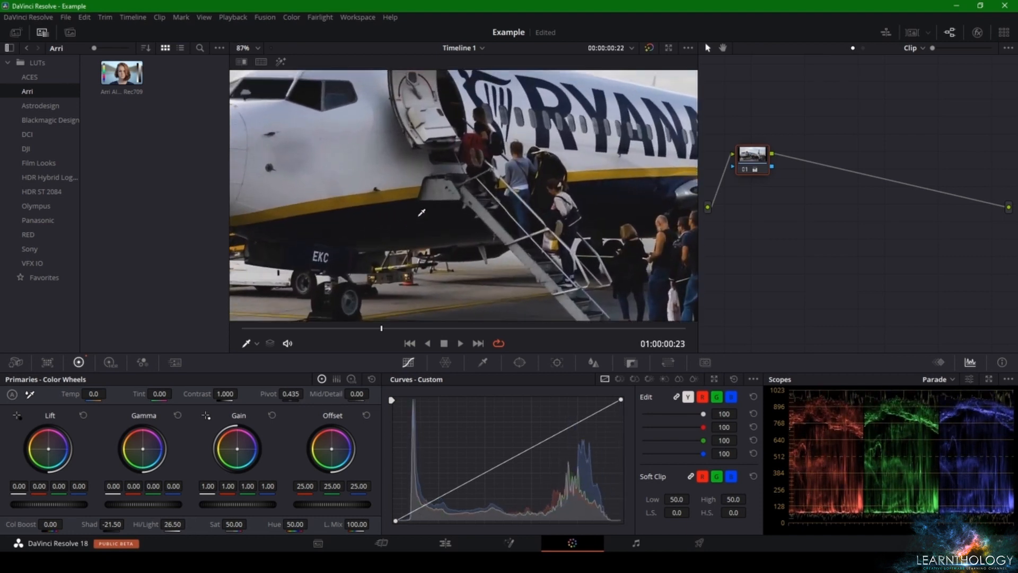
{"action": "scroll", "coordinate": [481, 183], "scroll_direction": "up", "scroll_amount": 3}
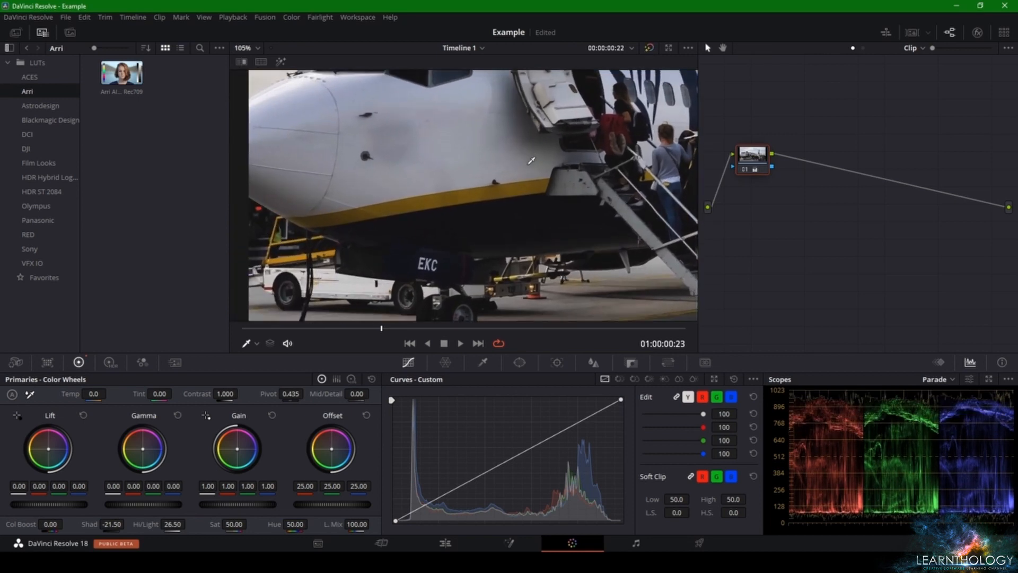
{"action": "left_click_drag", "start_coordinate": [481, 182], "coordinate": [455, 139]}
{"action": "left_click", "coordinate": [477, 193]}
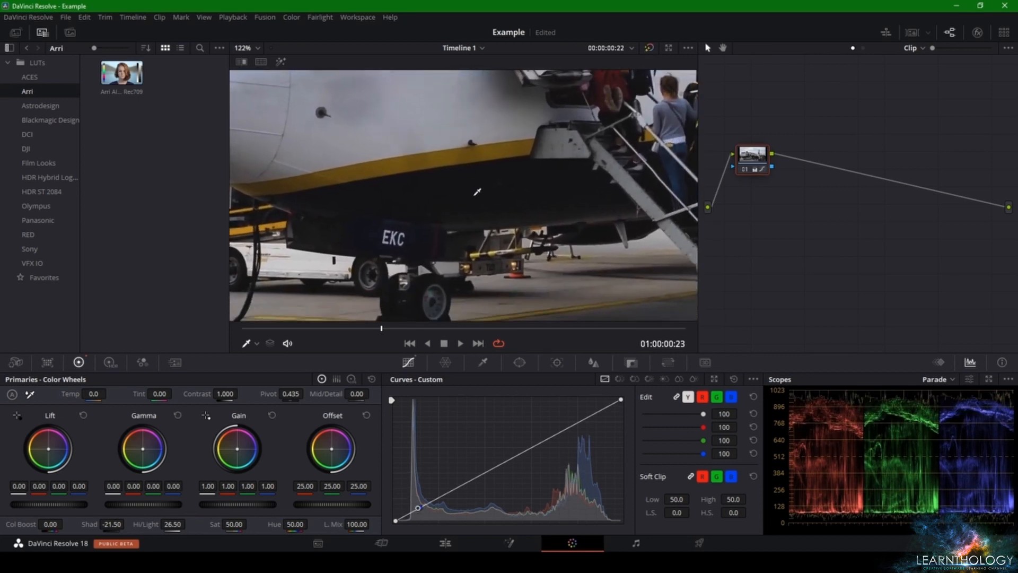
{"action": "mouse_move", "coordinate": [418, 508]}
{"action": "left_mouse_down"}
{"action": "mouse_move", "coordinate": [430, 502]}
{"action": "mouse_move", "coordinate": [423, 498]}
{"action": "mouse_move", "coordinate": [412, 520]}
{"action": "left_mouse_up"}
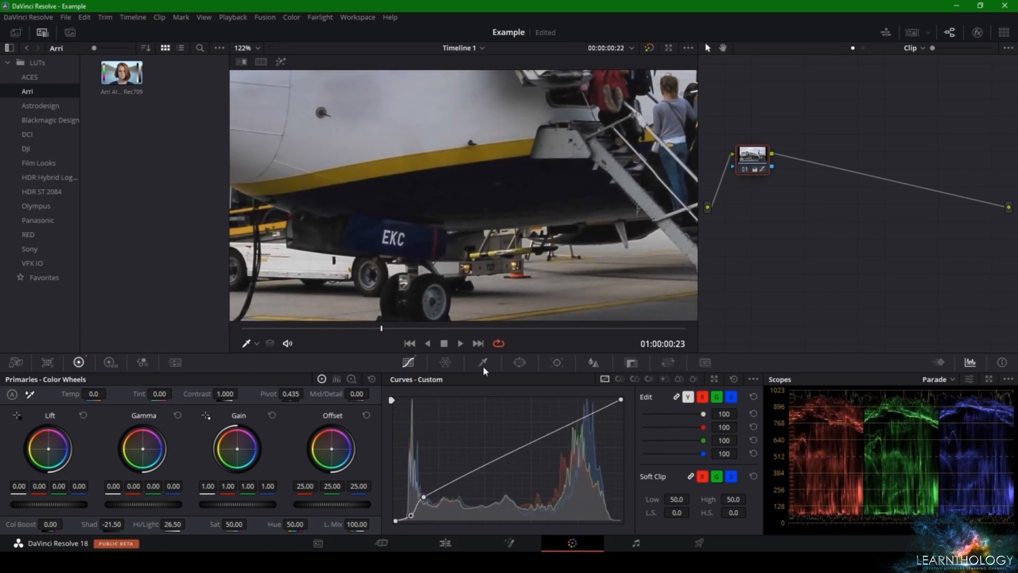
Step: Add a midtone point to the custom curve, undo the extra points toward the highlights, and raise the midtone point slightly
{"action": "scroll", "coordinate": [435, 224], "scroll_direction": "down", "scroll_amount": 8}
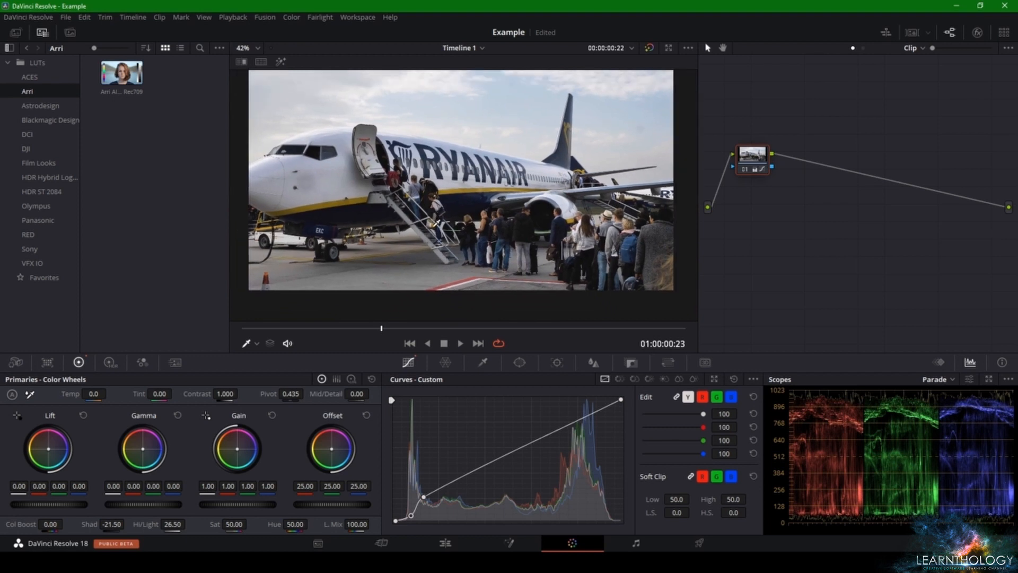
{"action": "scroll", "coordinate": [440, 226], "scroll_direction": "down", "scroll_amount": 1}
{"action": "left_click_drag", "start_coordinate": [504, 459], "coordinate": [580, 420]}
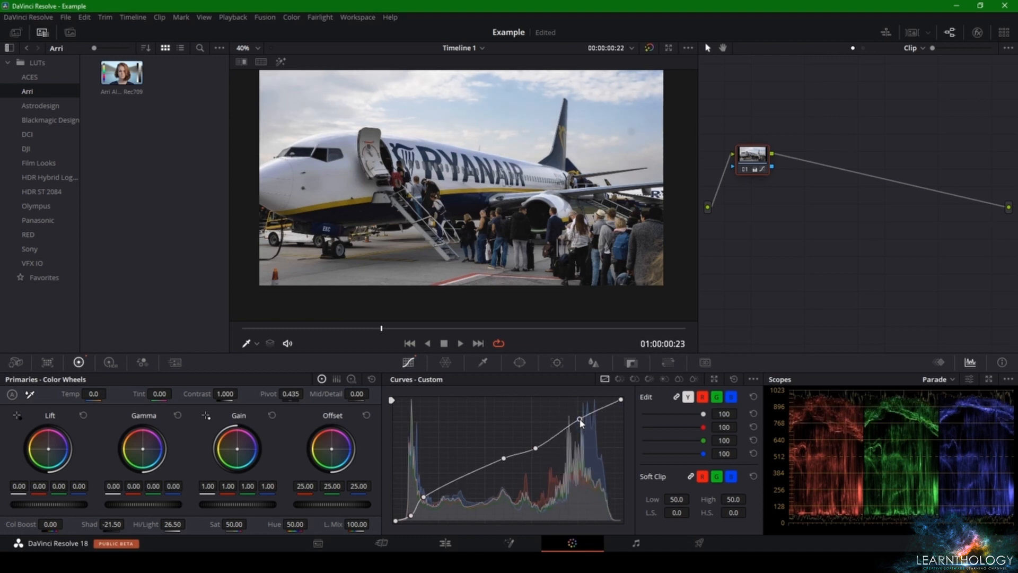
{"action": "key", "text": "ctrl+z"}
{"action": "key", "text": "ctrl+z"}
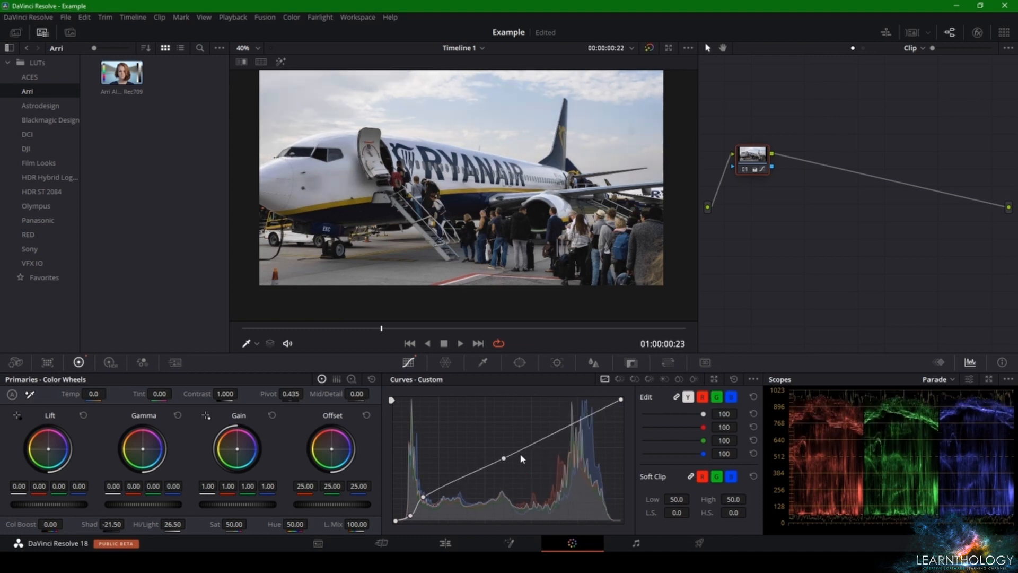
{"action": "mouse_move", "coordinate": [505, 461]}
{"action": "left_mouse_down"}
{"action": "mouse_move", "coordinate": [499, 395]}
{"action": "mouse_move", "coordinate": [509, 392]}
{"action": "mouse_move", "coordinate": [506, 452]}
{"action": "left_mouse_up"}
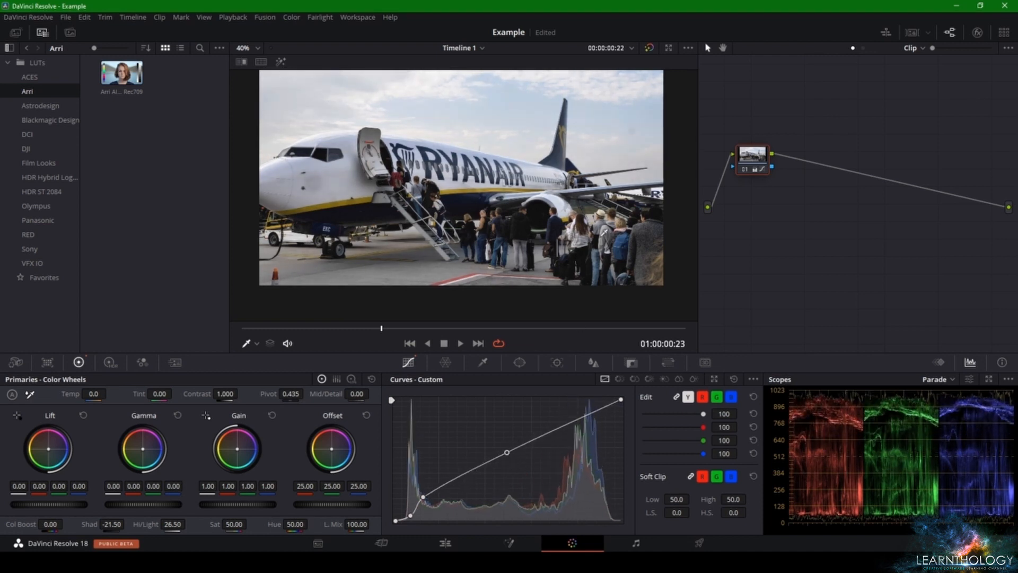
Step: Compare the image with and without the grade, and examine the dark areas around the engine and the passengers up close
{"action": "left_click", "coordinate": [649, 48]}
{"action": "left_click", "coordinate": [649, 47]}
{"action": "scroll", "coordinate": [508, 167], "scroll_direction": "up", "scroll_amount": 4}
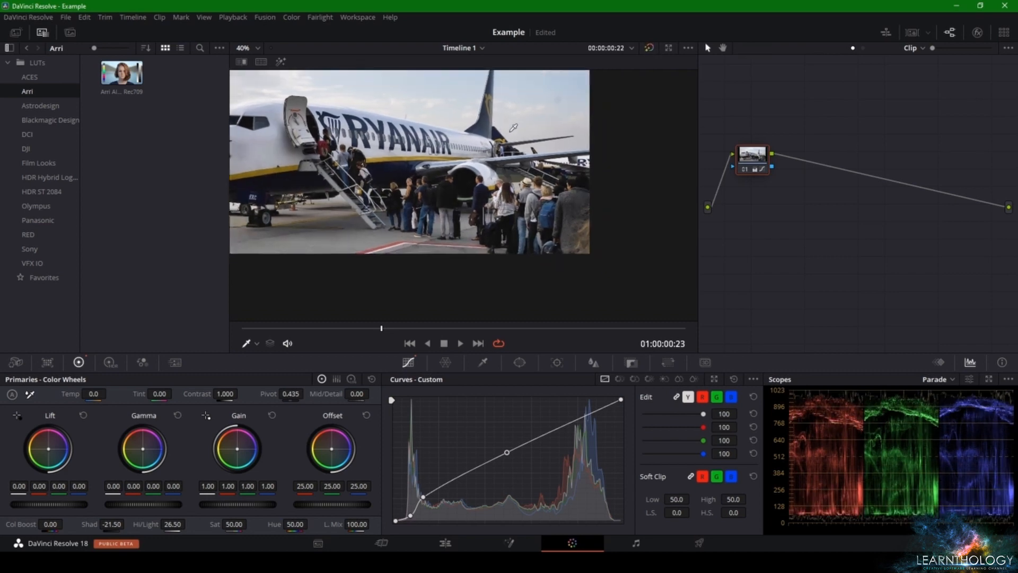
{"action": "scroll", "coordinate": [507, 167], "scroll_direction": "up", "scroll_amount": 8}
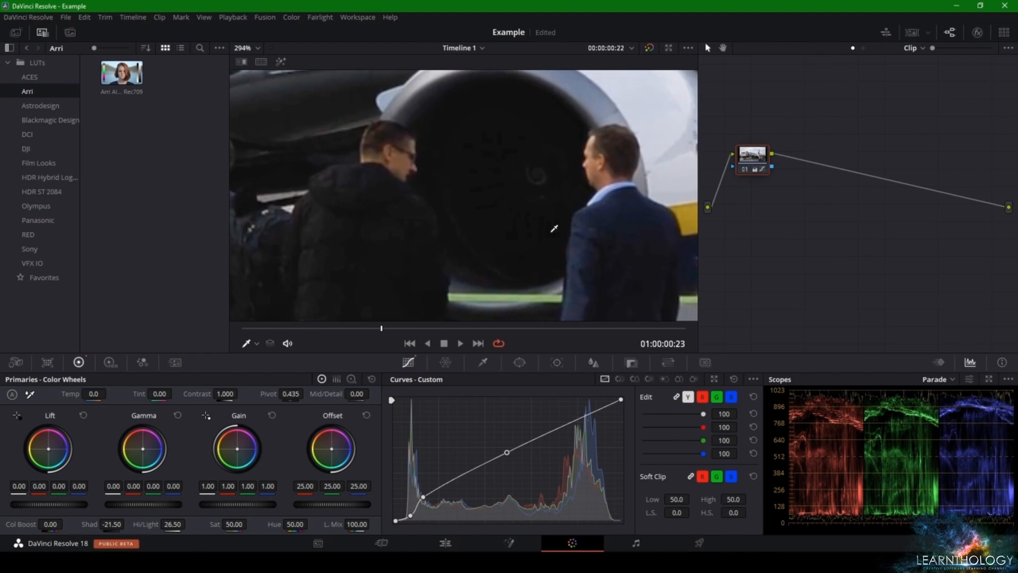
{"action": "scroll", "coordinate": [498, 185], "scroll_direction": "down", "scroll_amount": 10}
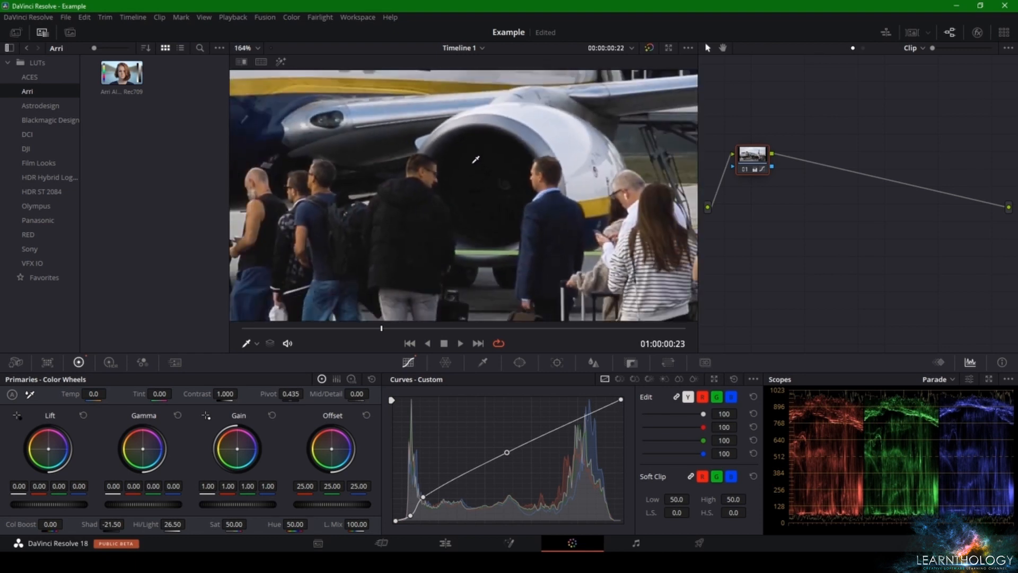
{"action": "scroll", "coordinate": [484, 167], "scroll_direction": "down", "scroll_amount": 3}
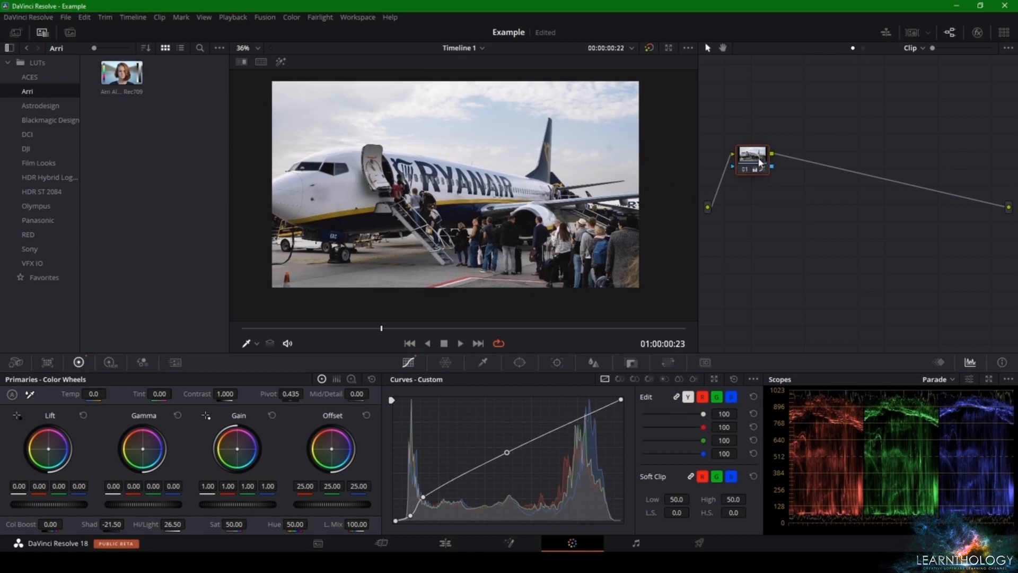
Step: Add a corrector node beside node 01 and append a serial node after it
{"action": "left_click_drag", "start_coordinate": [761, 163], "coordinate": [760, 173]}
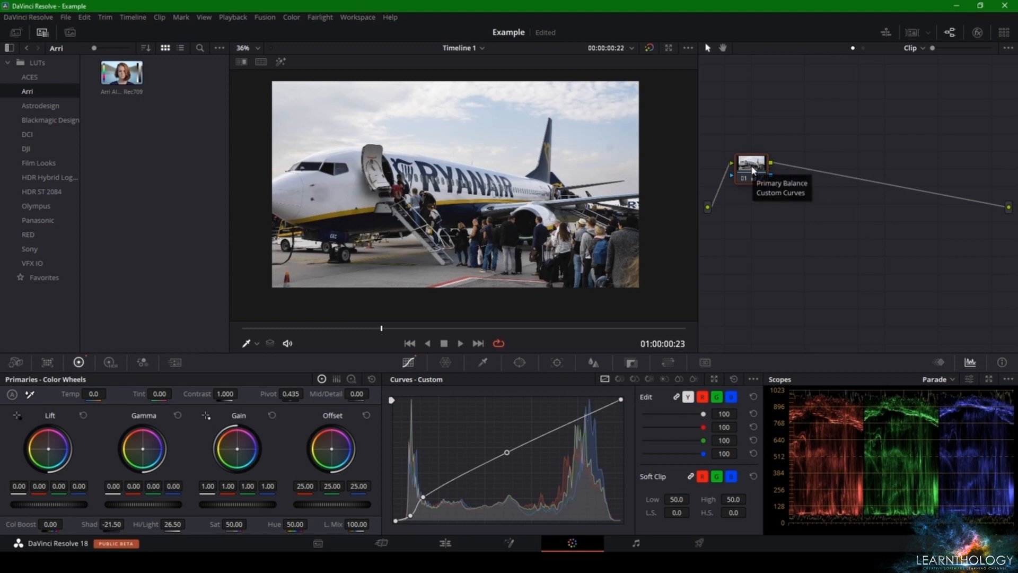
{"action": "mouse_move", "coordinate": [751, 169]}
{"action": "left_mouse_down"}
{"action": "mouse_move", "coordinate": [757, 196]}
{"action": "mouse_move", "coordinate": [745, 161]}
{"action": "left_mouse_up"}
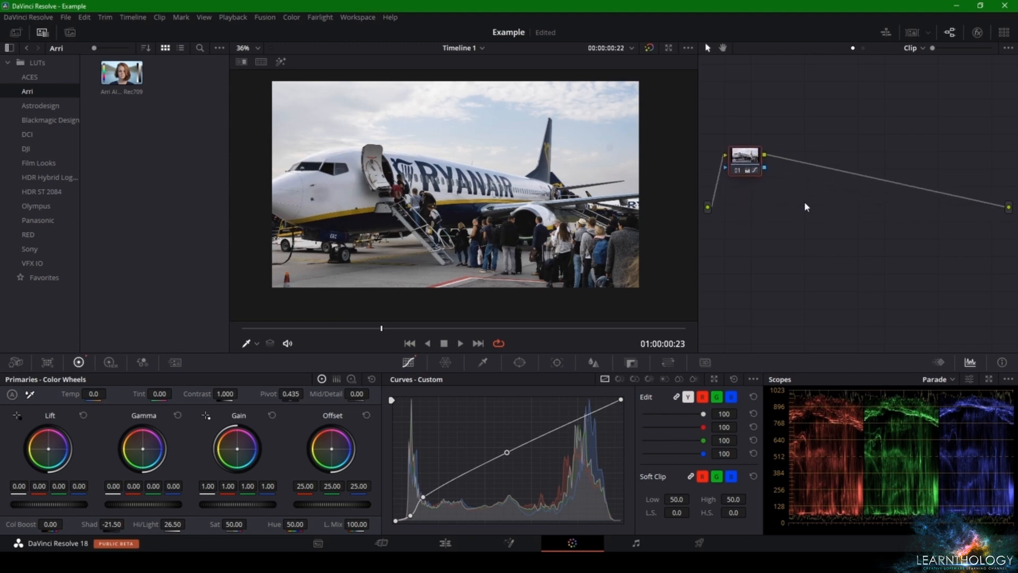
{"action": "right_click", "coordinate": [809, 197]}
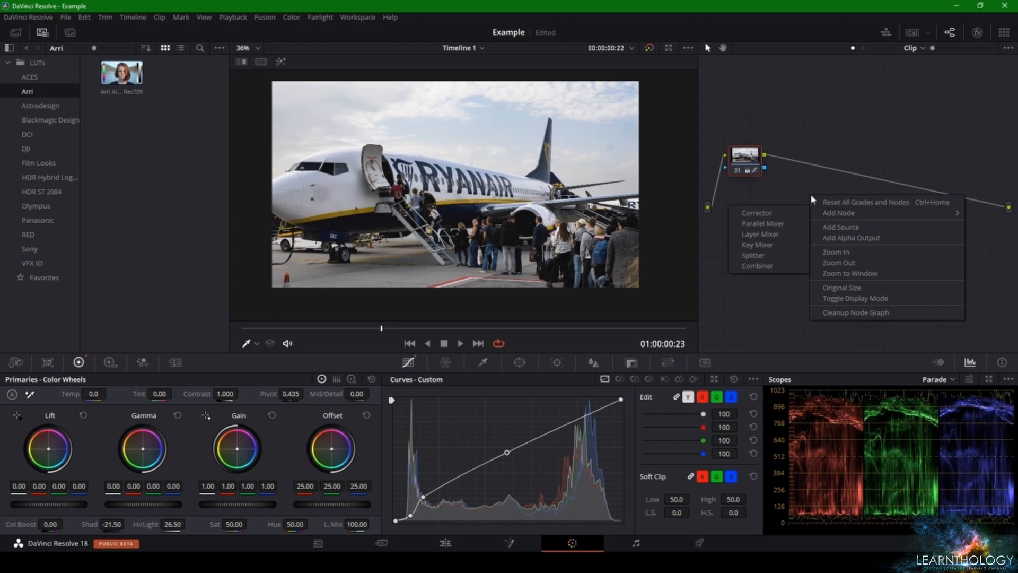
{"action": "right_click", "coordinate": [814, 182]}
{"action": "mouse_move", "coordinate": [825, 202]}
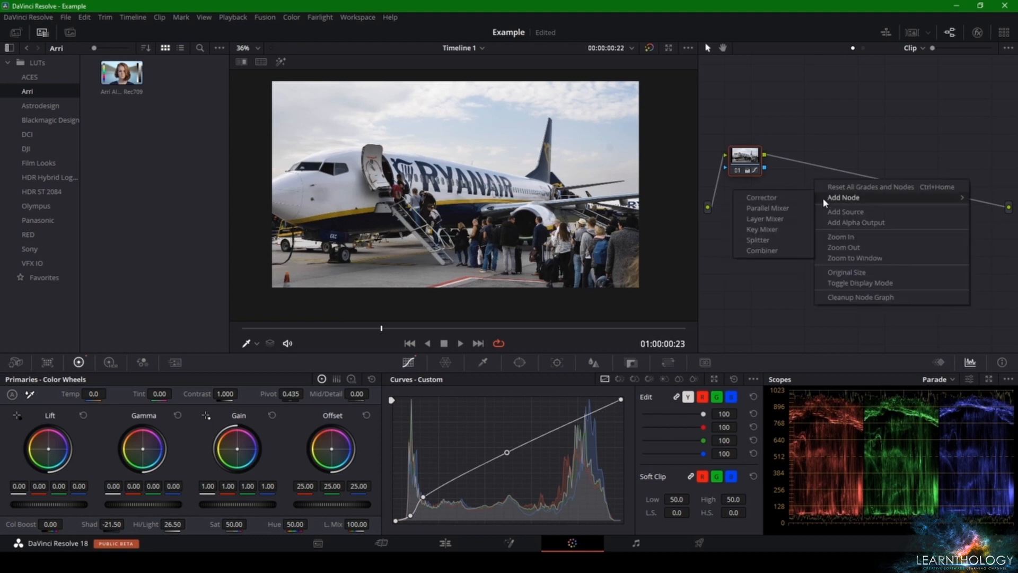
{"action": "left_click", "coordinate": [810, 198]}
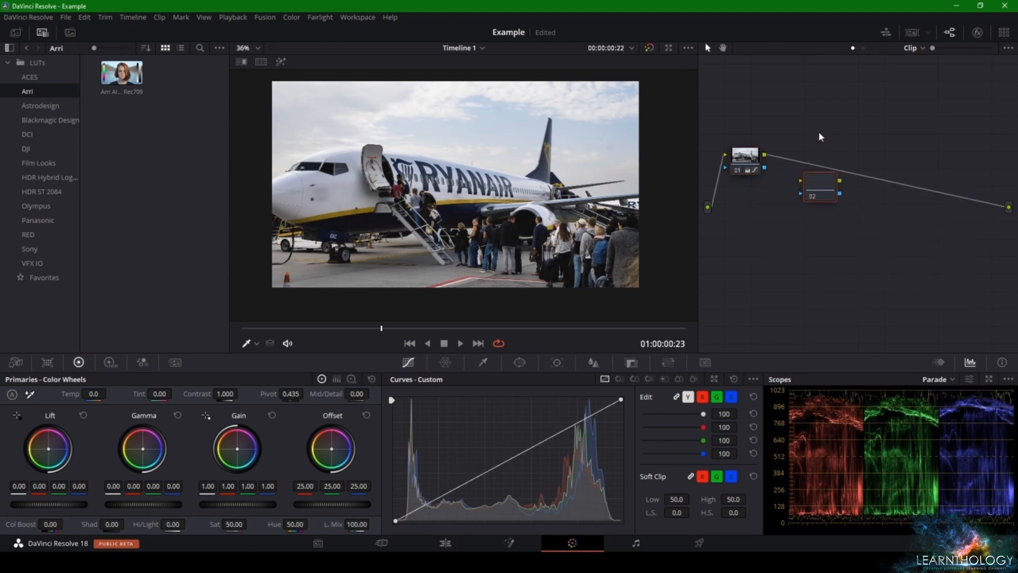
{"action": "key", "text": "alt+s"}
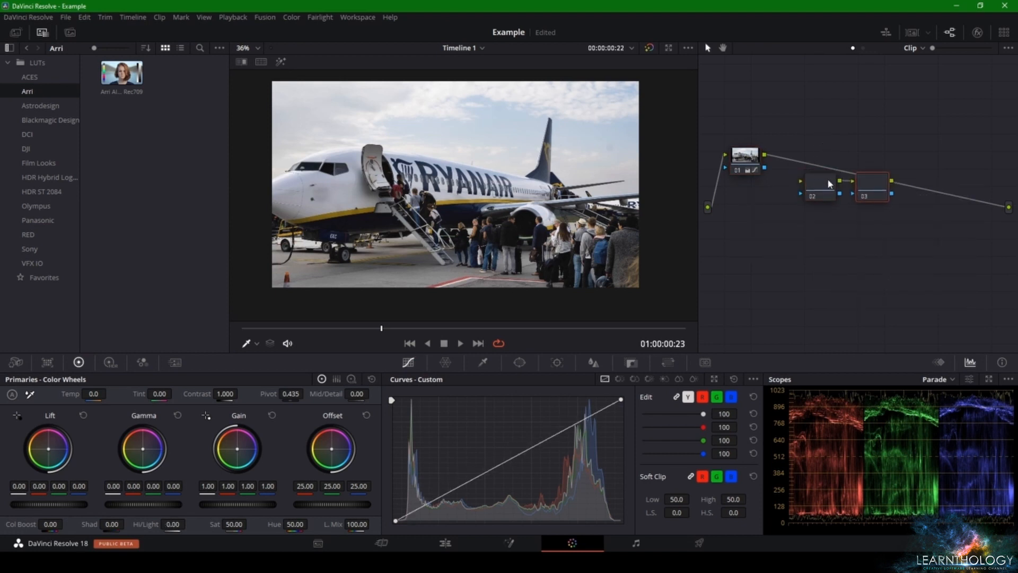
Step: Connect node 01 through nodes 02 and 03 to the output, and arrange the three nodes in a row
{"action": "left_click_drag", "start_coordinate": [827, 181], "coordinate": [822, 175]}
{"action": "left_click_drag", "start_coordinate": [767, 158], "coordinate": [795, 174]}
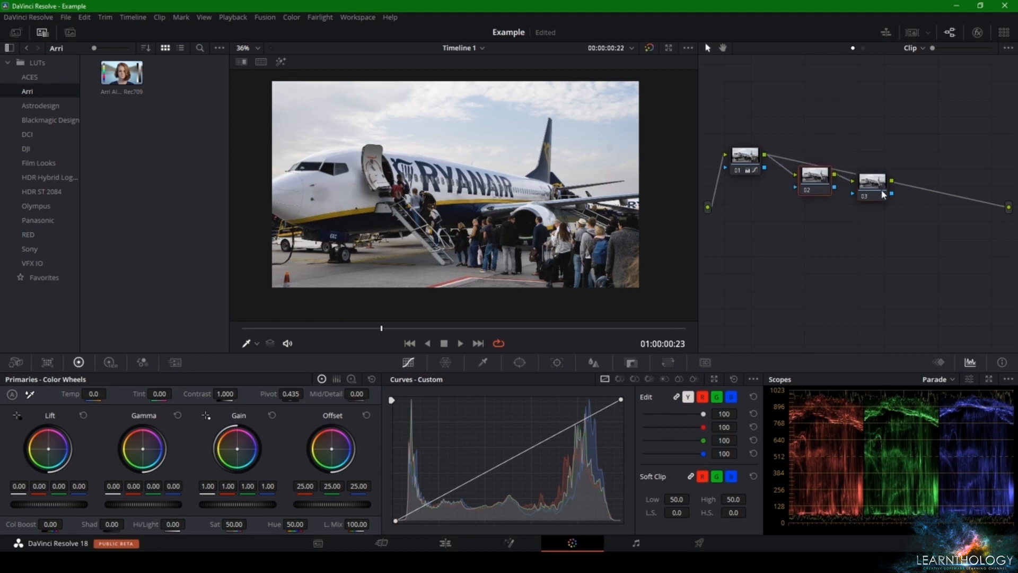
{"action": "left_click_drag", "start_coordinate": [988, 210], "coordinate": [1007, 208]}
{"action": "left_click_drag", "start_coordinate": [863, 190], "coordinate": [900, 177]}
{"action": "left_click_drag", "start_coordinate": [823, 189], "coordinate": [824, 168]}
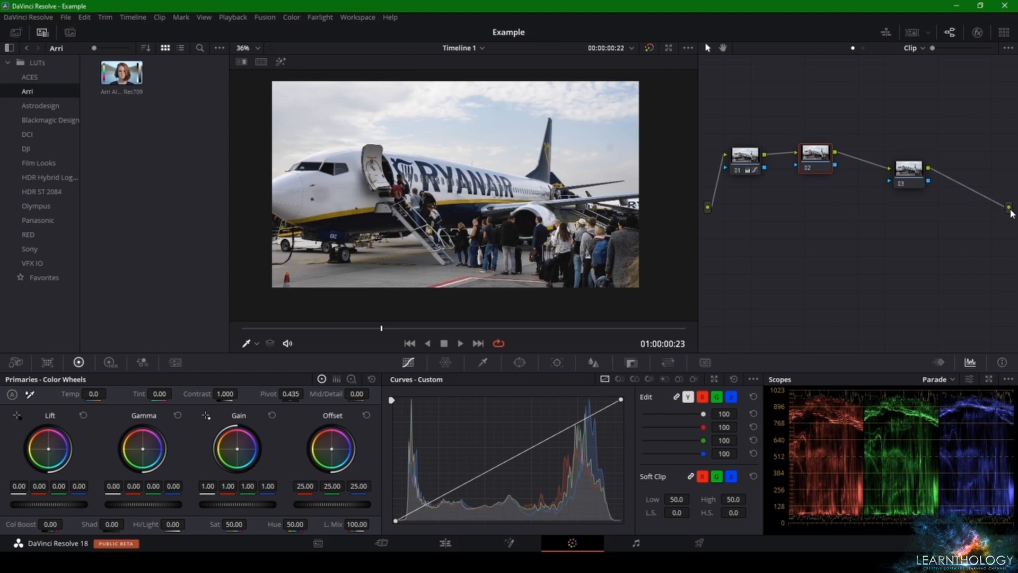
{"action": "left_click_drag", "start_coordinate": [806, 172], "coordinate": [813, 165]}
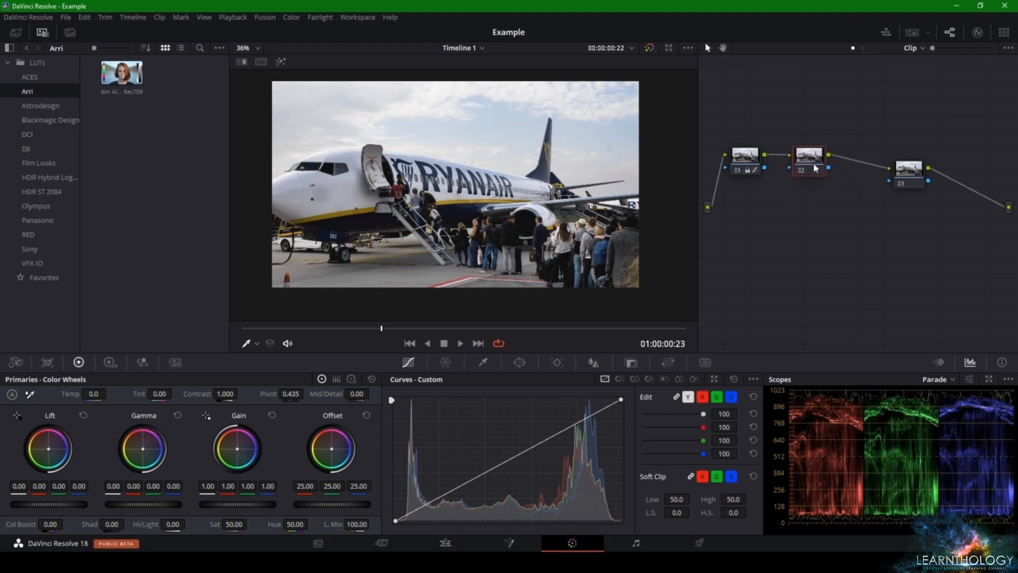
{"action": "left_click_drag", "start_coordinate": [910, 177], "coordinate": [885, 167]}
{"action": "left_click_drag", "start_coordinate": [813, 168], "coordinate": [807, 171]}
Step: Label nodes 01, 02 and 03 as cor, hue and sat, placing node 03 closer to node 02
{"action": "right_click", "coordinate": [740, 164]}
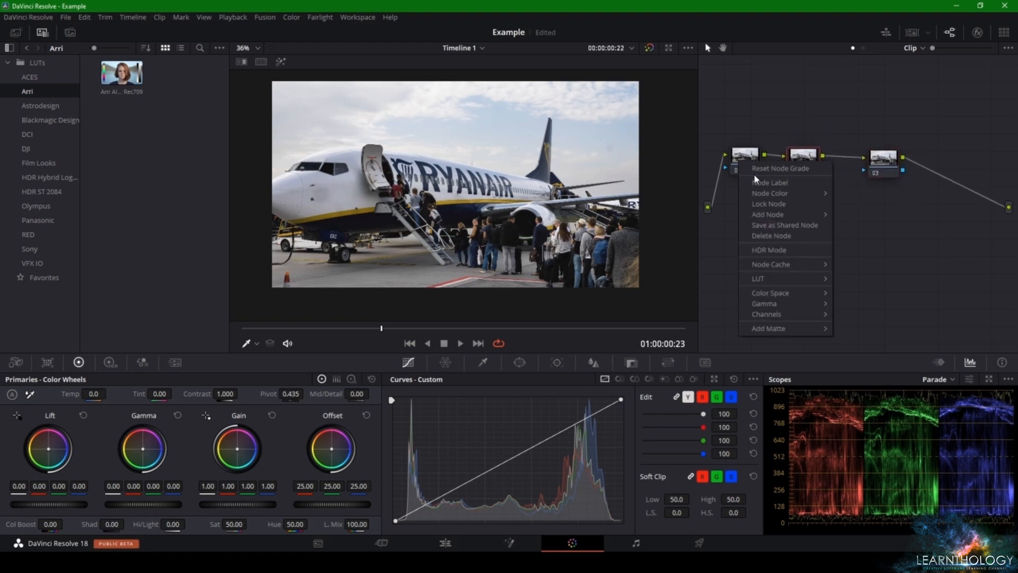
{"action": "left_click", "coordinate": [756, 179]}
{"action": "right_click", "coordinate": [748, 153]}
{"action": "left_click", "coordinate": [762, 173]}
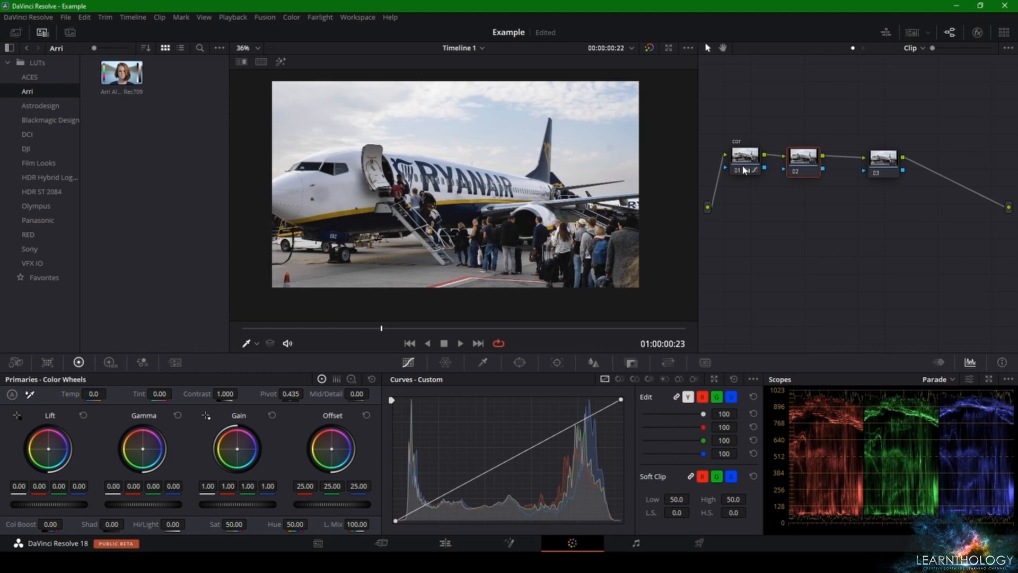
{"action": "right_click", "coordinate": [795, 166]}
{"action": "left_click", "coordinate": [799, 190]}
{"action": "left_click_drag", "start_coordinate": [886, 173], "coordinate": [861, 172]}
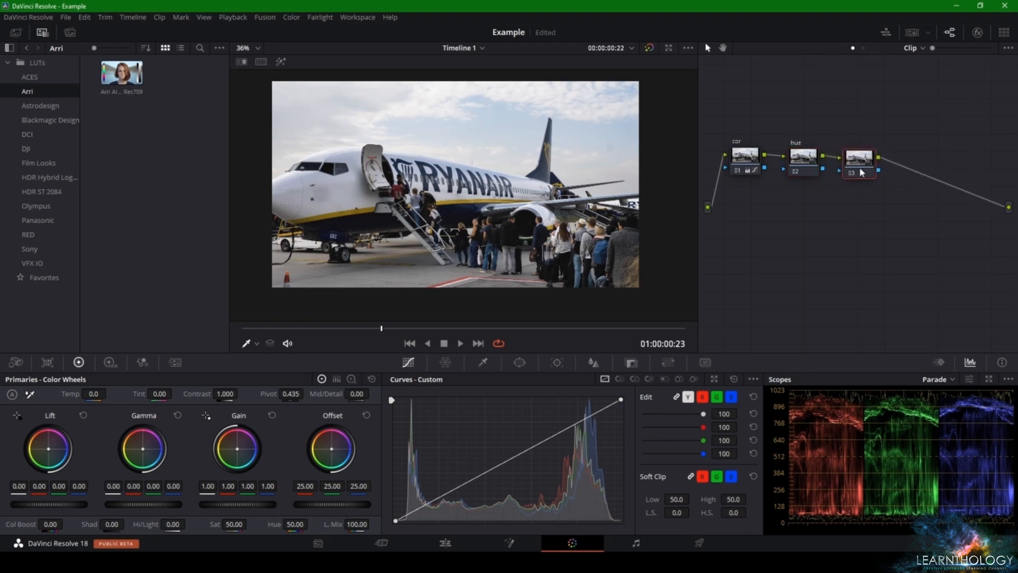
{"action": "right_click", "coordinate": [861, 170]}
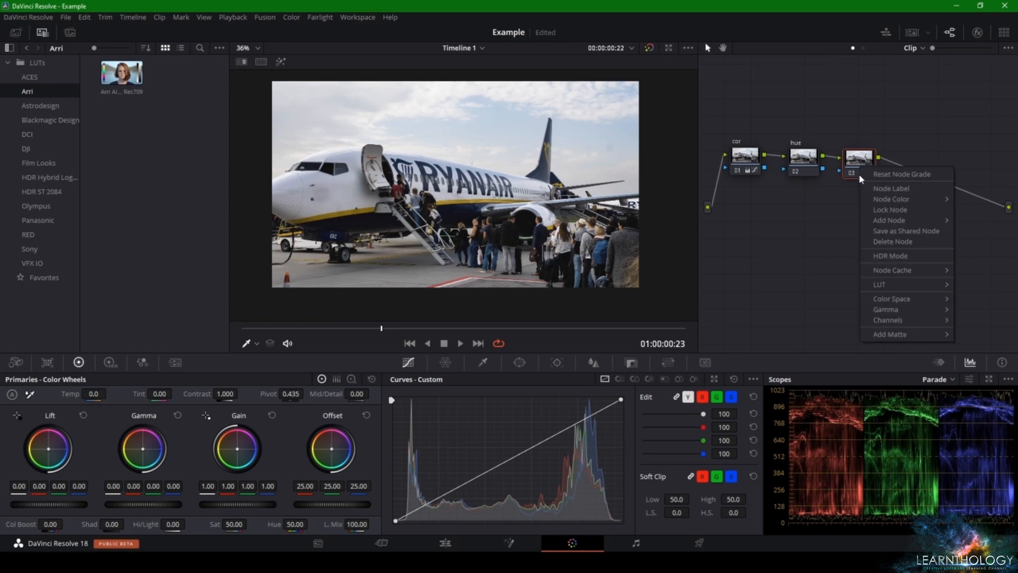
{"action": "left_click", "coordinate": [799, 222]}
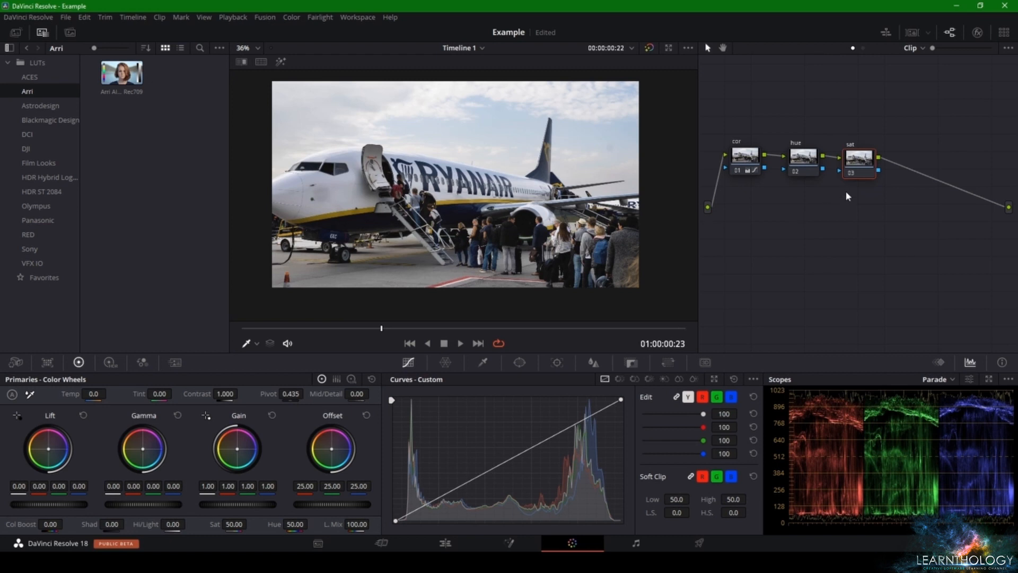
Step: On the hue node, set Hue to 50.40 and pin the grid points in the Color Warper's Hue - Saturation view
{"action": "left_click_drag", "start_coordinate": [805, 168], "coordinate": [802, 162]}
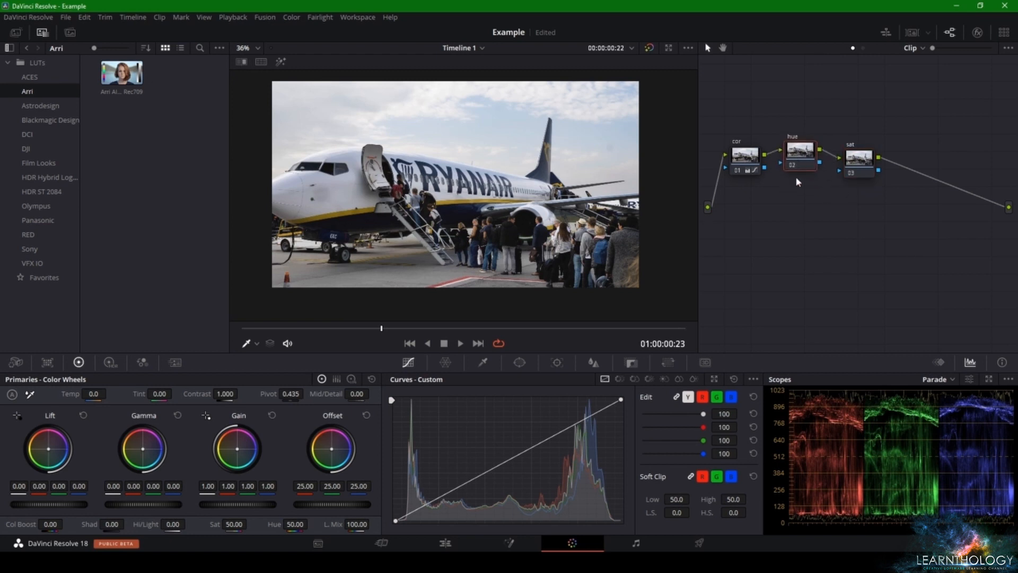
{"action": "left_click", "coordinate": [446, 362]}
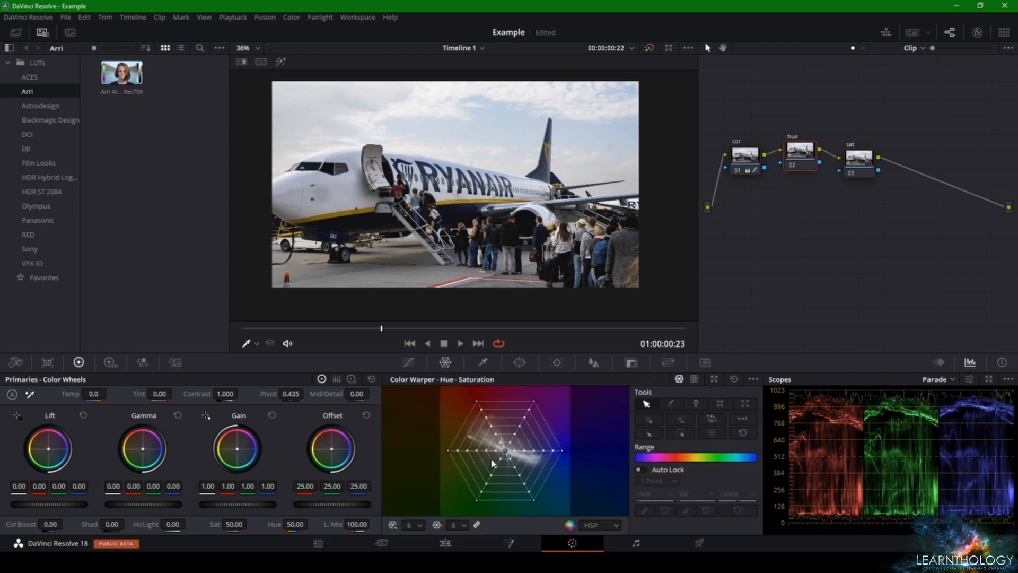
{"action": "scroll", "coordinate": [433, 209], "scroll_direction": "up", "scroll_amount": 3}
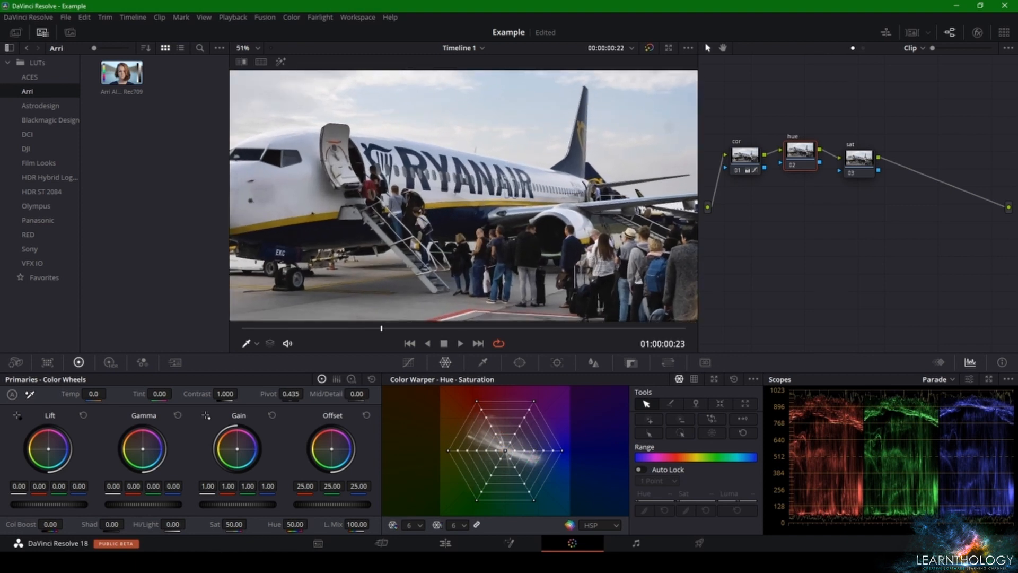
{"action": "left_click_drag", "start_coordinate": [295, 523], "coordinate": [304, 525]}
{"action": "left_click", "coordinate": [697, 403]}
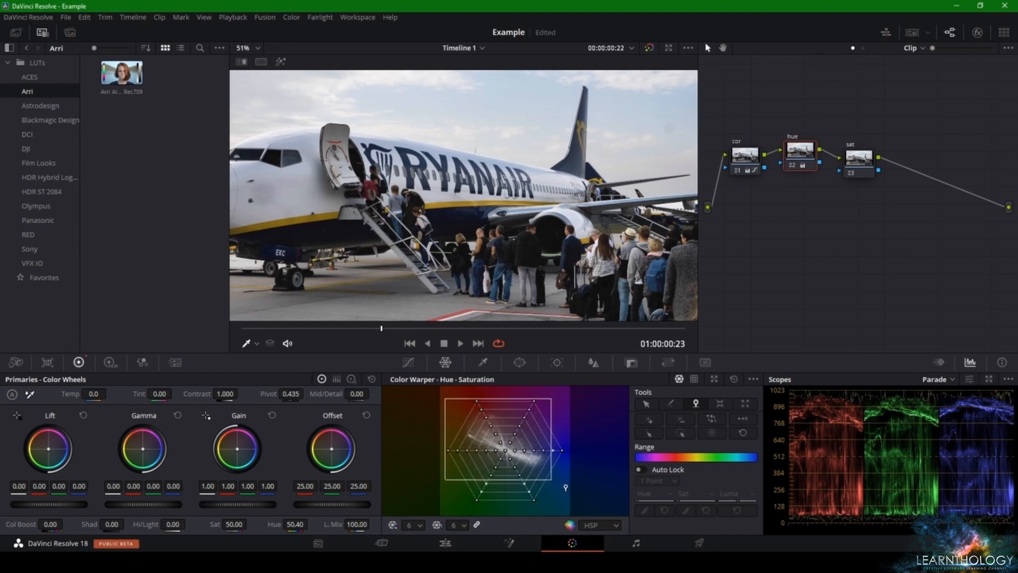
{"action": "left_click", "coordinate": [646, 405]}
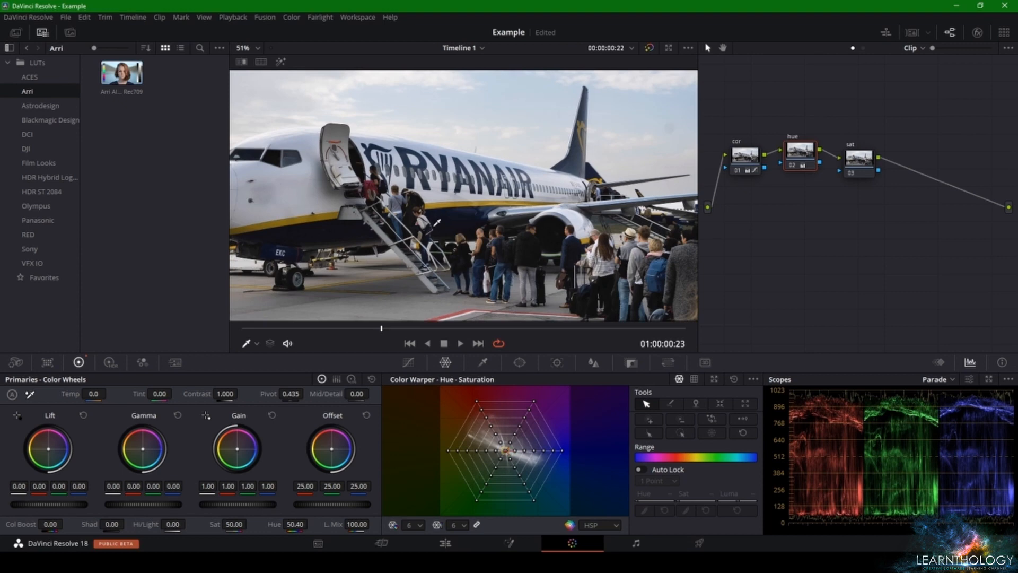
Step: Warp the color of the red ground line near the passengers to Hue 0.99 and Sat 0.97
{"action": "scroll", "coordinate": [585, 154], "scroll_direction": "up", "scroll_amount": 5}
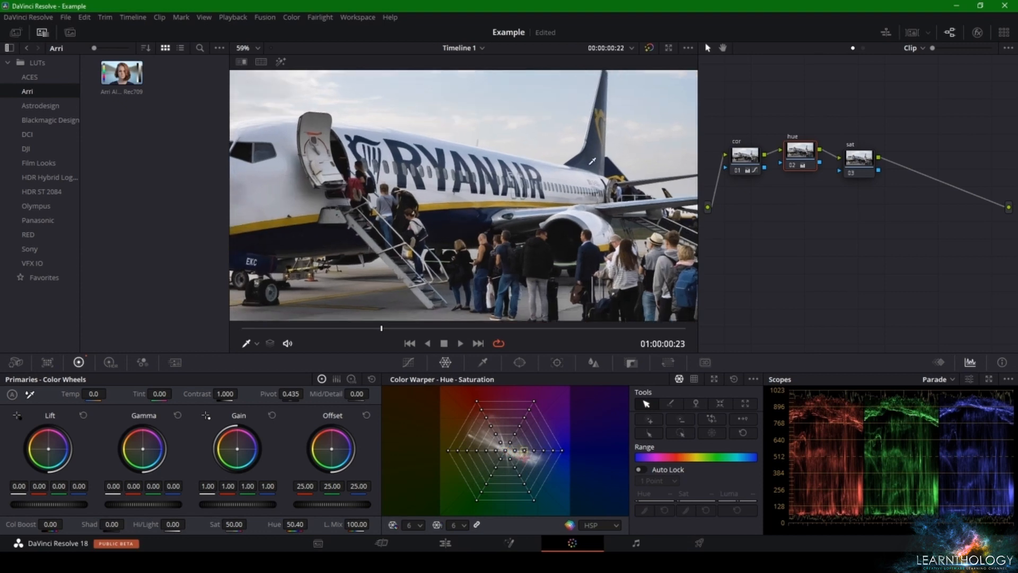
{"action": "scroll", "coordinate": [462, 260], "scroll_direction": "up", "scroll_amount": 2}
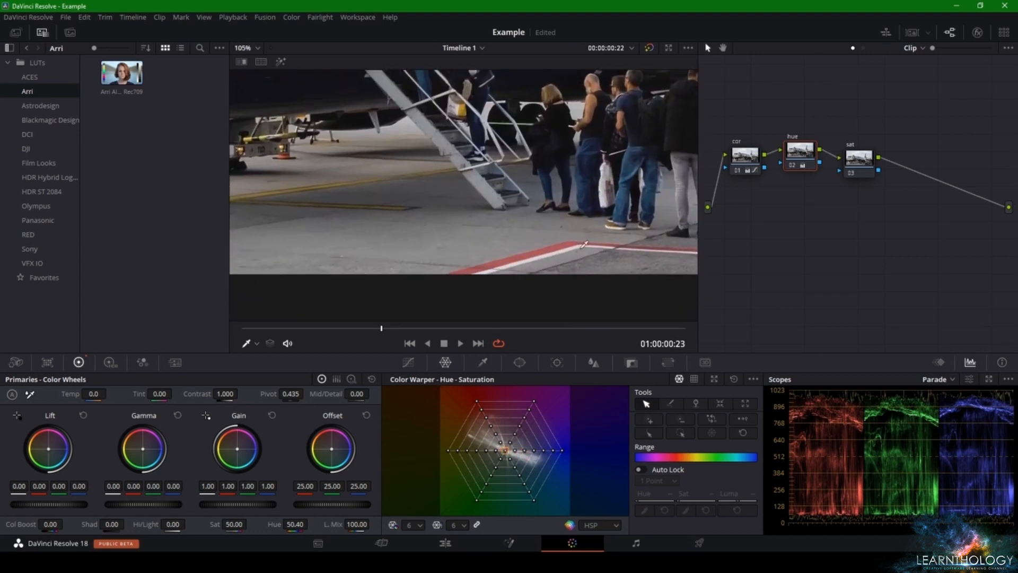
{"action": "left_click", "coordinate": [542, 249]}
{"action": "left_click_drag", "start_coordinate": [542, 249], "coordinate": [529, 234]}
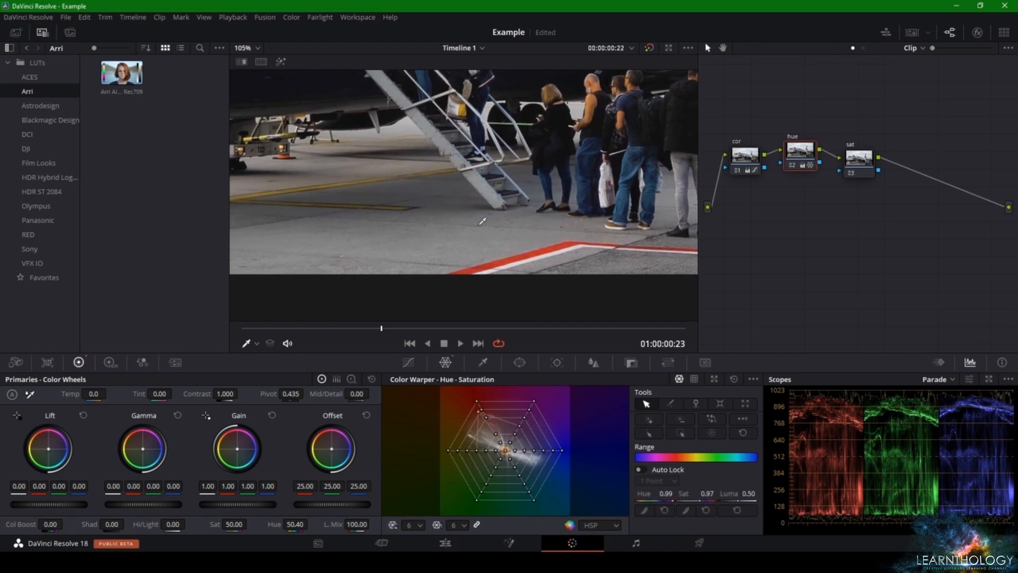
Step: Warp the color of the yellow ground line near the front wheel to Hue 0.84 and Sat 1.16
{"action": "left_click", "coordinate": [402, 205]}
{"action": "mouse_move", "coordinate": [402, 206]}
{"action": "left_mouse_down"}
{"action": "mouse_move", "coordinate": [368, 203]}
{"action": "mouse_move", "coordinate": [385, 208]}
{"action": "left_mouse_up"}
{"action": "left_click_drag", "start_coordinate": [342, 198], "coordinate": [621, 197]}
{"action": "scroll", "coordinate": [621, 196], "scroll_direction": "up", "scroll_amount": 3}
{"action": "scroll", "coordinate": [451, 197], "scroll_direction": "up", "scroll_amount": 7}
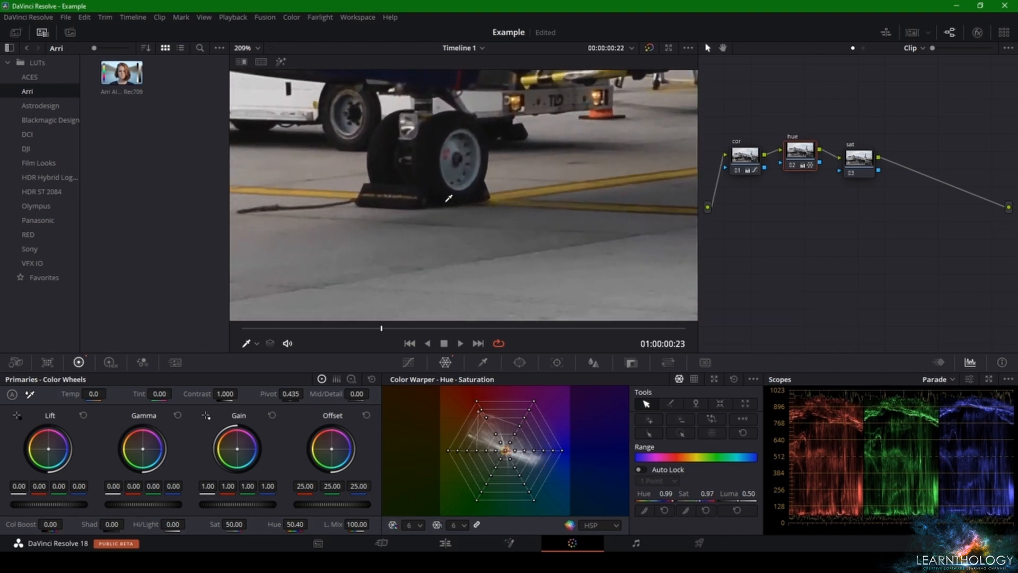
{"action": "left_click_drag", "start_coordinate": [528, 191], "coordinate": [461, 190]}
{"action": "scroll", "coordinate": [522, 187], "scroll_direction": "down", "scroll_amount": 6}
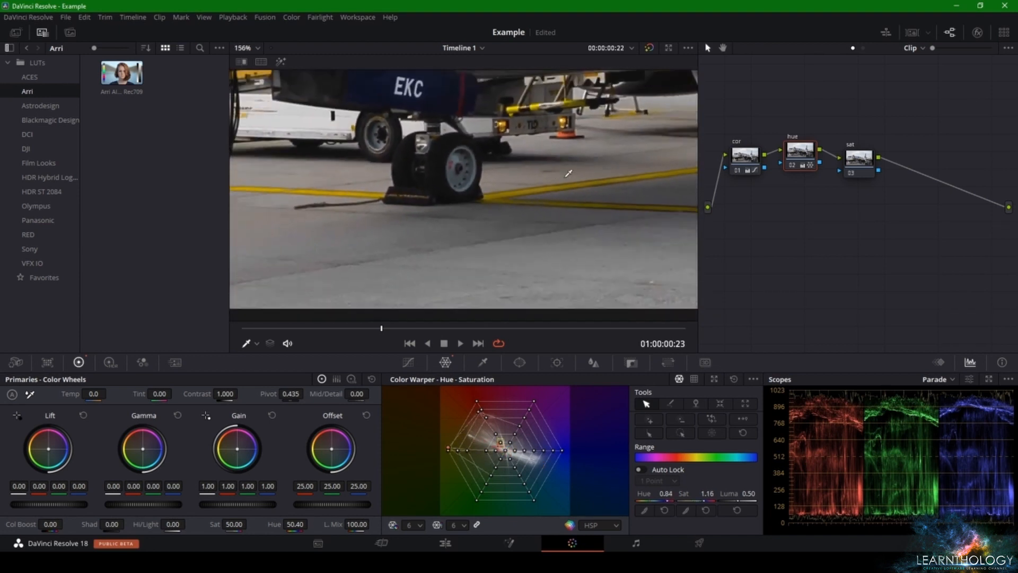
{"action": "left_click_drag", "start_coordinate": [575, 175], "coordinate": [424, 212]}
{"action": "scroll", "coordinate": [424, 212], "scroll_direction": "down", "scroll_amount": 5}
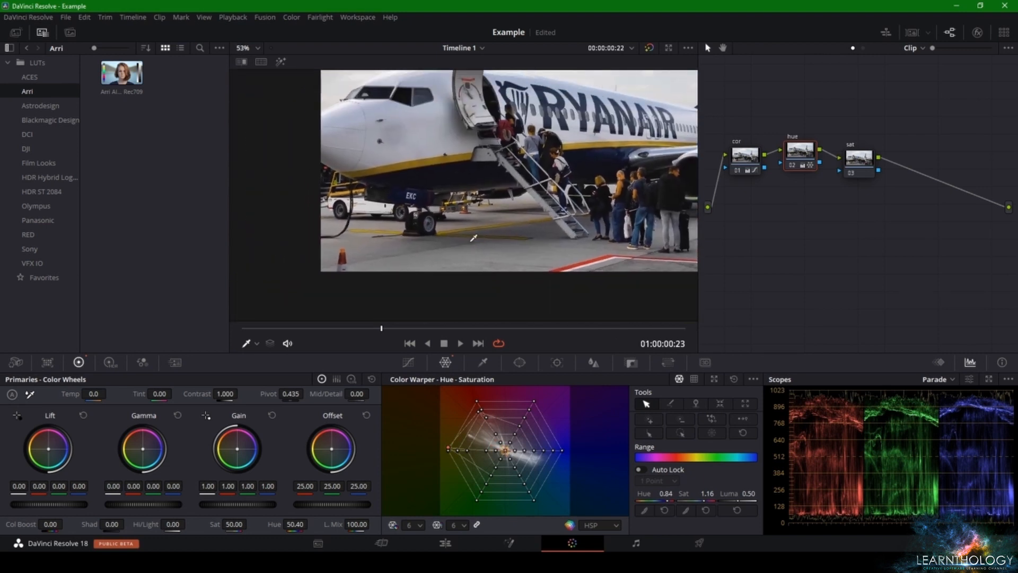
Step: Shift the plane's yellow fuselage stripe to Hue 0.82 with the Color Warper
{"action": "scroll", "coordinate": [446, 164], "scroll_direction": "up", "scroll_amount": 1}
{"action": "left_click_drag", "start_coordinate": [431, 137], "coordinate": [393, 141]}
{"action": "scroll", "coordinate": [450, 212], "scroll_direction": "up", "scroll_amount": 3}
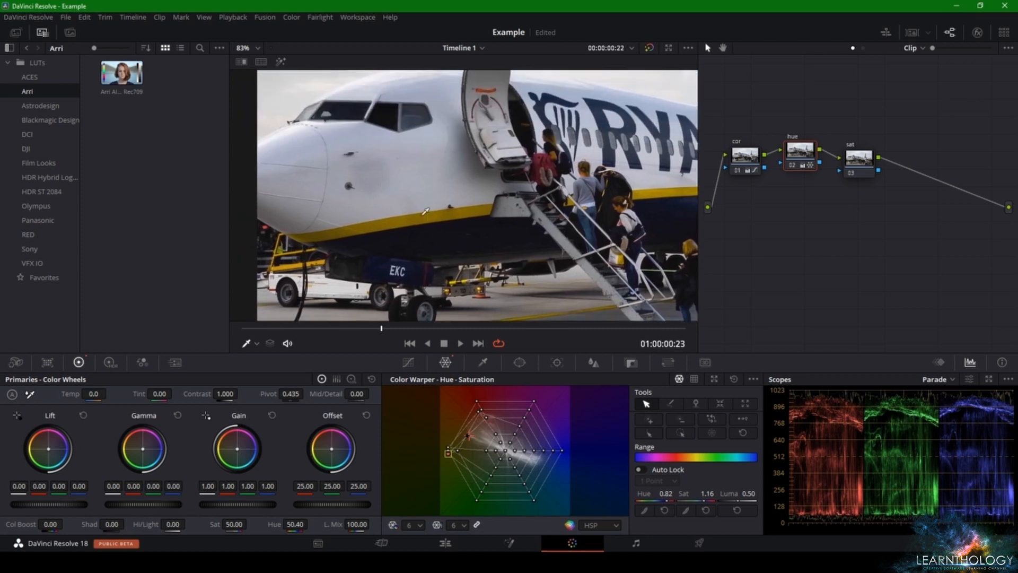
Step: Try warping the plane's dark blue paint to Hue 0.51 and Sat 0.72, and undo the change
{"action": "left_click_drag", "start_coordinate": [493, 259], "coordinate": [490, 289]}
{"action": "scroll", "coordinate": [498, 247], "scroll_direction": "down", "scroll_amount": 5}
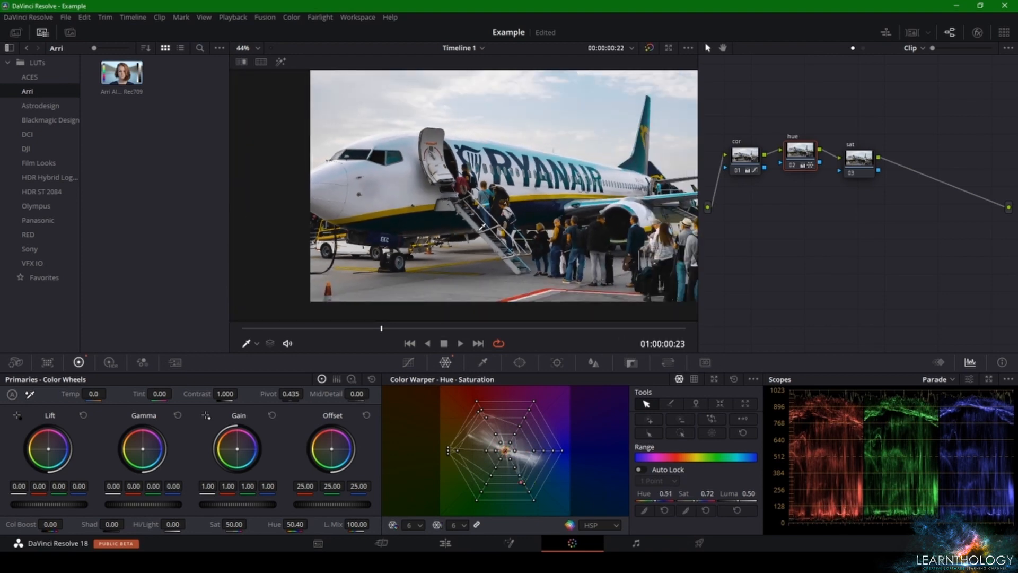
{"action": "key", "text": "ctrl+z"}
Step: Set the Color Warper's linked hue and saturation resolutions to 12, keeping the blue fuselage lettering in close view
{"action": "left_click_drag", "start_coordinate": [536, 162], "coordinate": [516, 222]}
{"action": "scroll", "coordinate": [517, 222], "scroll_direction": "up", "scroll_amount": 2}
{"action": "scroll", "coordinate": [517, 222], "scroll_direction": "up", "scroll_amount": 6}
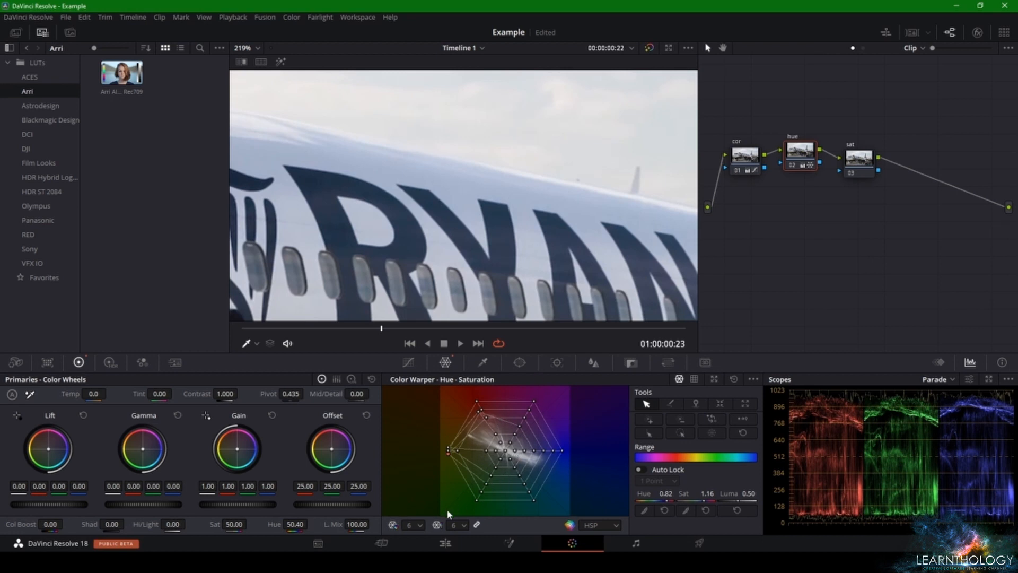
{"action": "left_click", "coordinate": [420, 526]}
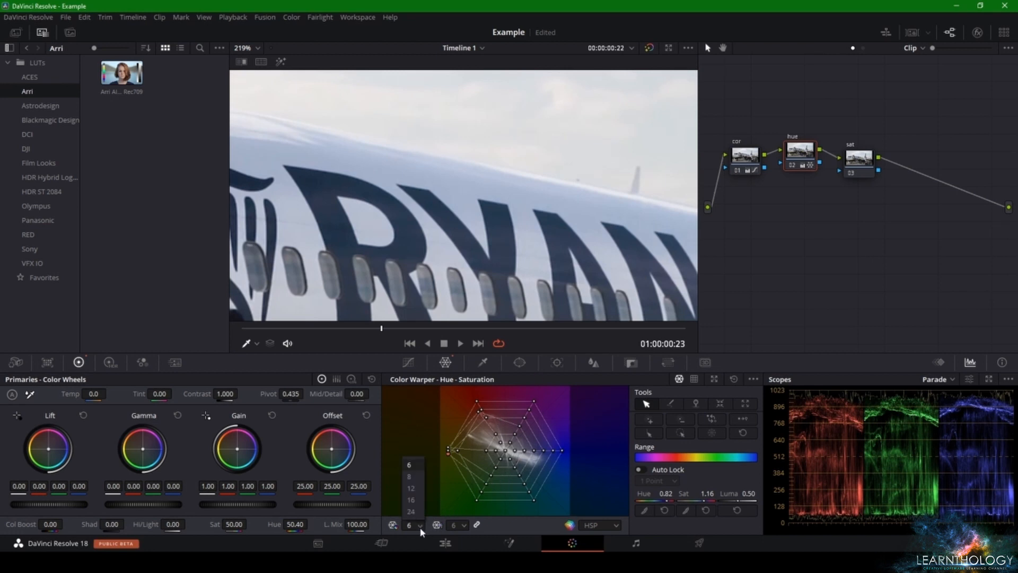
{"action": "left_click", "coordinate": [413, 485]}
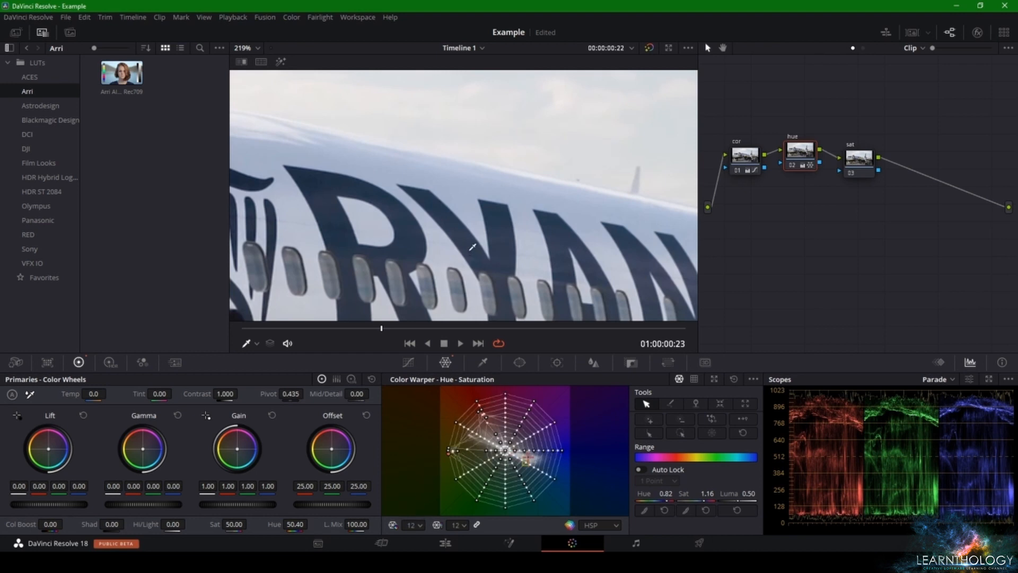
{"action": "left_click_drag", "start_coordinate": [469, 252], "coordinate": [489, 156]}
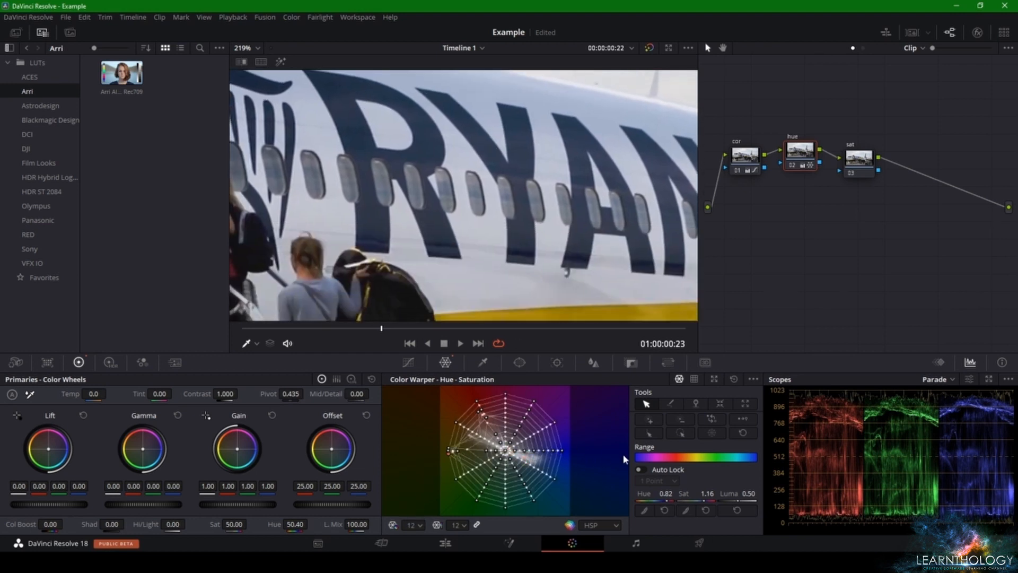
Step: Pin the points of the finer Color Warper grid, and warp the color of the plane's dark blue lettering
{"action": "left_click_drag", "start_coordinate": [439, 403], "coordinate": [580, 495]}
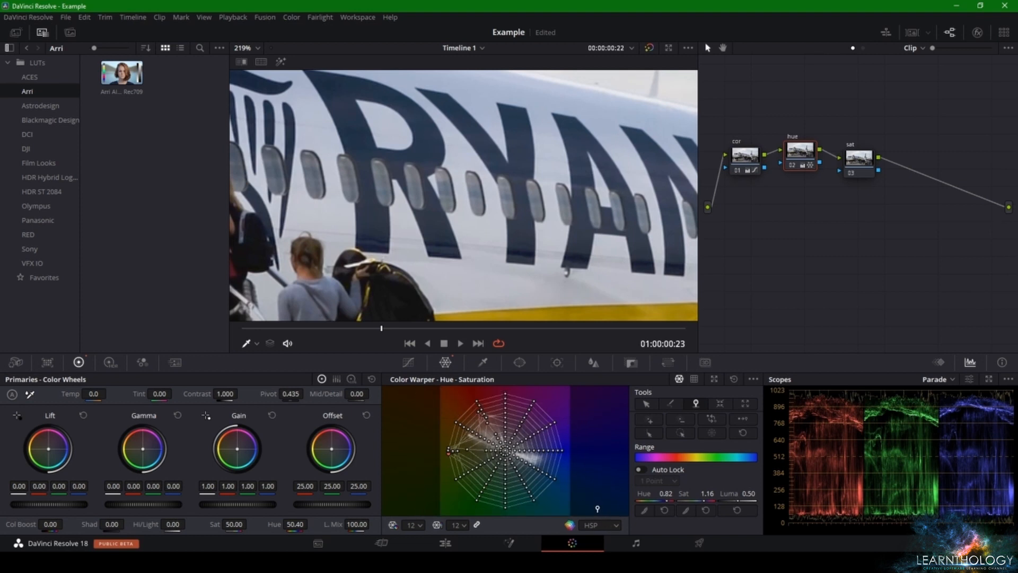
{"action": "left_click", "coordinate": [646, 403]}
{"action": "left_click_drag", "start_coordinate": [479, 126], "coordinate": [498, 140]}
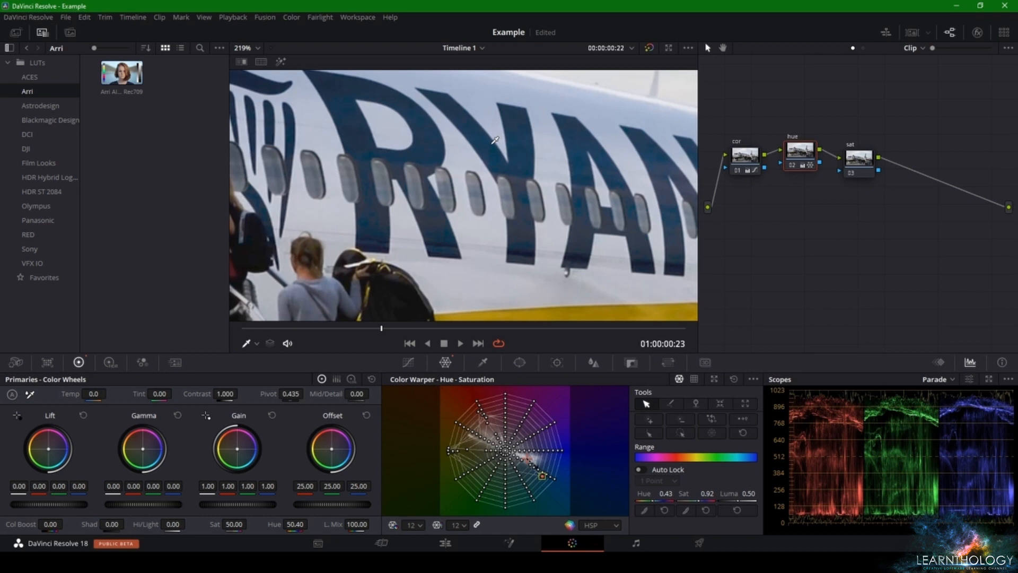
{"action": "left_click_drag", "start_coordinate": [495, 140], "coordinate": [443, 98]}
Step: Set the Color Warper's linked hue and saturation resolutions to 8
{"action": "left_click", "coordinate": [413, 525]}
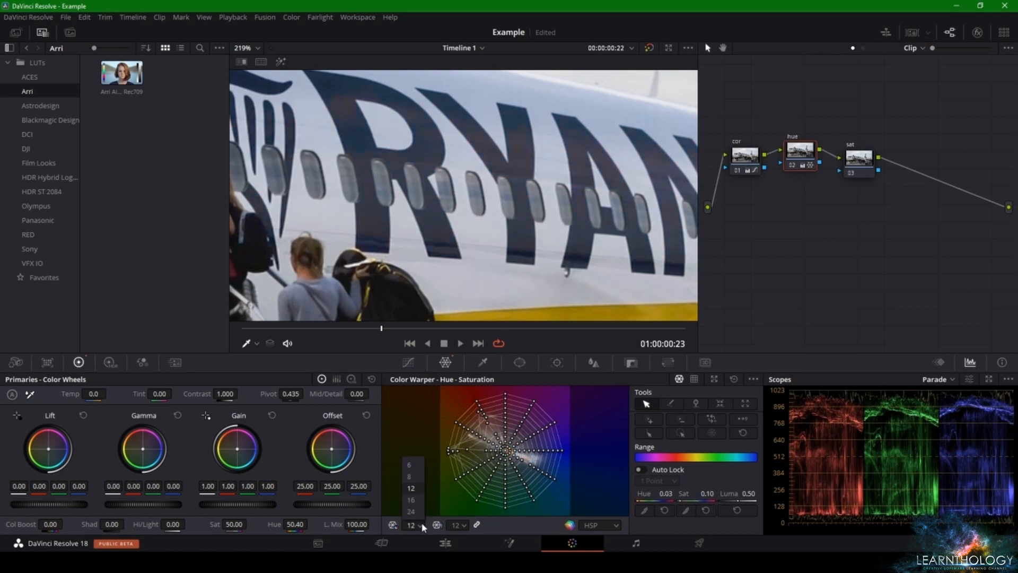
{"action": "left_click", "coordinate": [419, 479]}
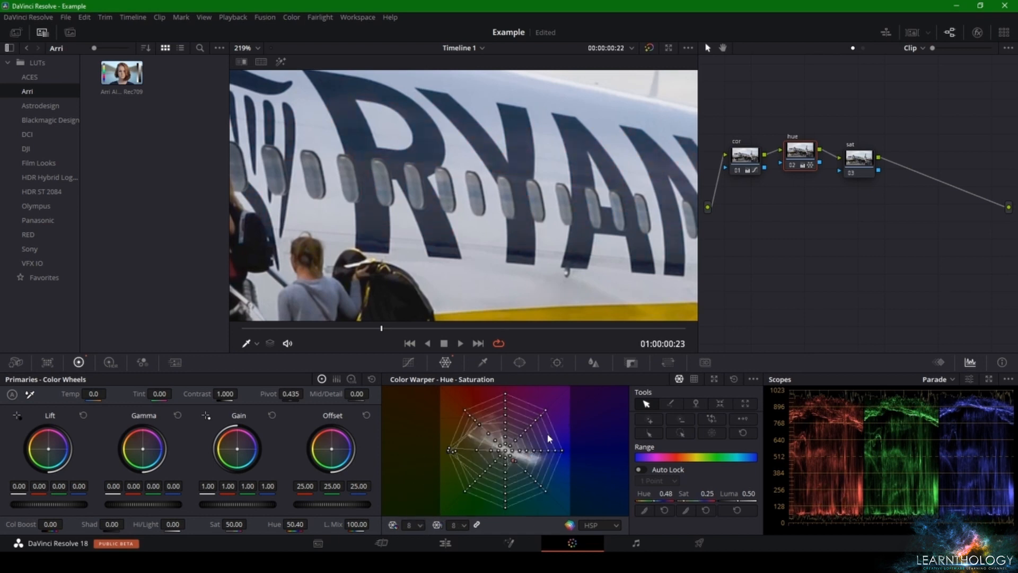
Step: Warp the dark blue fuselage lettering to Hue 0.46 and Sat 1.08 with the Color Warper
{"action": "mouse_move", "coordinate": [429, 128]}
{"action": "left_mouse_down"}
{"action": "mouse_move", "coordinate": [448, 139]}
{"action": "mouse_move", "coordinate": [469, 128]}
{"action": "mouse_move", "coordinate": [437, 145]}
{"action": "mouse_move", "coordinate": [412, 103]}
{"action": "mouse_move", "coordinate": [427, 116]}
{"action": "left_mouse_up"}
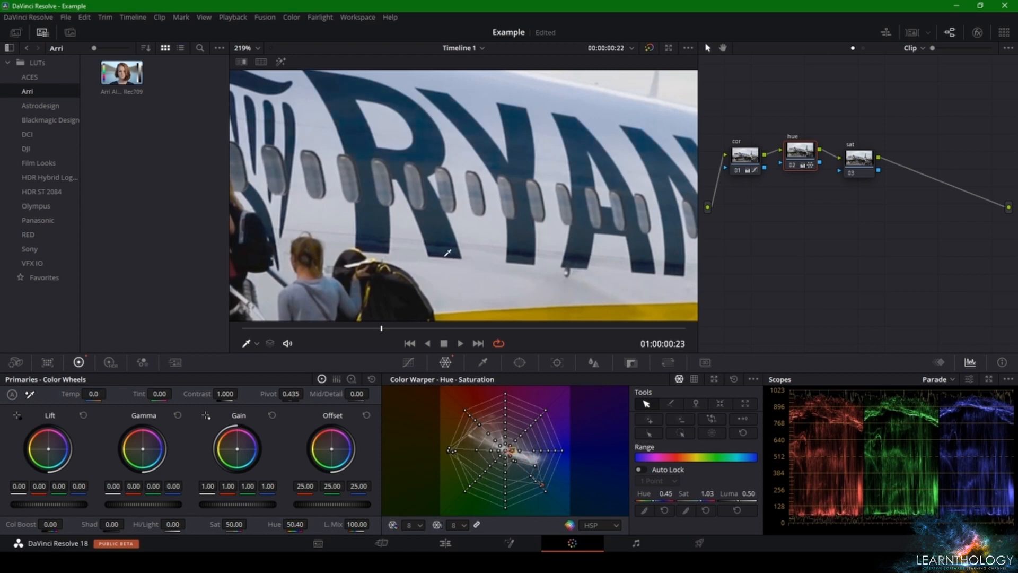
{"action": "left_click_drag", "start_coordinate": [441, 247], "coordinate": [448, 271]}
{"action": "scroll", "coordinate": [465, 261], "scroll_direction": "down", "scroll_amount": 3}
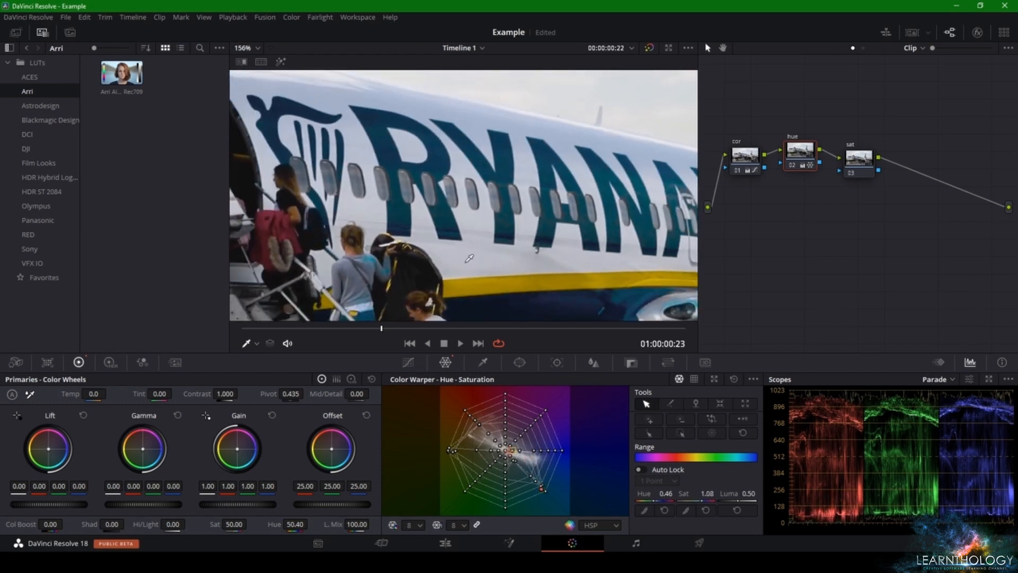
{"action": "scroll", "coordinate": [470, 259], "scroll_direction": "down", "scroll_amount": 6}
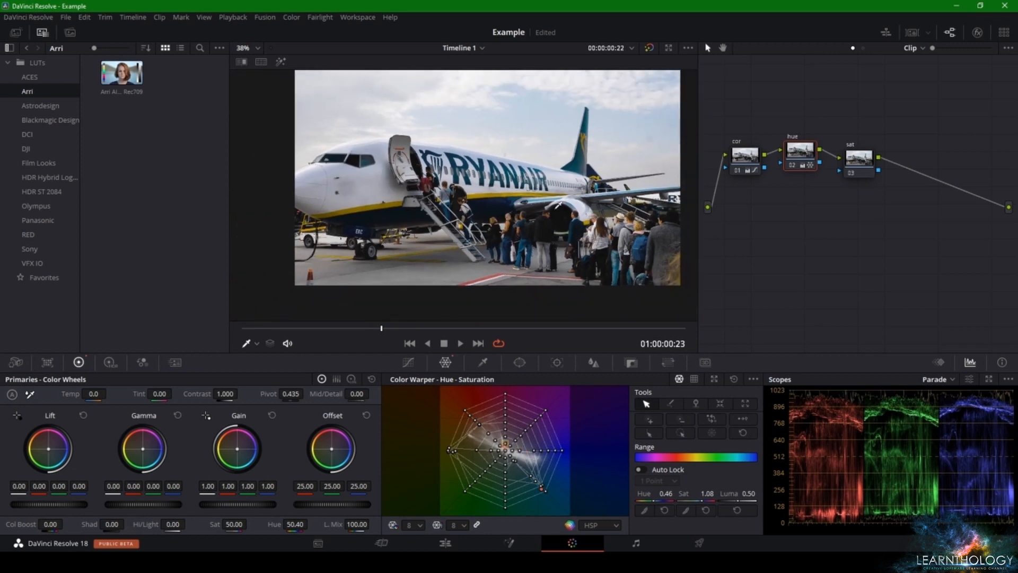
{"action": "scroll", "coordinate": [558, 205], "scroll_direction": "up", "scroll_amount": 4}
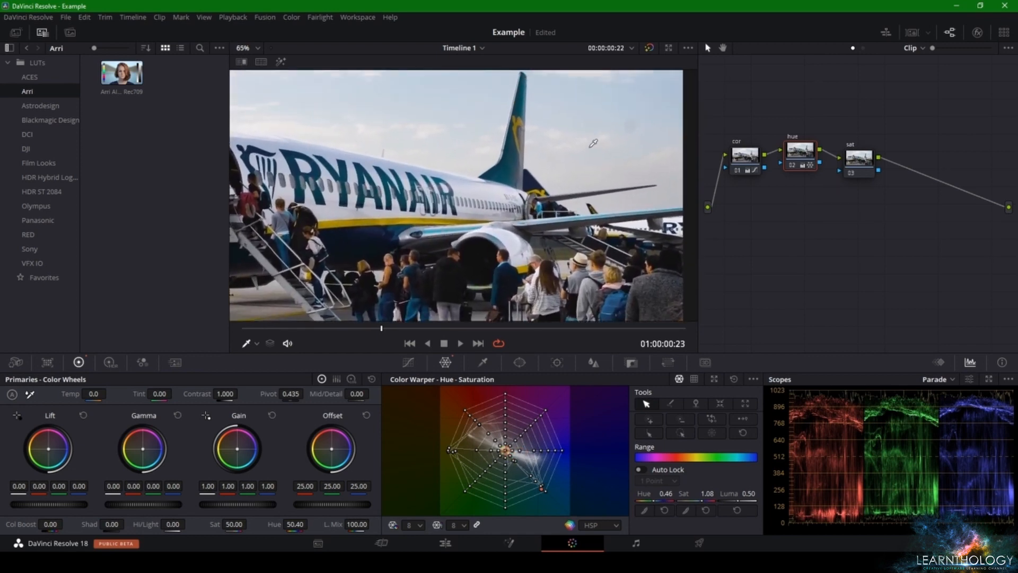
{"action": "scroll", "coordinate": [541, 147], "scroll_direction": "up", "scroll_amount": 5}
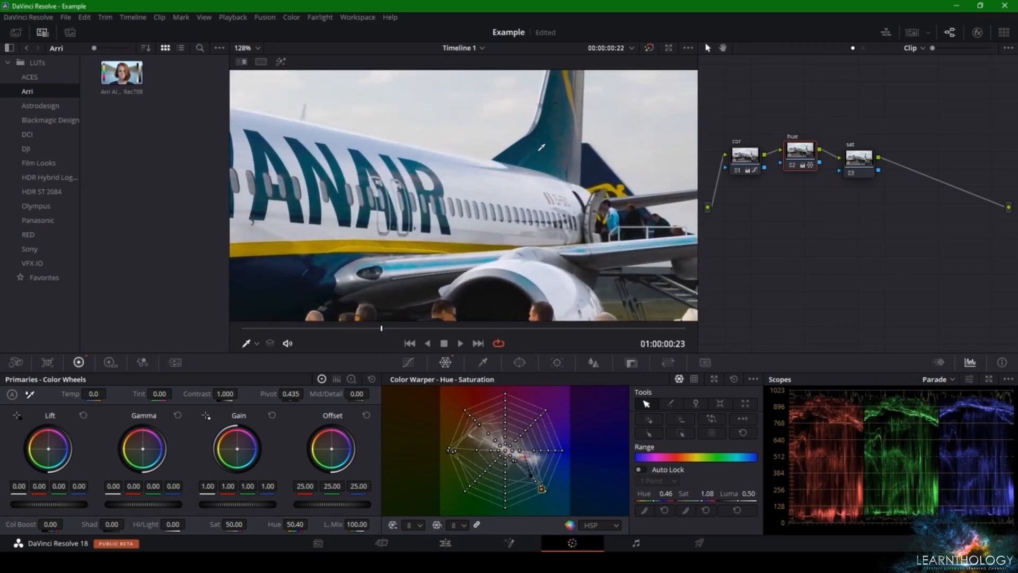
Step: Refine the color of the plane's tail fin to Hue 0.46 and Sat 1.06 with the Color Warper
{"action": "left_click_drag", "start_coordinate": [509, 152], "coordinate": [518, 140]}
{"action": "scroll", "coordinate": [519, 141], "scroll_direction": "up", "scroll_amount": 8}
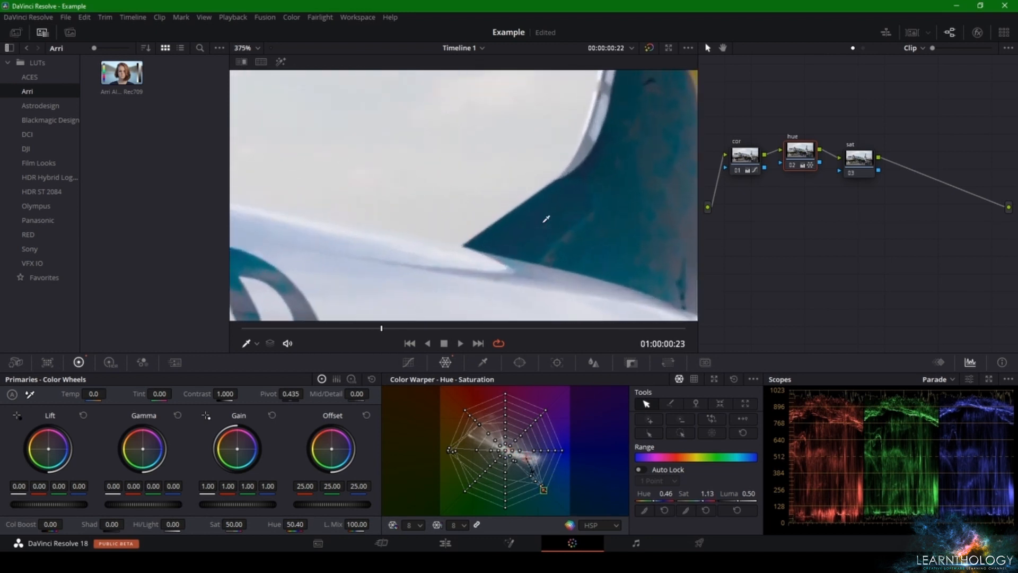
{"action": "scroll", "coordinate": [546, 218], "scroll_direction": "up", "scroll_amount": 3}
{"action": "left_click_drag", "start_coordinate": [605, 236], "coordinate": [606, 235]}
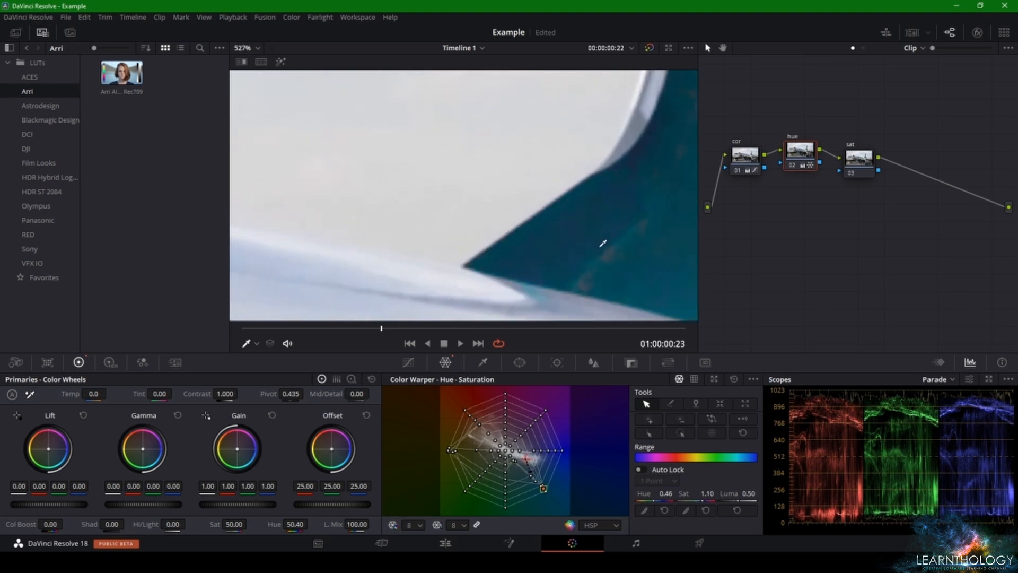
{"action": "left_click_drag", "start_coordinate": [618, 251], "coordinate": [634, 276]}
{"action": "scroll", "coordinate": [626, 269], "scroll_direction": "down", "scroll_amount": 6}
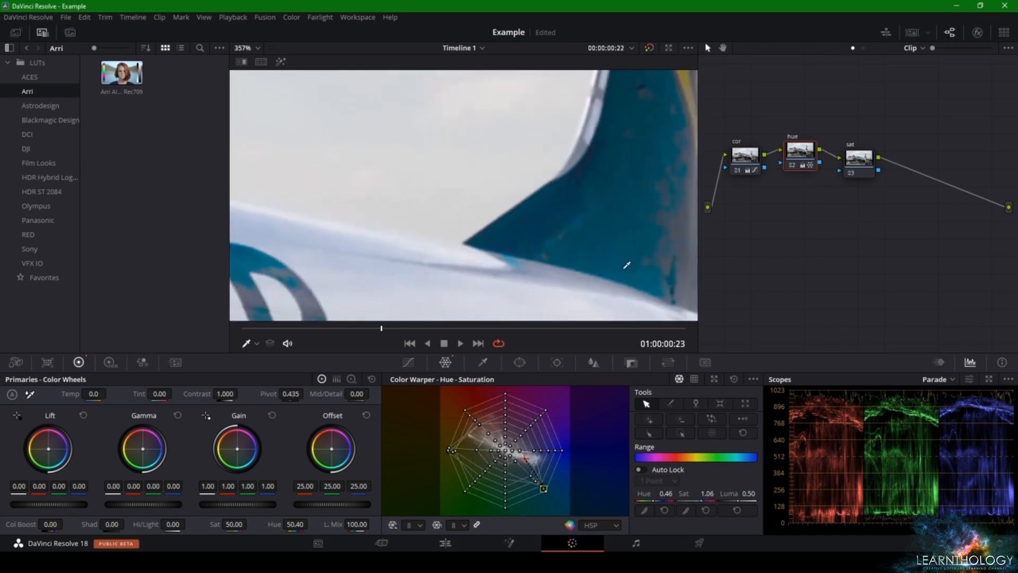
Step: Try warping the blue tint on the engine cowling to Hue 0.42 and Sat 1.26, and undo the last changes
{"action": "scroll", "coordinate": [619, 242], "scroll_direction": "down", "scroll_amount": 1}
{"action": "left_click_drag", "start_coordinate": [496, 266], "coordinate": [517, 191]}
{"action": "scroll", "coordinate": [516, 191], "scroll_direction": "up", "scroll_amount": 4}
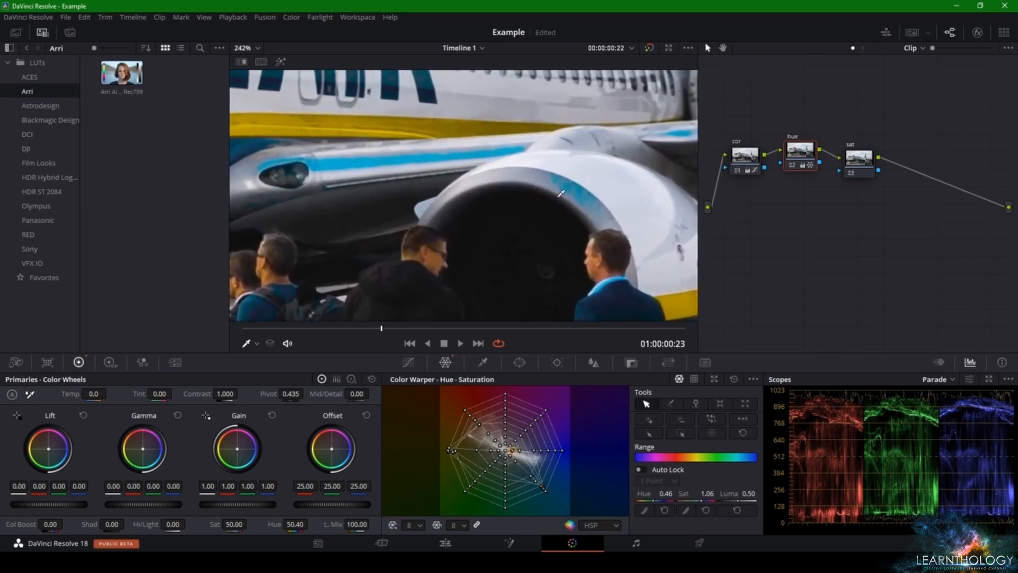
{"action": "left_click_drag", "start_coordinate": [592, 186], "coordinate": [586, 187]}
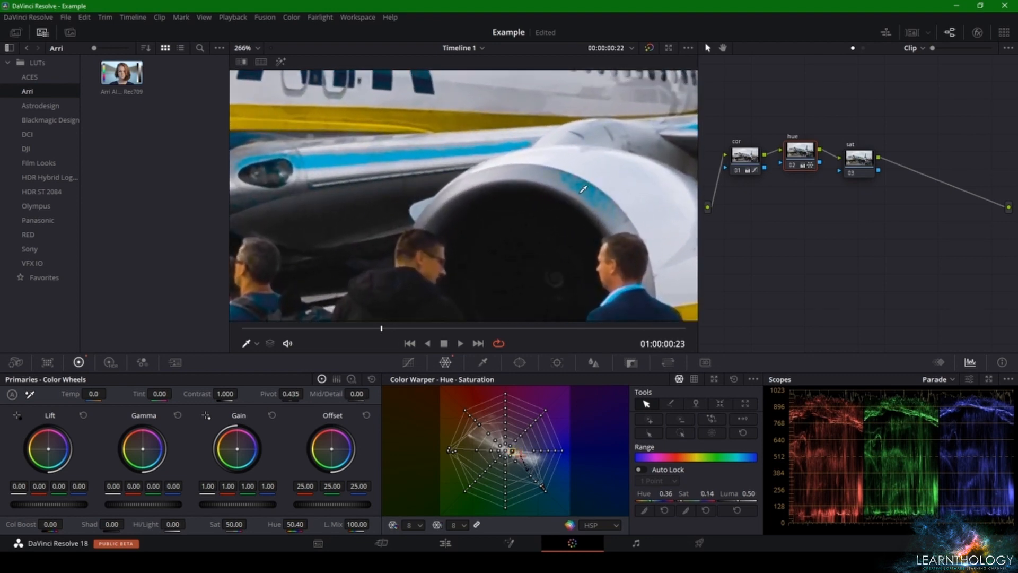
{"action": "scroll", "coordinate": [449, 251], "scroll_direction": "up", "scroll_amount": 8}
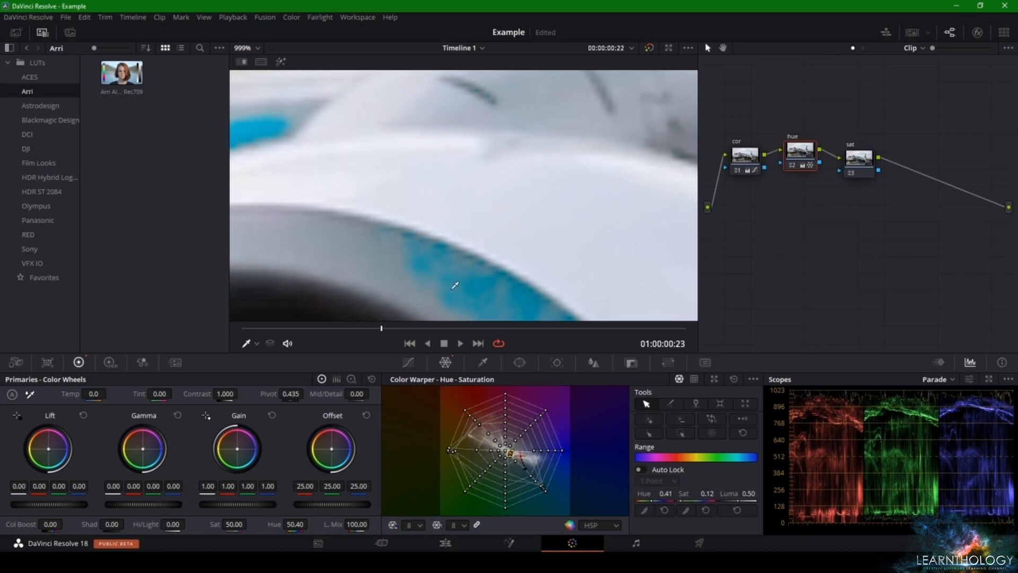
{"action": "left_click_drag", "start_coordinate": [454, 286], "coordinate": [503, 329]}
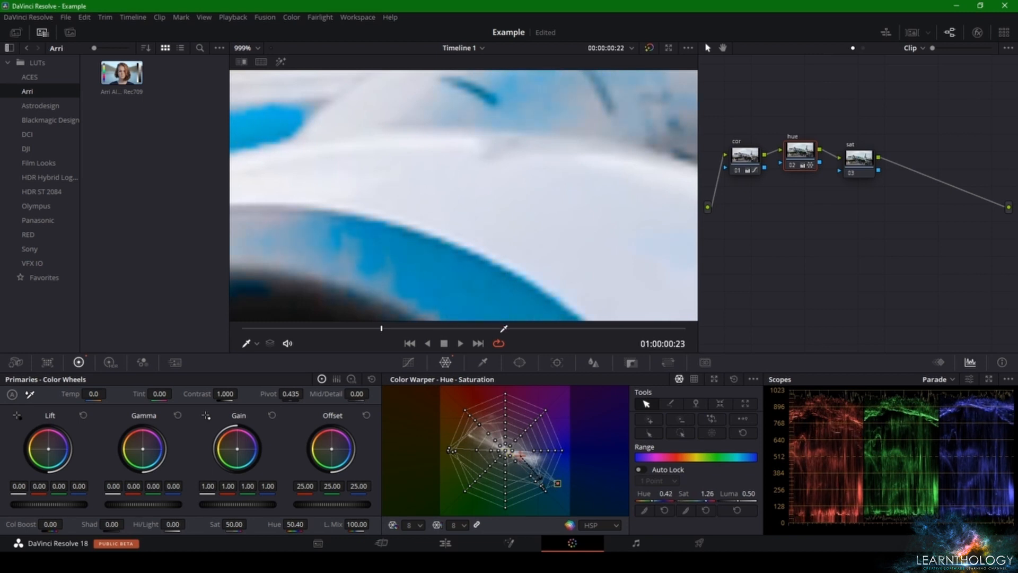
{"action": "scroll", "coordinate": [466, 265], "scroll_direction": "down", "scroll_amount": 8}
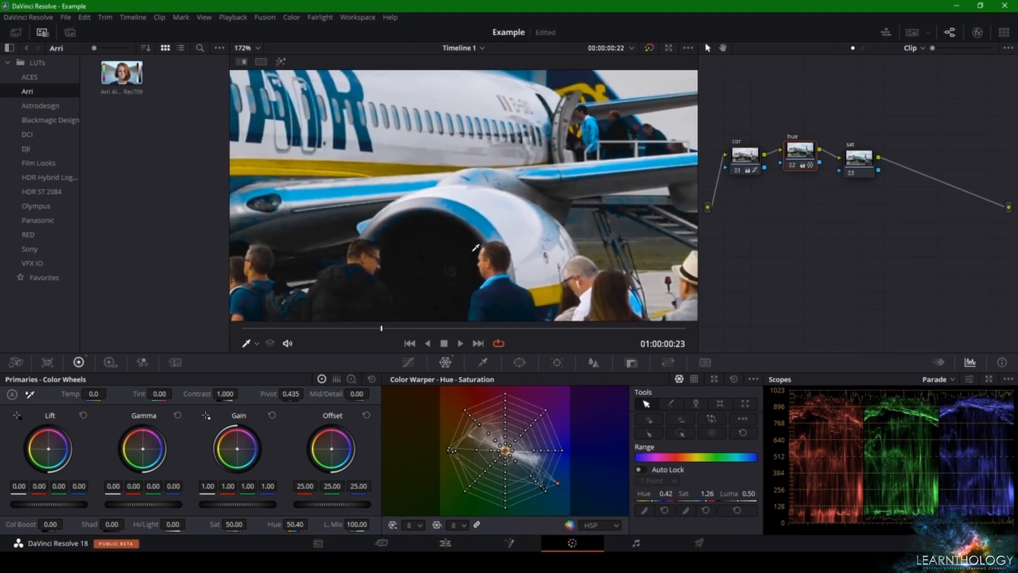
{"action": "key", "text": "ctrl+z"}
{"action": "key", "text": "ctrl+z"}
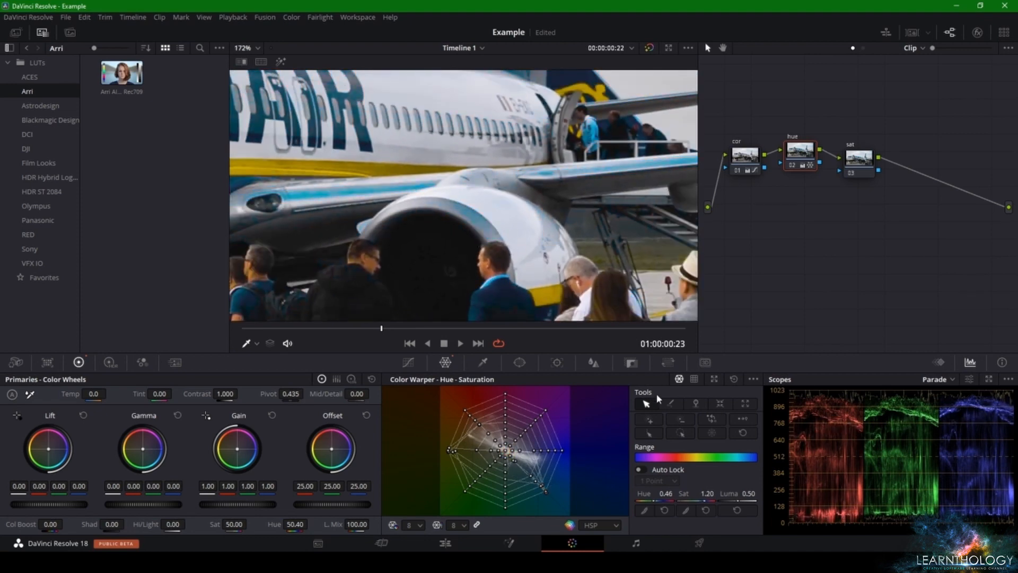
Step: Reset the Color Warper, and warp the red ground marking to Hue 0.97 and Sat 1.07
{"action": "left_click", "coordinate": [733, 380]}
{"action": "scroll", "coordinate": [425, 198], "scroll_direction": "down", "scroll_amount": 4}
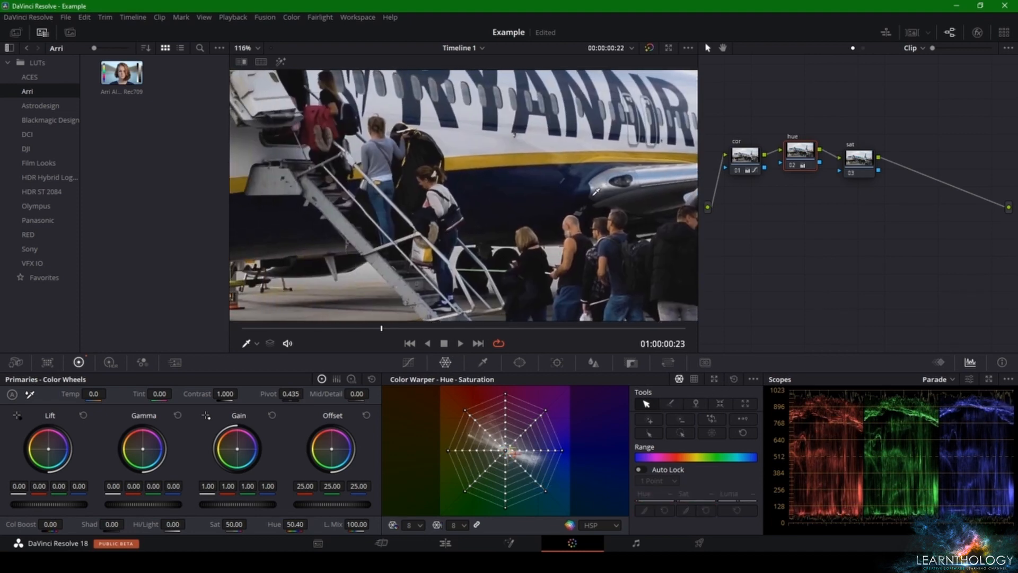
{"action": "left_click_drag", "start_coordinate": [425, 198], "coordinate": [498, 128]}
{"action": "scroll", "coordinate": [492, 213], "scroll_direction": "up", "scroll_amount": 4}
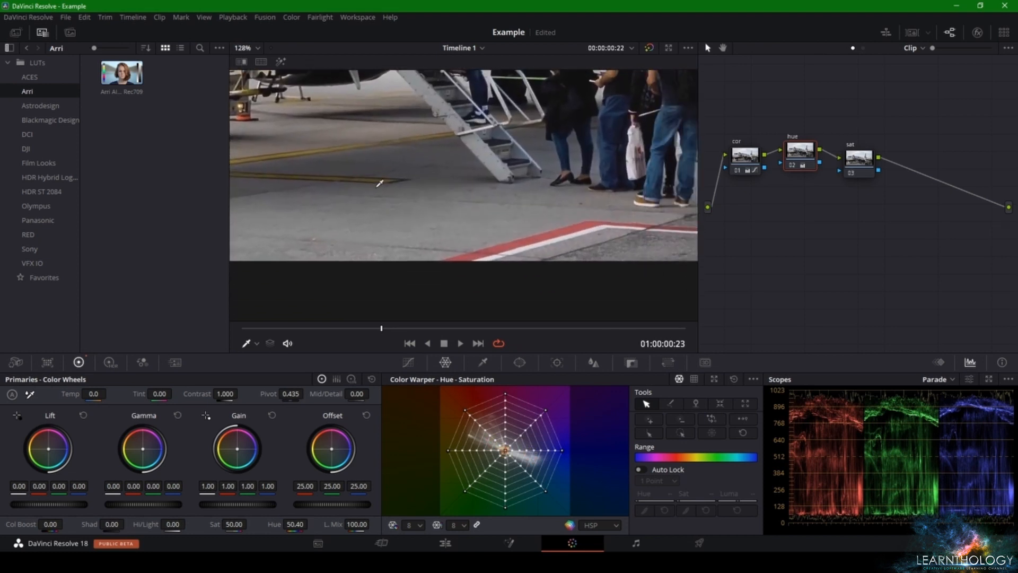
{"action": "left_click_drag", "start_coordinate": [492, 213], "coordinate": [418, 238]}
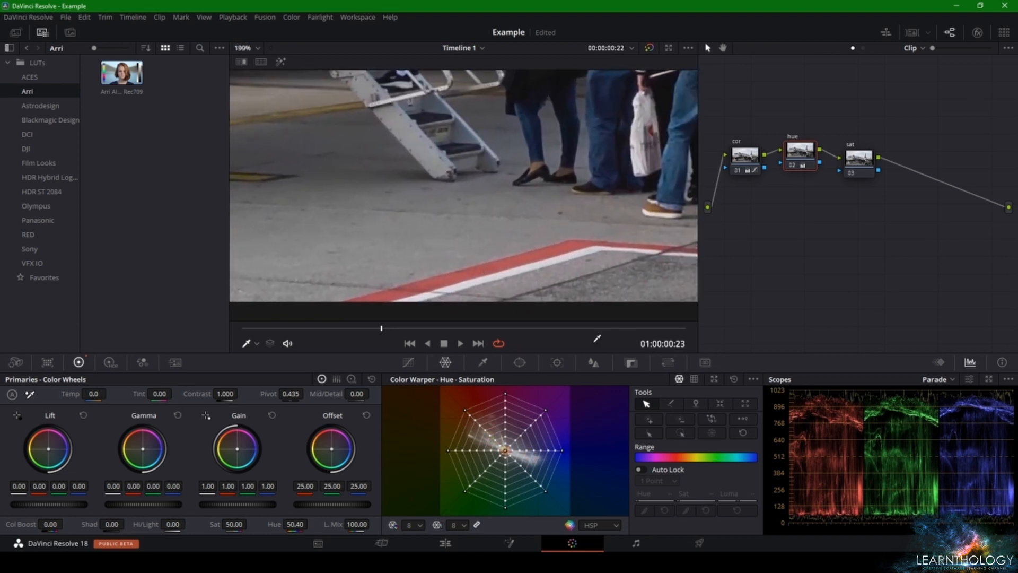
{"action": "left_click", "coordinate": [455, 274]}
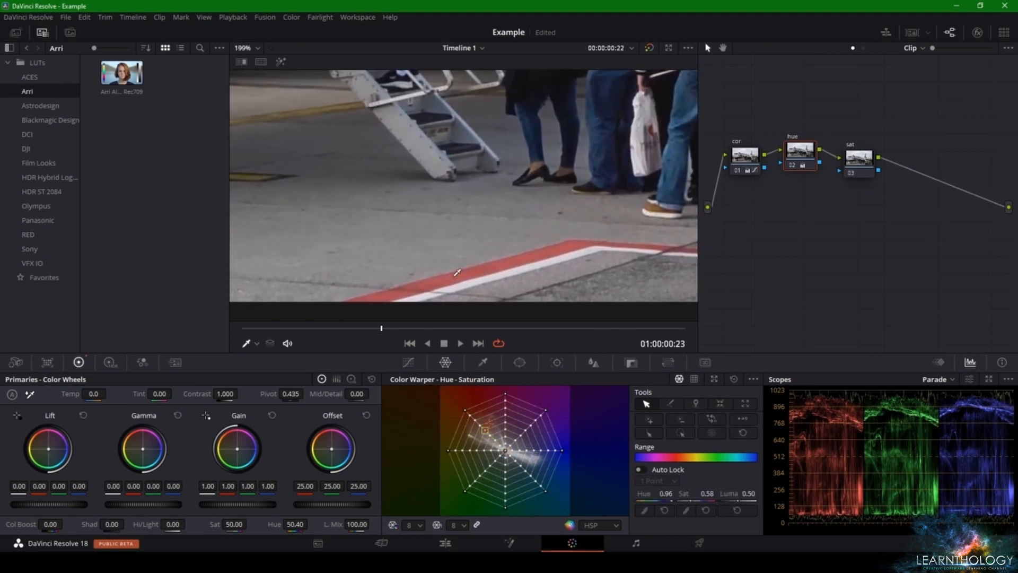
{"action": "left_click", "coordinate": [695, 403]}
{"action": "left_click", "coordinate": [645, 403]}
{"action": "mouse_move", "coordinate": [481, 431]}
{"action": "left_mouse_down"}
{"action": "mouse_move", "coordinate": [461, 416]}
{"action": "mouse_move", "coordinate": [470, 415]}
{"action": "left_mouse_up"}
Step: Warp the yellow ground lines near the landing gear to Hue 0.83 and Sat 1.16
{"action": "left_click_drag", "start_coordinate": [366, 211], "coordinate": [686, 237]}
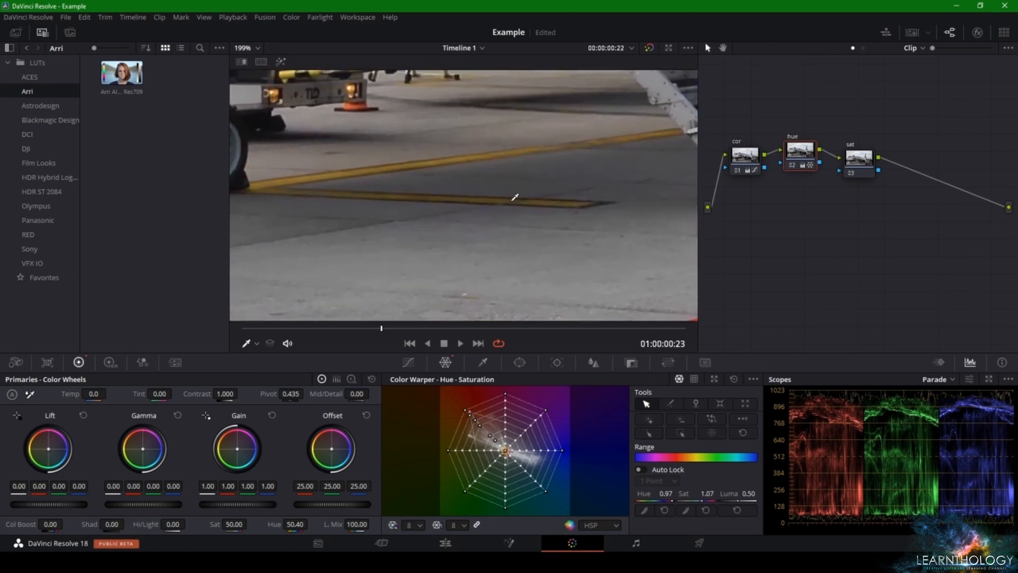
{"action": "left_click", "coordinate": [513, 199]}
{"action": "left_click", "coordinate": [643, 407]}
{"action": "left_click_drag", "start_coordinate": [484, 451], "coordinate": [442, 450]}
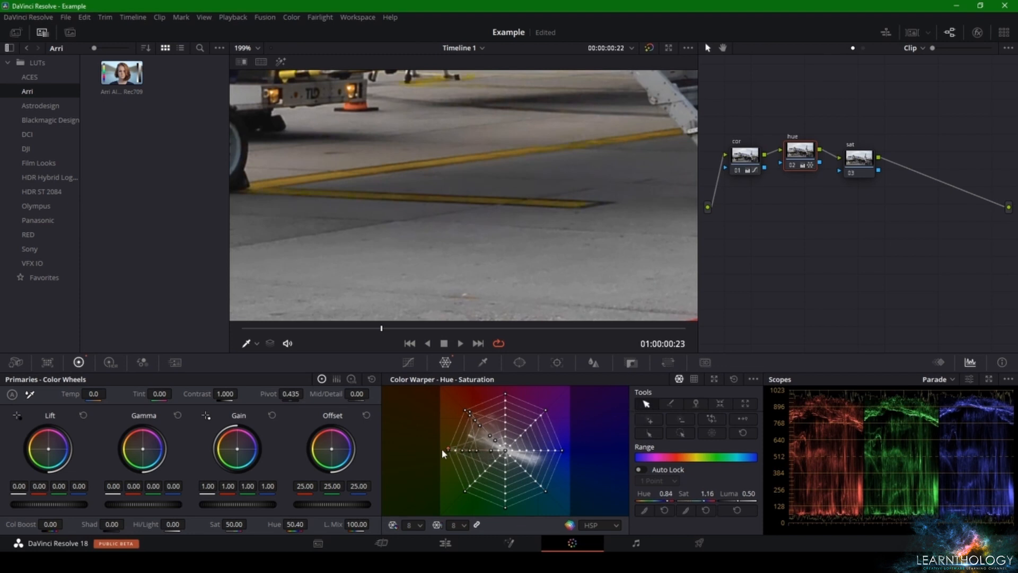
Step: Try warping the dark blue of the rear tail fin to Hue 0.34 and Sat 1.11, checking the effect on the engine
{"action": "scroll", "coordinate": [416, 204], "scroll_direction": "down", "scroll_amount": 5}
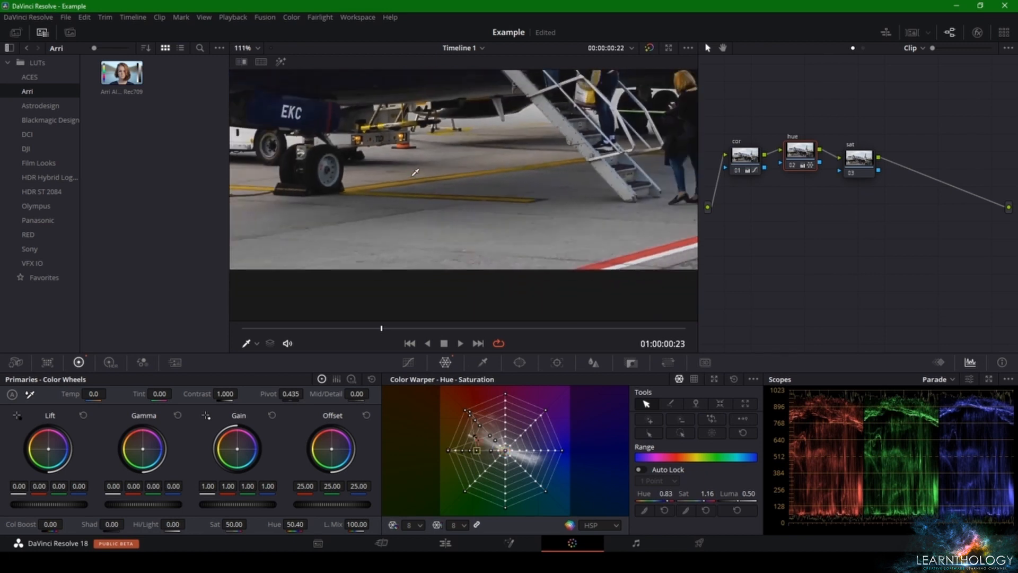
{"action": "left_click_drag", "start_coordinate": [534, 239], "coordinate": [424, 265]}
{"action": "scroll", "coordinate": [424, 255], "scroll_direction": "down", "scroll_amount": 1}
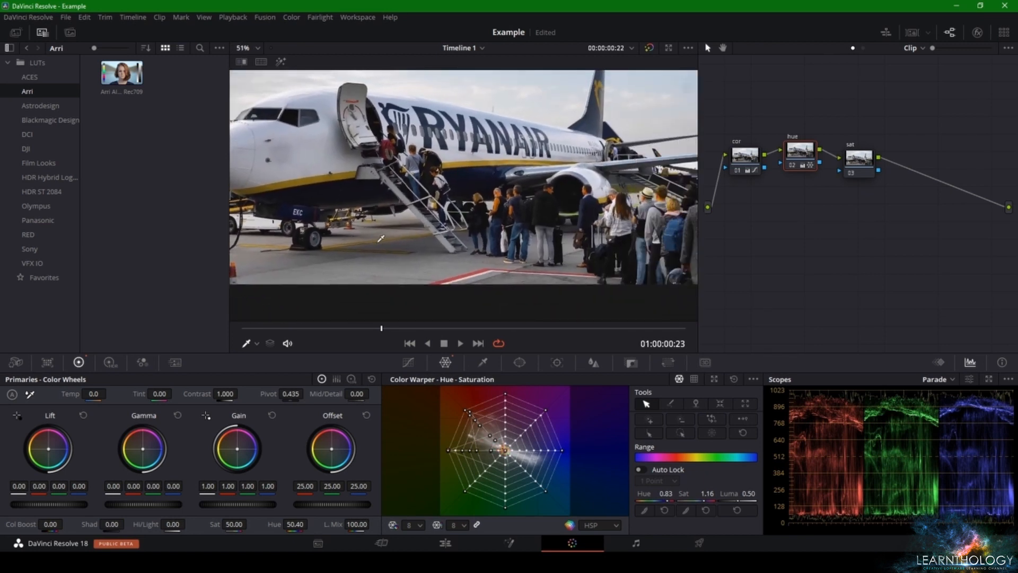
{"action": "left_click_drag", "start_coordinate": [544, 248], "coordinate": [378, 330]}
{"action": "scroll", "coordinate": [464, 242], "scroll_direction": "up", "scroll_amount": 4}
{"action": "scroll", "coordinate": [508, 242], "scroll_direction": "up", "scroll_amount": 2}
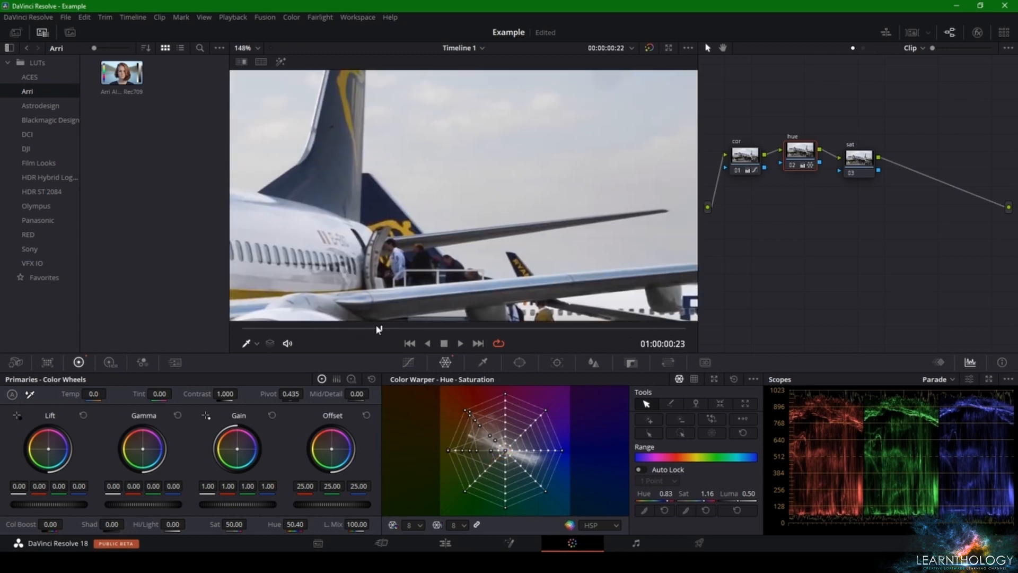
{"action": "mouse_move", "coordinate": [505, 248]}
{"action": "left_mouse_down"}
{"action": "mouse_move", "coordinate": [434, 215]}
{"action": "mouse_move", "coordinate": [500, 262]}
{"action": "left_mouse_up"}
{"action": "right_click", "coordinate": [499, 265]}
{"action": "right_click", "coordinate": [375, 223]}
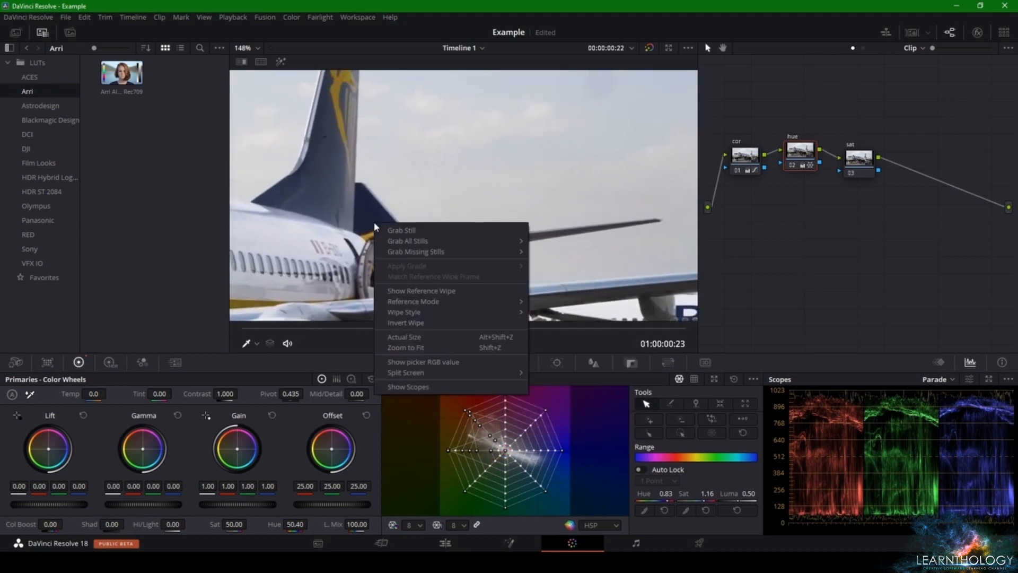
{"action": "left_click", "coordinate": [370, 210]}
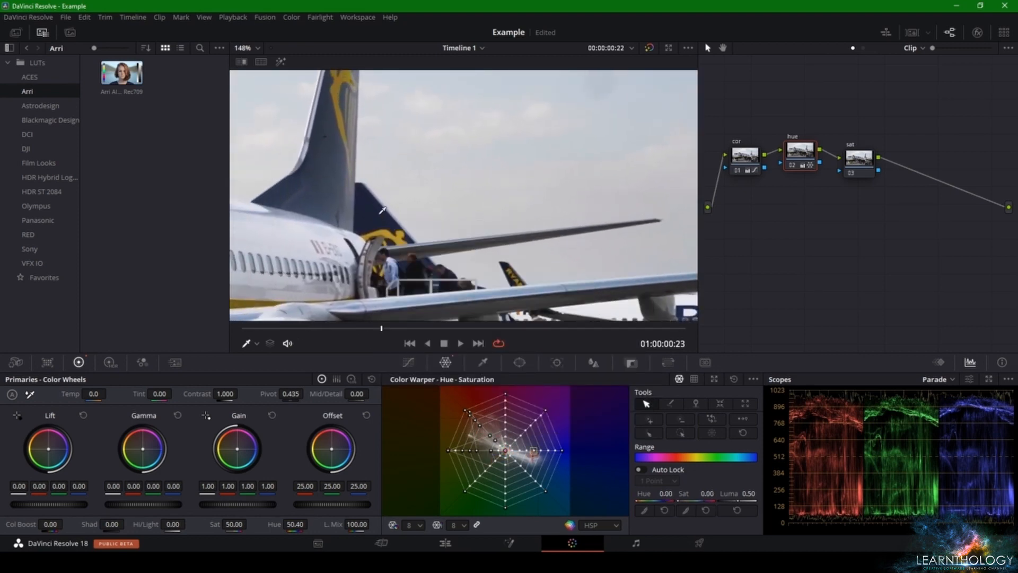
{"action": "left_click_drag", "start_coordinate": [381, 210], "coordinate": [408, 213]}
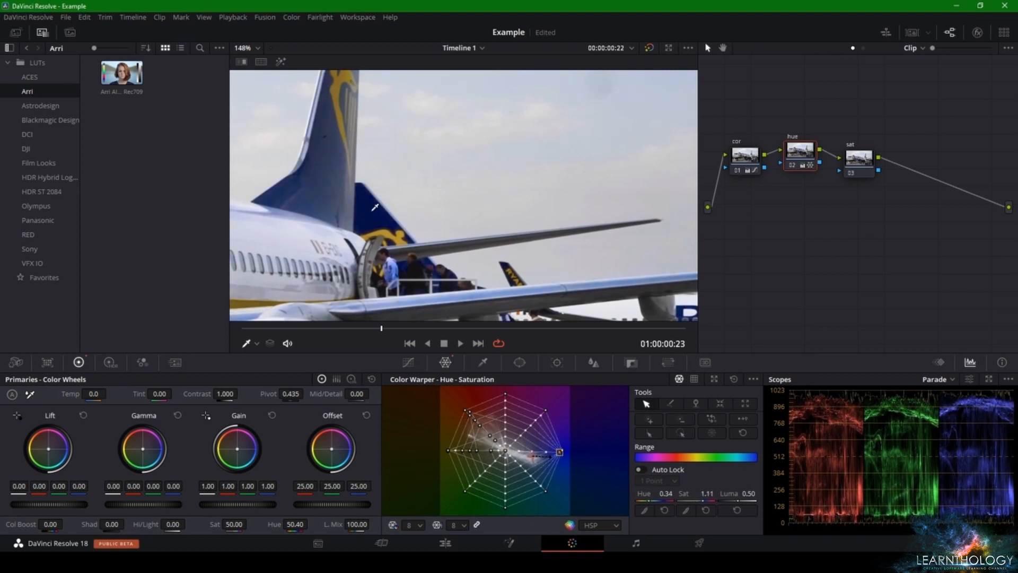
{"action": "scroll", "coordinate": [375, 207], "scroll_direction": "down", "scroll_amount": 5}
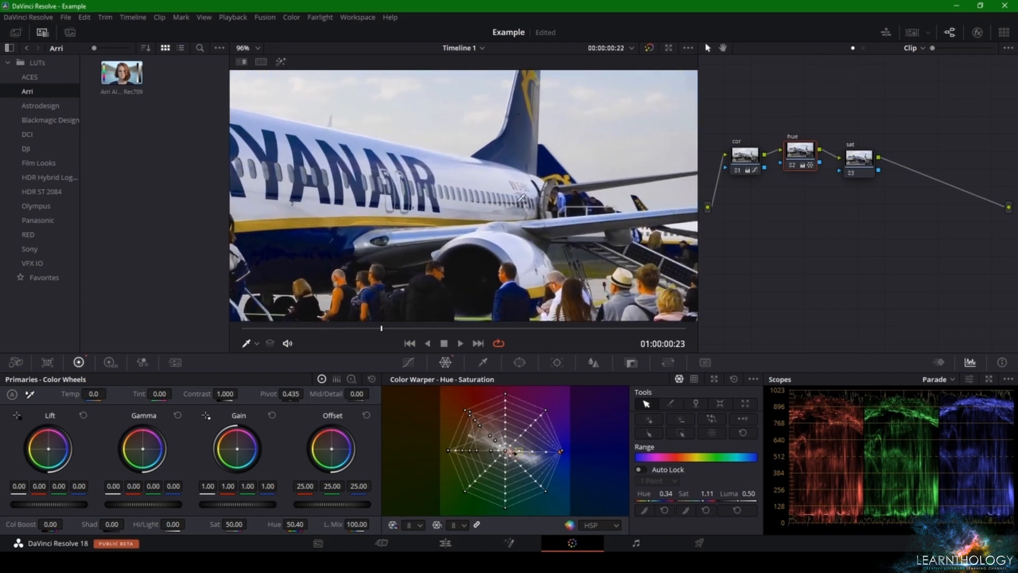
{"action": "scroll", "coordinate": [522, 198], "scroll_direction": "up", "scroll_amount": 7}
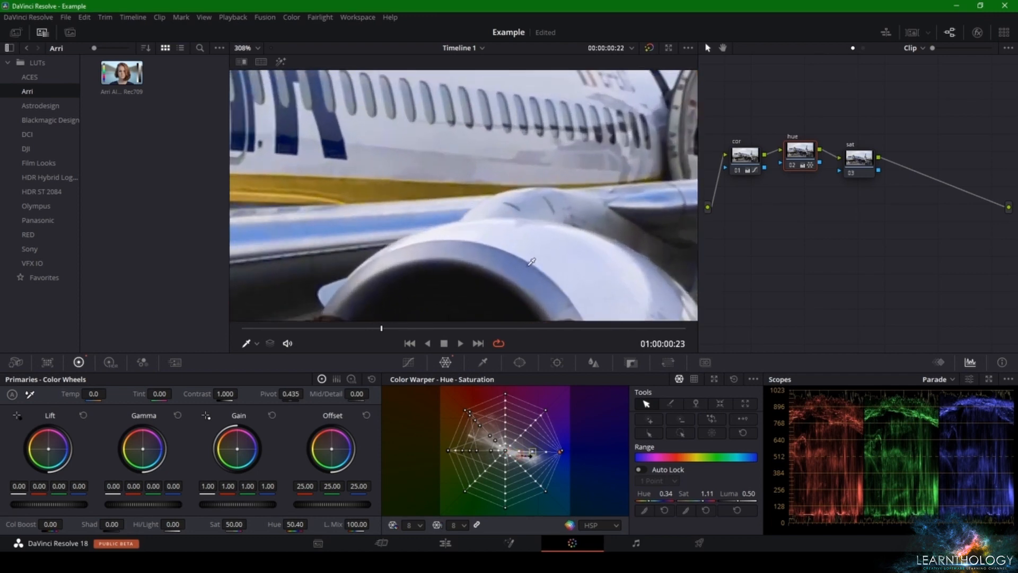
{"action": "scroll", "coordinate": [531, 262], "scroll_direction": "up", "scroll_amount": 2}
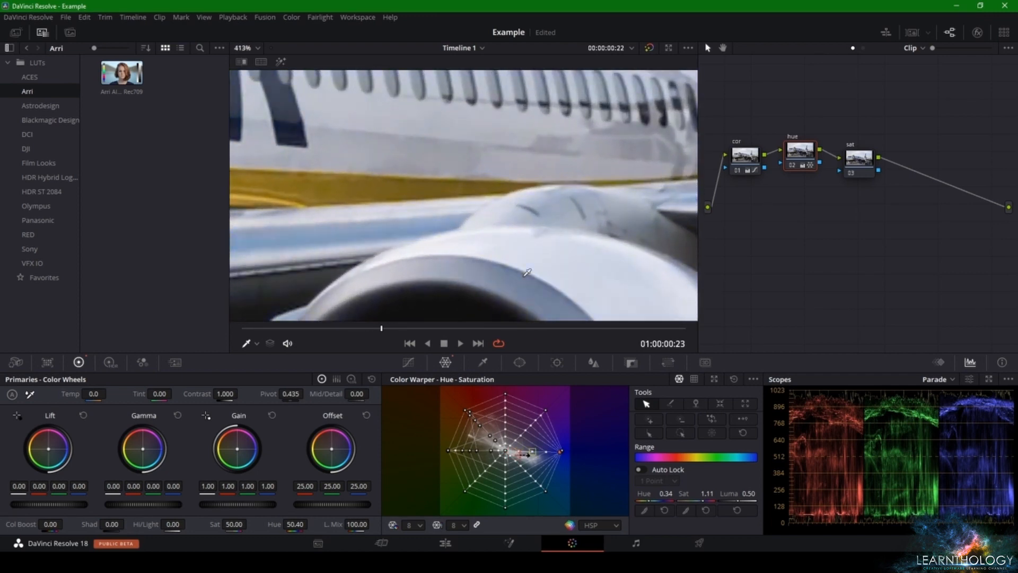
{"action": "scroll", "coordinate": [529, 269], "scroll_direction": "down", "scroll_amount": 4}
{"action": "scroll", "coordinate": [581, 180], "scroll_direction": "down", "scroll_amount": 3}
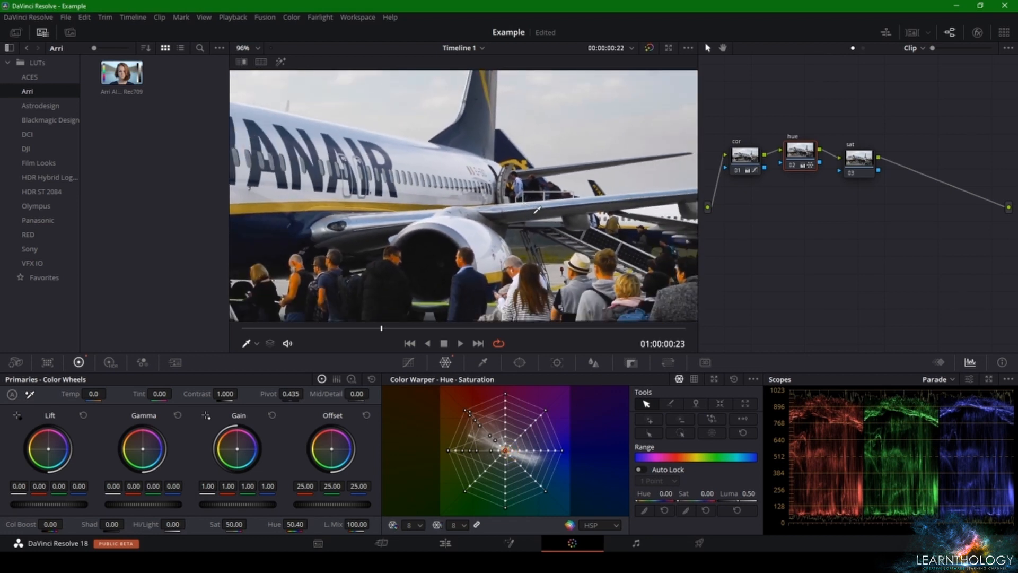
Step: Warp the color of the sky above the plane to Hue 0.35 and Sat 0.68
{"action": "scroll", "coordinate": [482, 222], "scroll_direction": "down", "scroll_amount": 3}
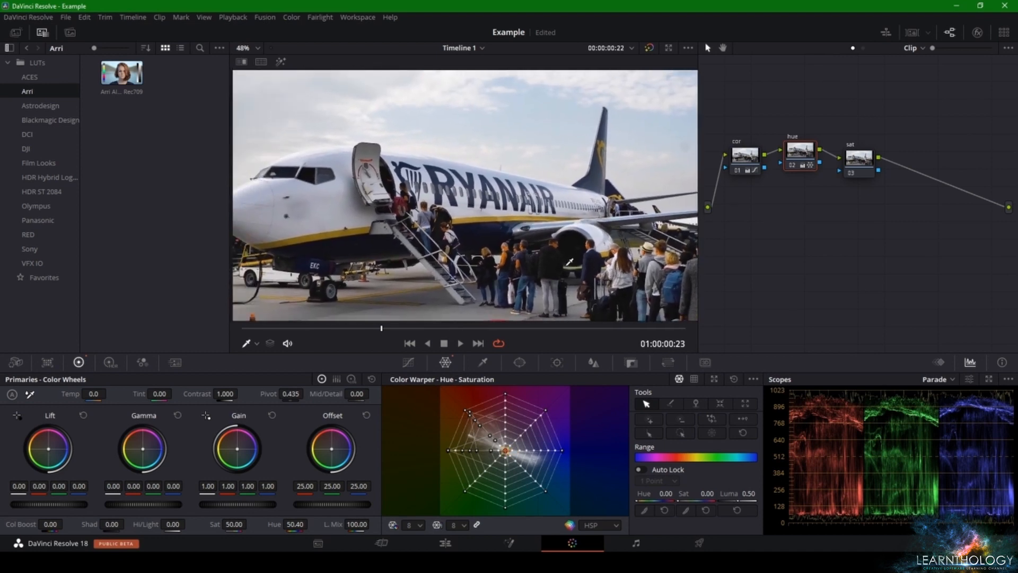
{"action": "scroll", "coordinate": [598, 231], "scroll_direction": "down", "scroll_amount": 2}
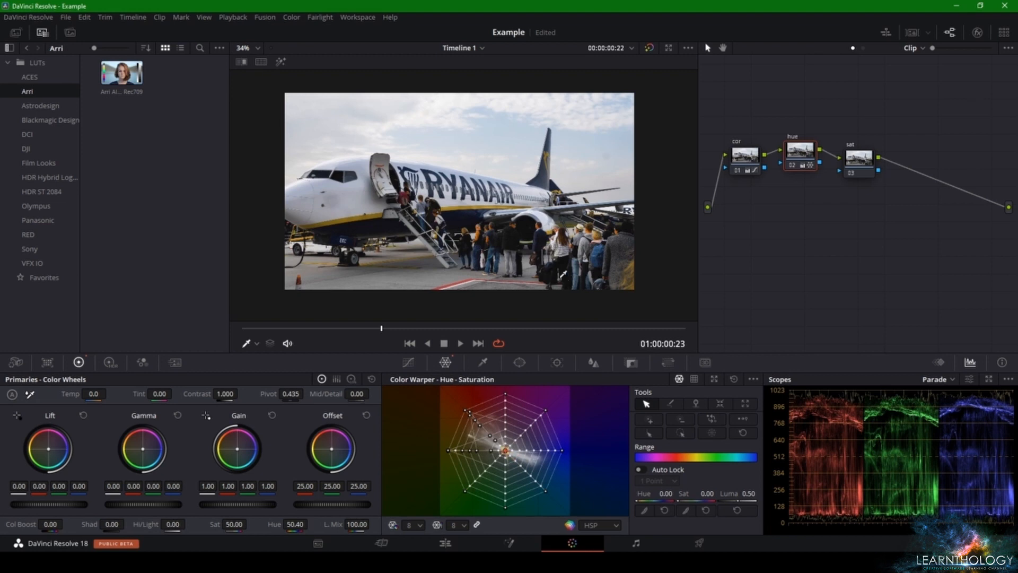
{"action": "scroll", "coordinate": [528, 251], "scroll_direction": "up", "scroll_amount": 3}
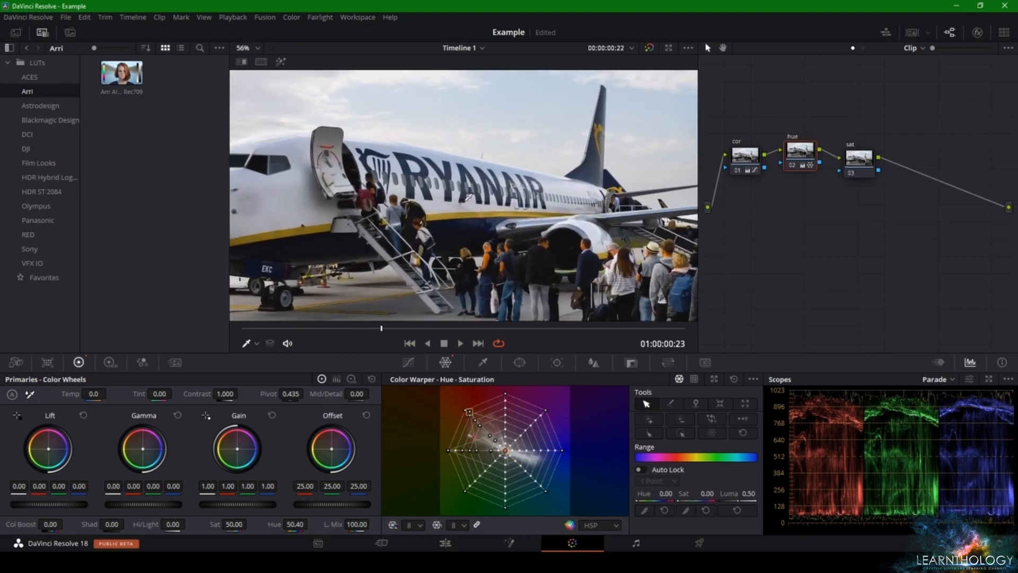
{"action": "scroll", "coordinate": [533, 130], "scroll_direction": "up", "scroll_amount": 2}
{"action": "scroll", "coordinate": [533, 132], "scroll_direction": "up", "scroll_amount": 3}
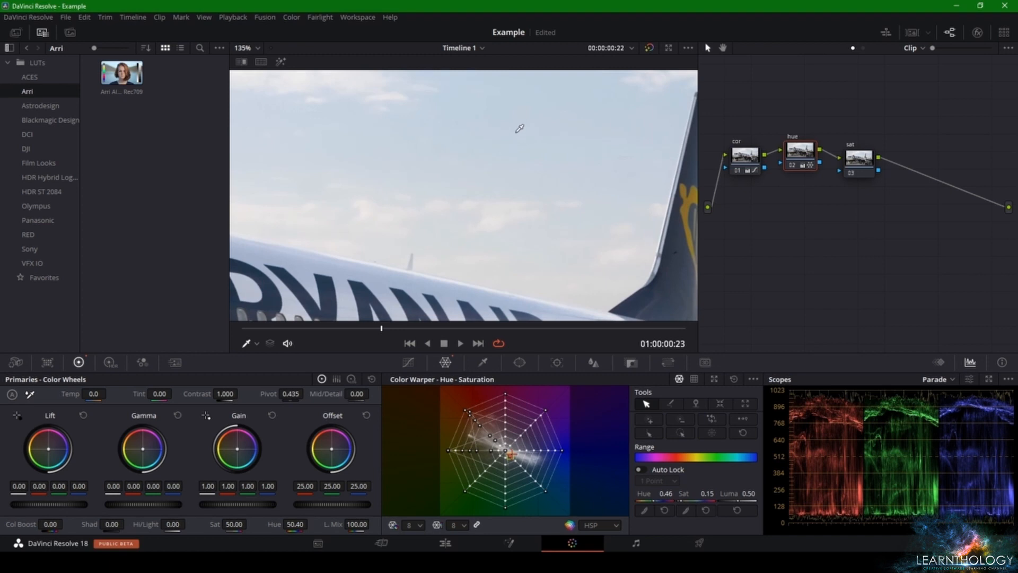
{"action": "left_click_drag", "start_coordinate": [509, 146], "coordinate": [551, 218]}
{"action": "left_click", "coordinate": [696, 403]}
{"action": "left_click", "coordinate": [645, 404]}
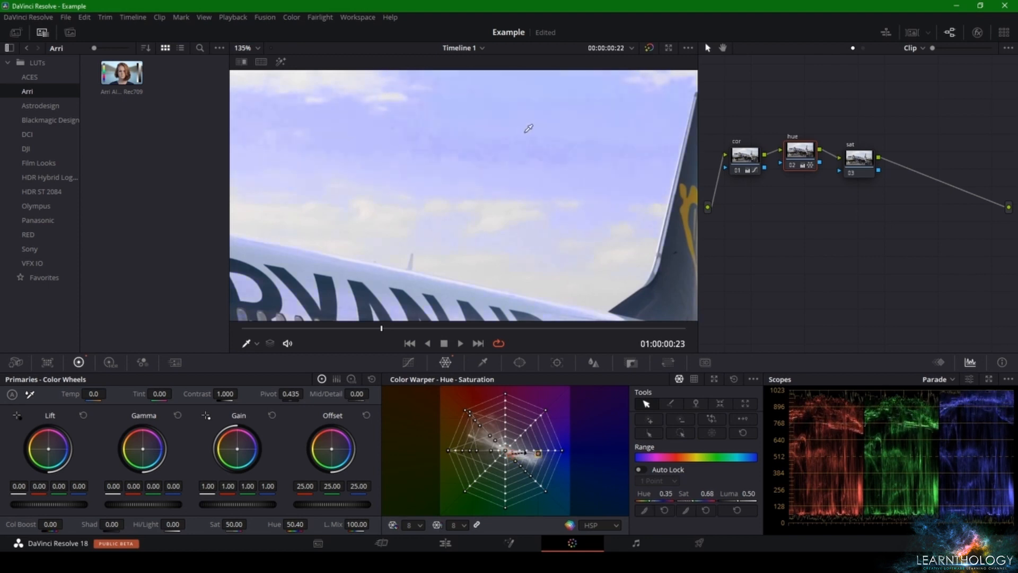
Step: Warp the sky color above the plane to Hue 0.47 and Sat 0.52
{"action": "left_click_drag", "start_coordinate": [527, 129], "coordinate": [619, 114]}
{"action": "scroll", "coordinate": [510, 147], "scroll_direction": "down", "scroll_amount": 5}
{"action": "scroll", "coordinate": [572, 138], "scroll_direction": "down", "scroll_amount": 1}
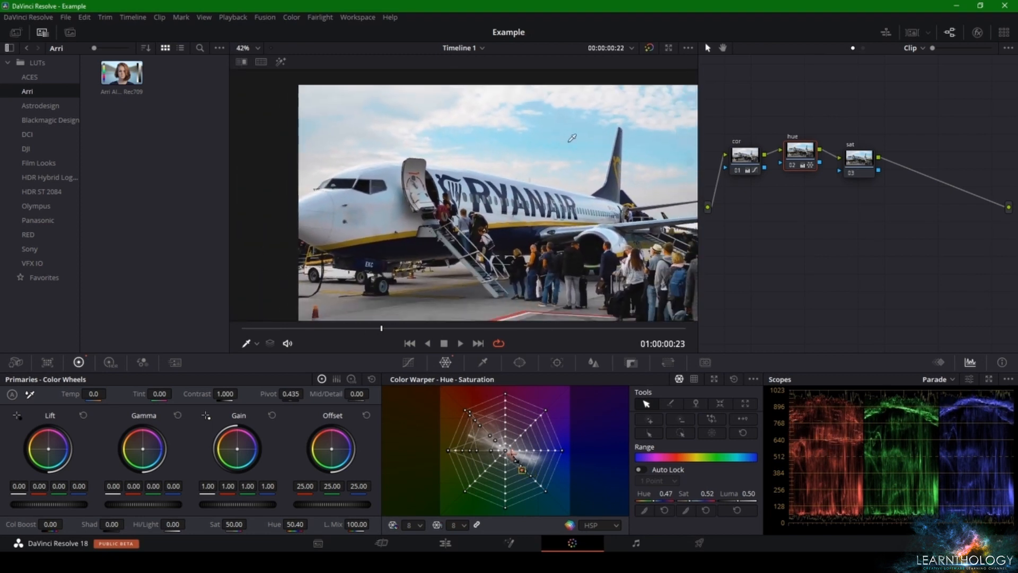
Step: Compare the picture with all grades bypassed and enabled, and examine the corrected colors on the fuselage and door
{"action": "left_click_drag", "start_coordinate": [546, 135], "coordinate": [507, 120]}
{"action": "left_click", "coordinate": [649, 48]}
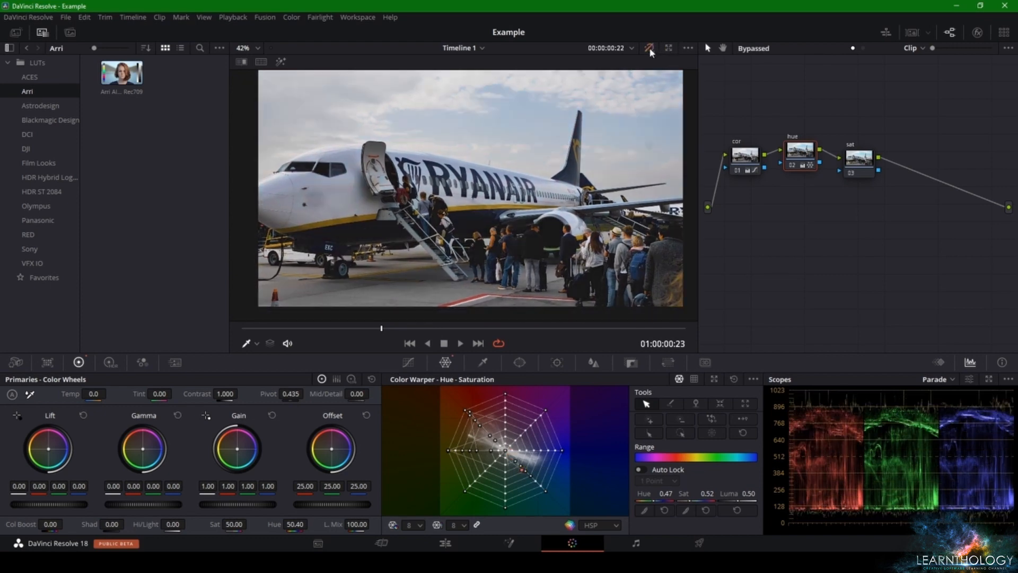
{"action": "left_click", "coordinate": [649, 48]}
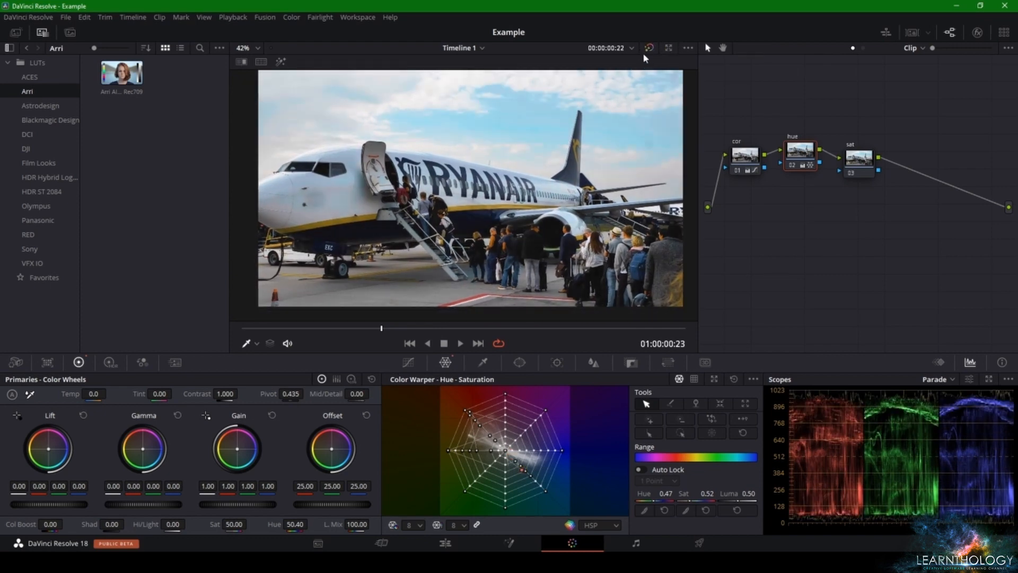
{"action": "left_click", "coordinate": [648, 48]}
{"action": "left_click", "coordinate": [648, 49]}
{"action": "left_click_drag", "start_coordinate": [432, 236], "coordinate": [473, 216]}
{"action": "scroll", "coordinate": [416, 139], "scroll_direction": "up", "scroll_amount": 5}
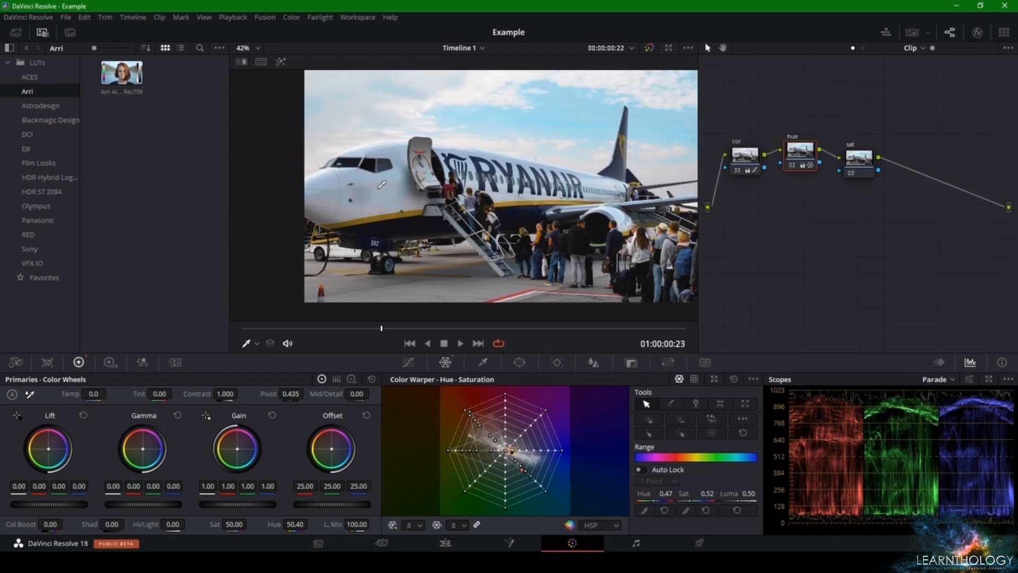
{"action": "scroll", "coordinate": [416, 139], "scroll_direction": "down", "scroll_amount": 5}
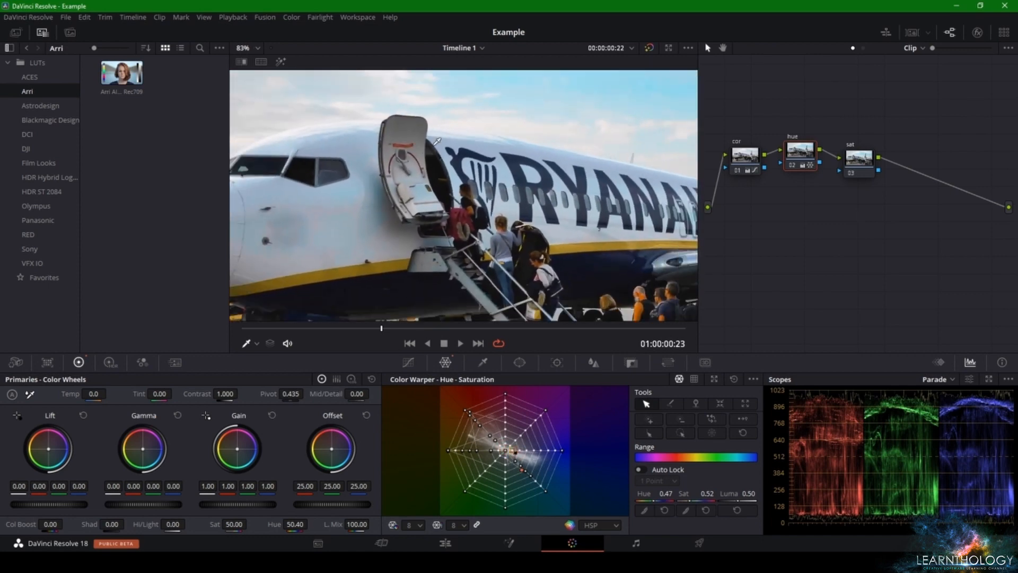
{"action": "scroll", "coordinate": [513, 216], "scroll_direction": "down", "scroll_amount": 3}
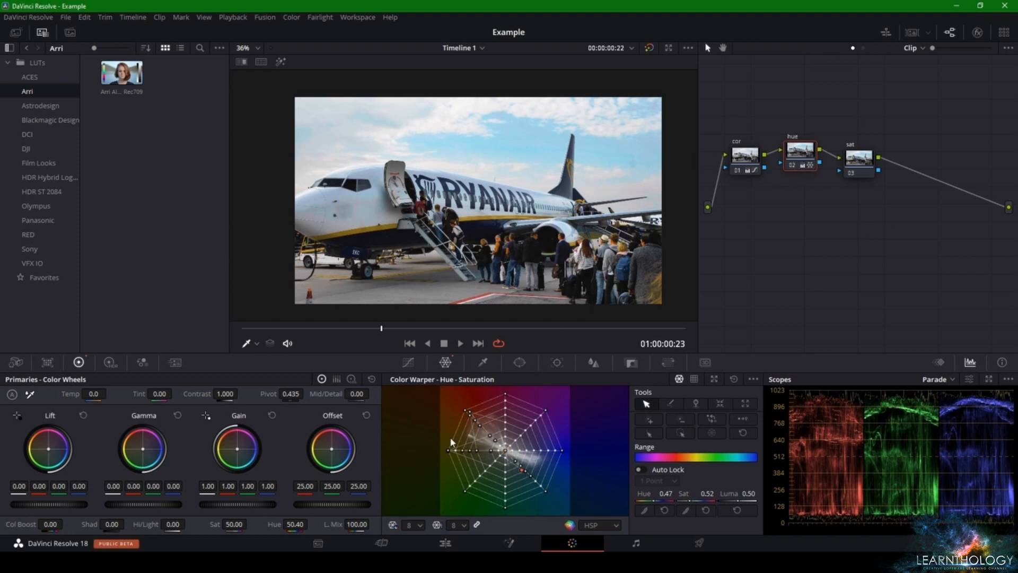
Step: Rename the sat node as Lum
{"action": "right_click", "coordinate": [853, 160]}
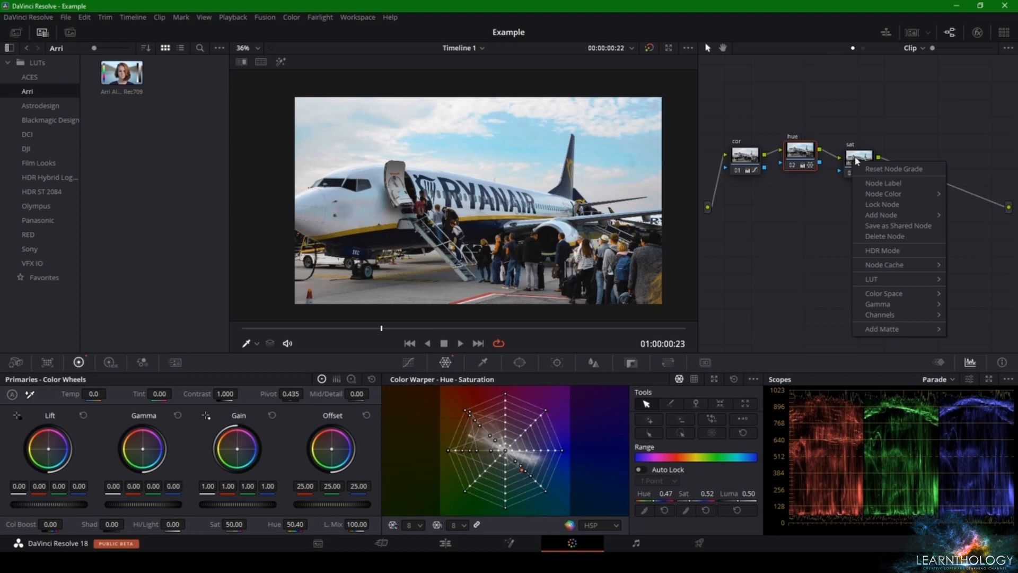
{"action": "left_click", "coordinate": [854, 158]}
{"action": "right_click", "coordinate": [857, 155]}
{"action": "left_click", "coordinate": [868, 176]}
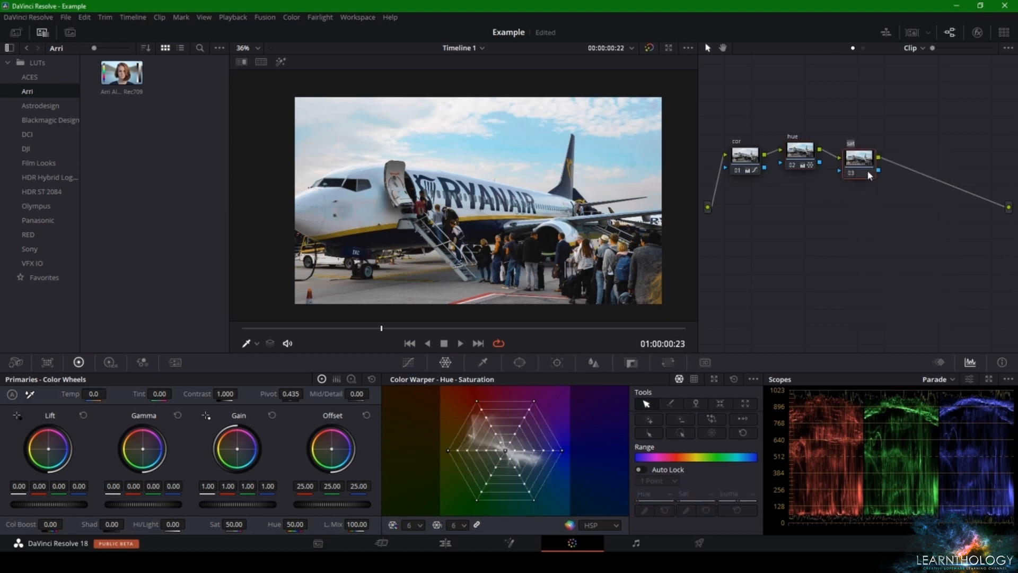
{"action": "key", "text": "BackSpace"}
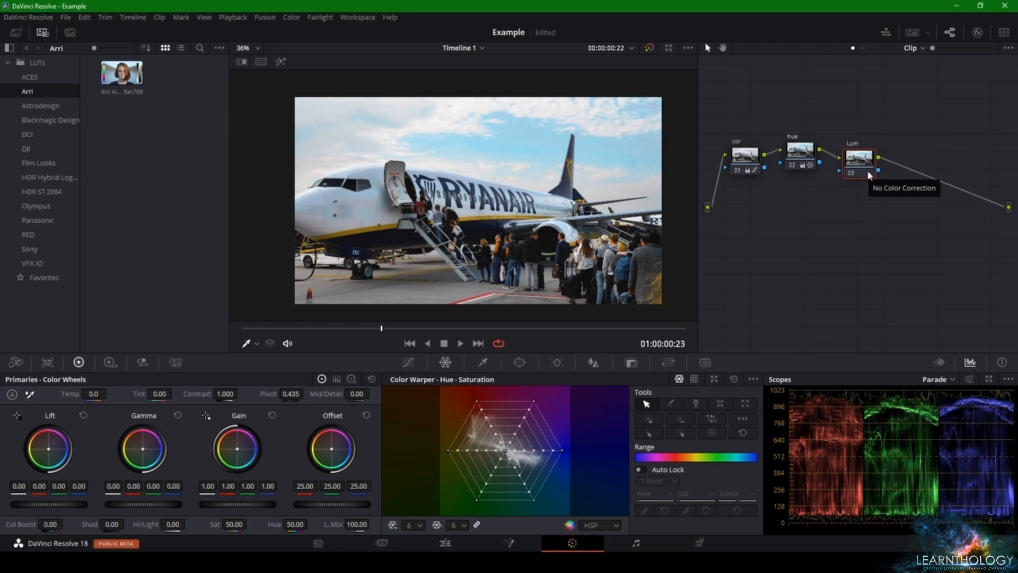
Step: On the Lum node's Hue Vs Lum curve, add control points in the orange, green and blue ranges, and remove the extra magenta point
{"action": "left_click", "coordinate": [409, 363]}
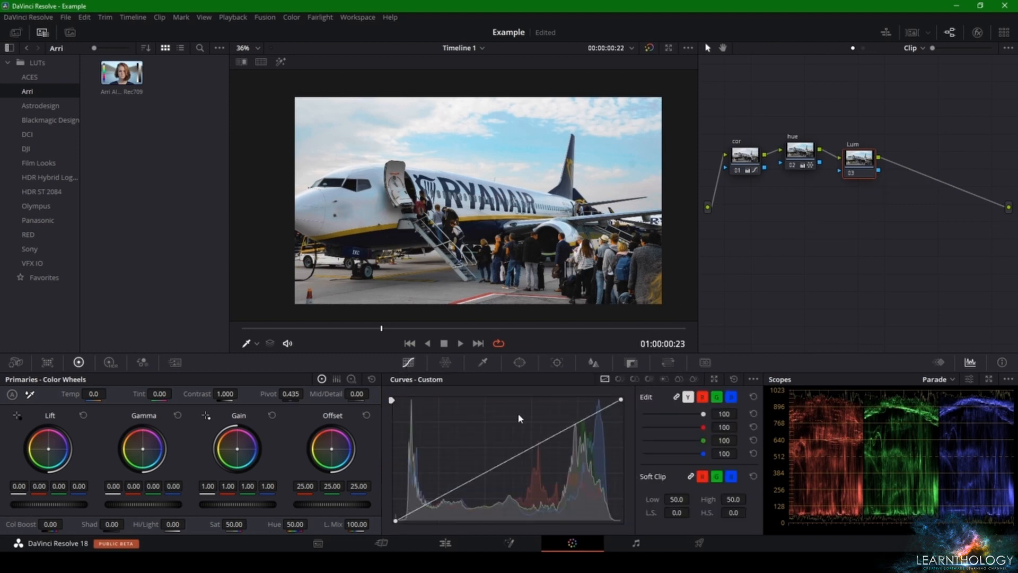
{"action": "left_click", "coordinate": [649, 379]}
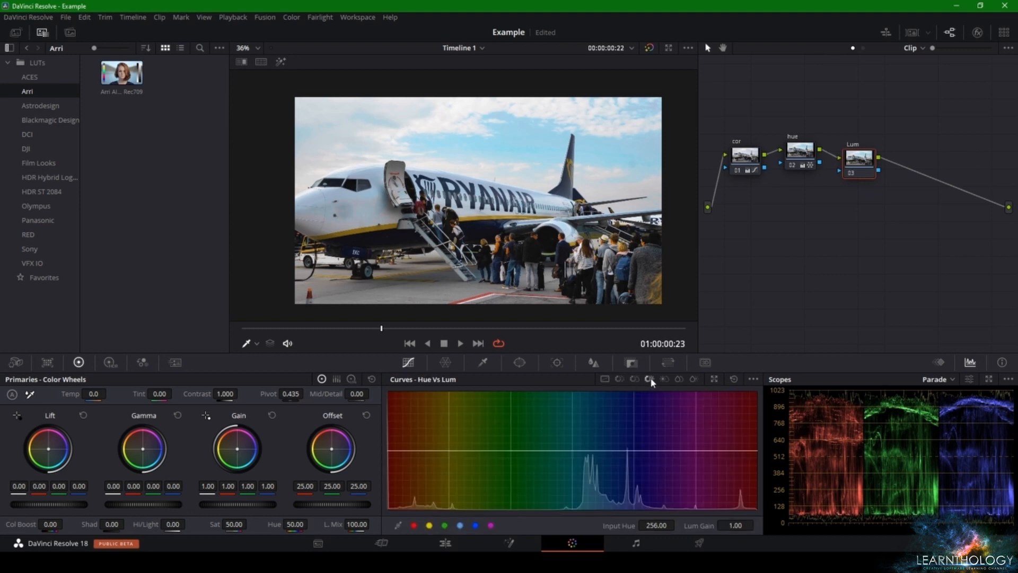
{"action": "left_click", "coordinate": [419, 449]}
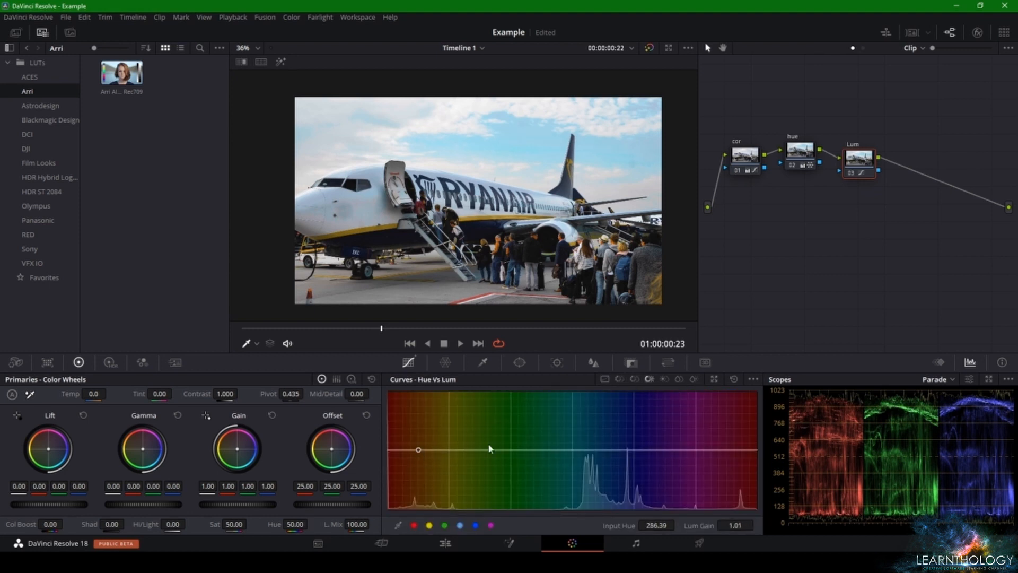
{"action": "left_click", "coordinate": [532, 449]}
{"action": "left_click", "coordinate": [654, 449]}
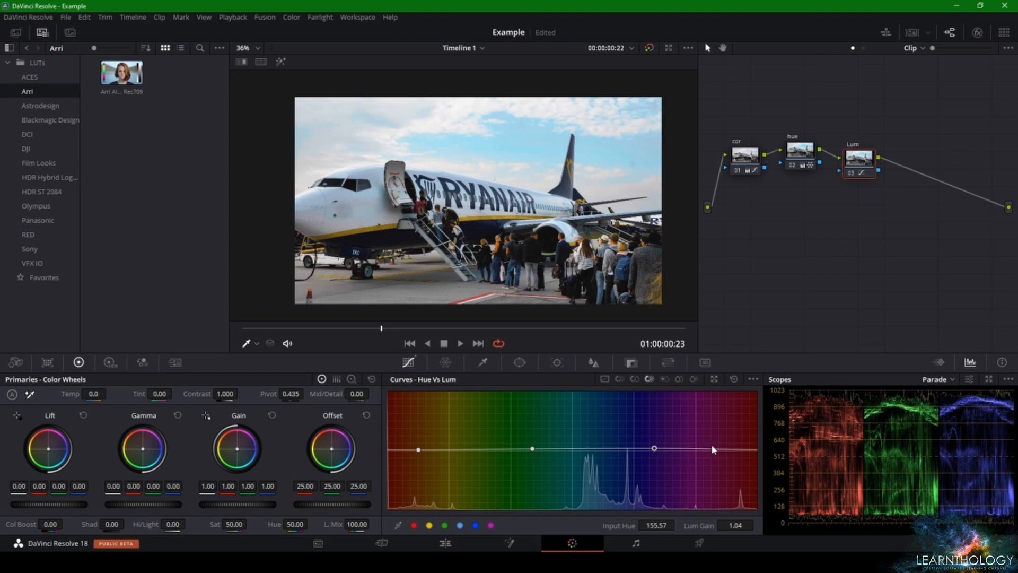
{"action": "mouse_move", "coordinate": [713, 450]}
{"action": "left_mouse_down"}
{"action": "mouse_move", "coordinate": [713, 486]}
{"action": "mouse_move", "coordinate": [712, 438]}
{"action": "left_mouse_up"}
{"action": "right_click", "coordinate": [712, 438]}
Step: Raise the Hue Vs Lum curve to Lum Gain 1.22 for the blues at Input Hue 118.49 and the oranges at 284.84
{"action": "scroll", "coordinate": [575, 161], "scroll_direction": "up", "scroll_amount": 2}
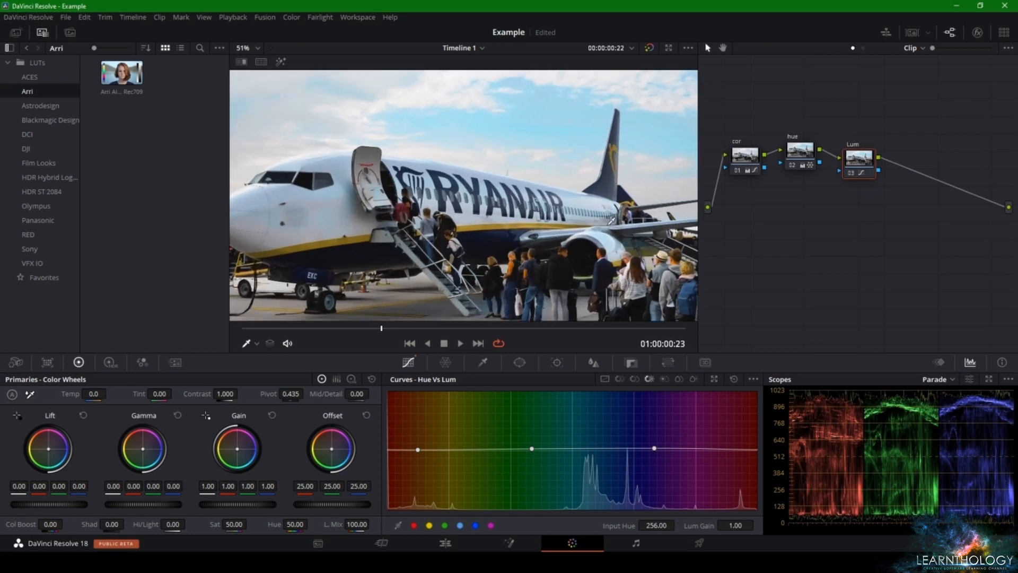
{"action": "left_click", "coordinate": [619, 235]}
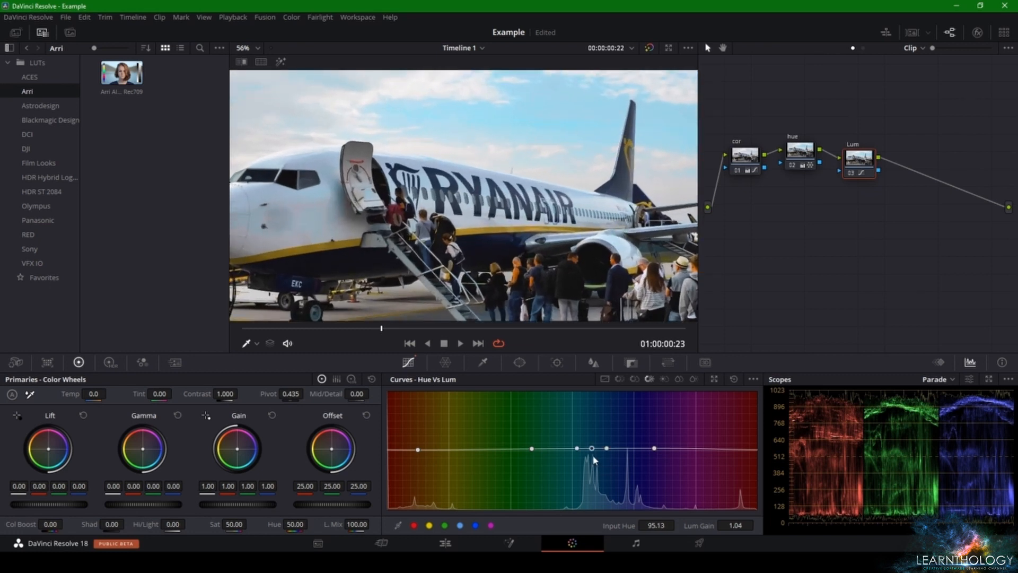
{"action": "left_click_drag", "start_coordinate": [591, 449], "coordinate": [618, 441]}
{"action": "left_click", "coordinate": [287, 95]}
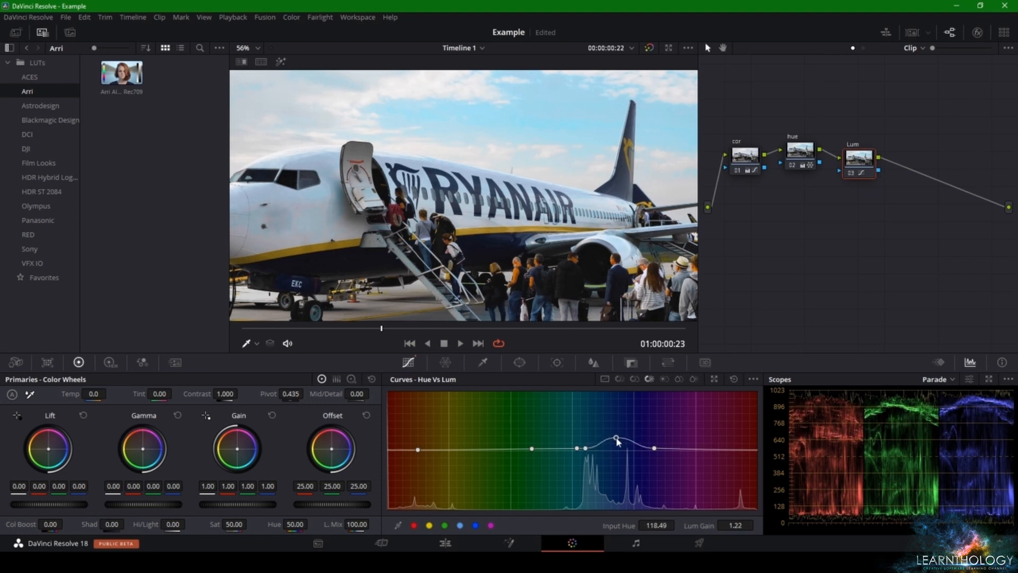
{"action": "mouse_move", "coordinate": [418, 449]}
{"action": "left_mouse_down"}
{"action": "mouse_move", "coordinate": [419, 422]}
{"action": "mouse_move", "coordinate": [418, 480]}
{"action": "mouse_move", "coordinate": [417, 438]}
{"action": "left_mouse_up"}
Step: Sample the red and yellow ground markings and lift the reds on the curve to Lum Gain 1.32 at Input Hue 260.12
{"action": "left_click_drag", "start_coordinate": [459, 224], "coordinate": [480, 123]}
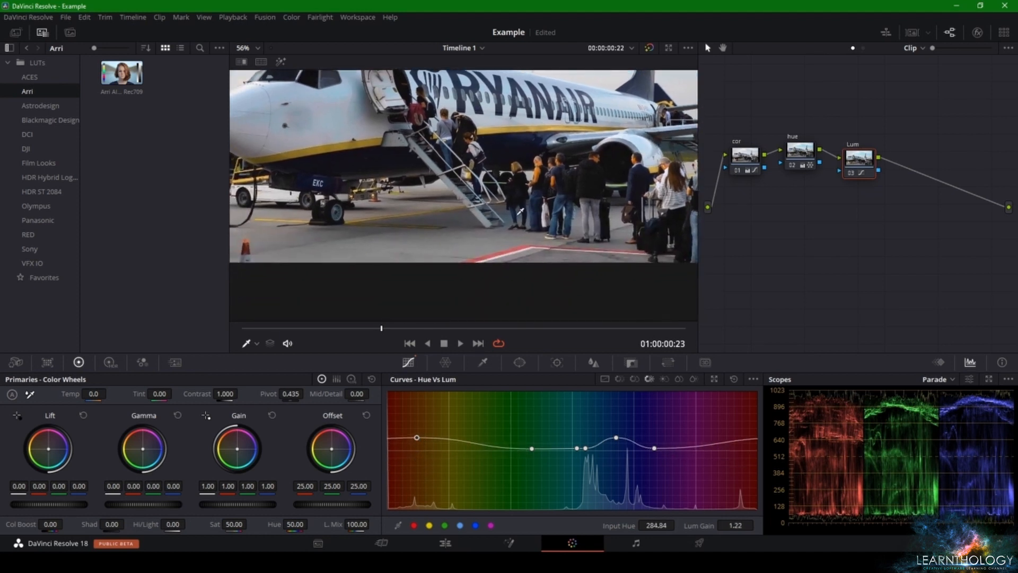
{"action": "left_click", "coordinate": [518, 245]}
{"action": "mouse_move", "coordinate": [758, 441]}
{"action": "left_mouse_down"}
{"action": "mouse_move", "coordinate": [753, 407]}
{"action": "mouse_move", "coordinate": [747, 432]}
{"action": "left_mouse_up"}
{"action": "left_click", "coordinate": [429, 246]}
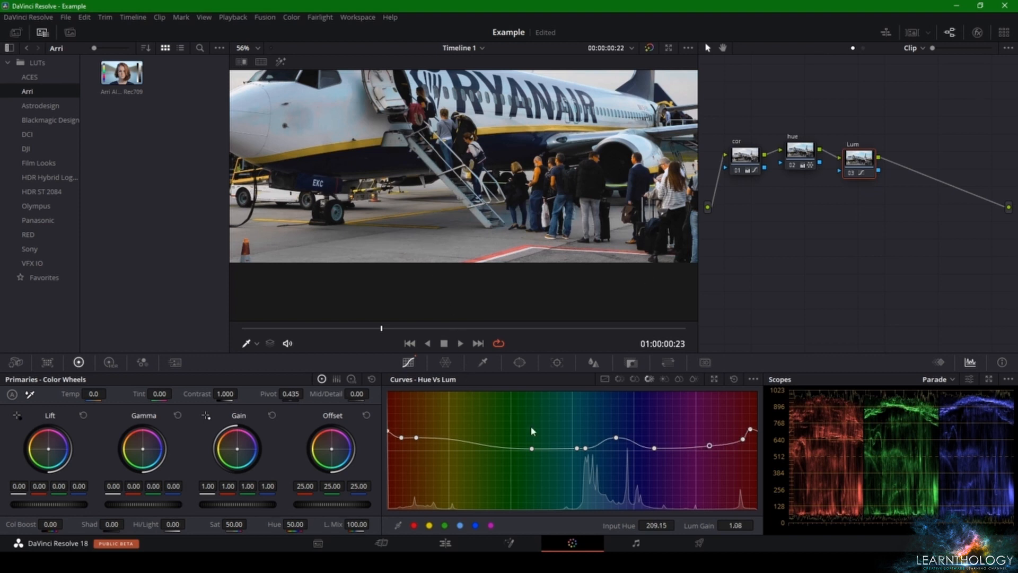
{"action": "left_click", "coordinate": [402, 246]}
{"action": "left_click_drag", "start_coordinate": [390, 433], "coordinate": [382, 420]}
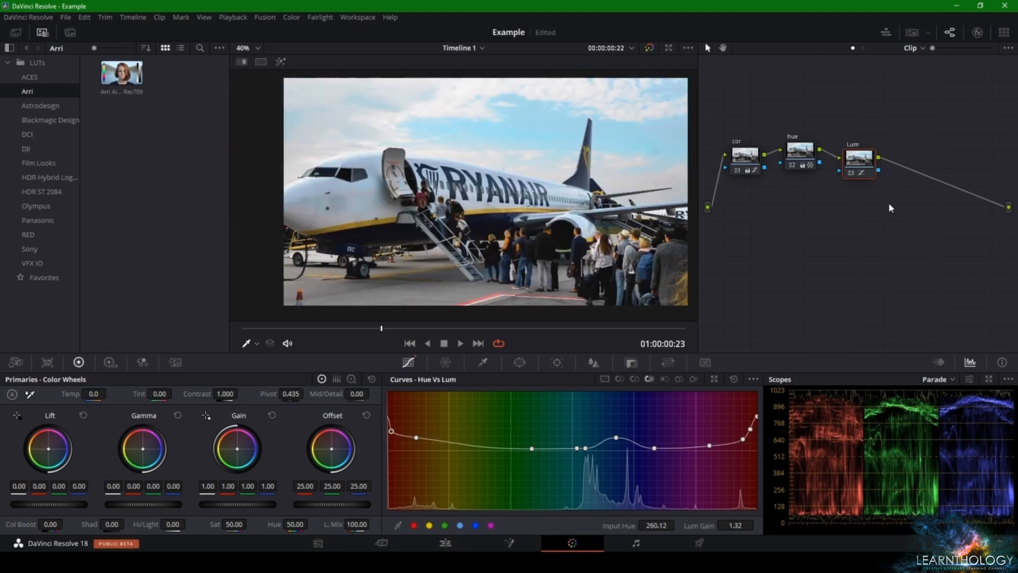
{"action": "right_click", "coordinate": [888, 202]}
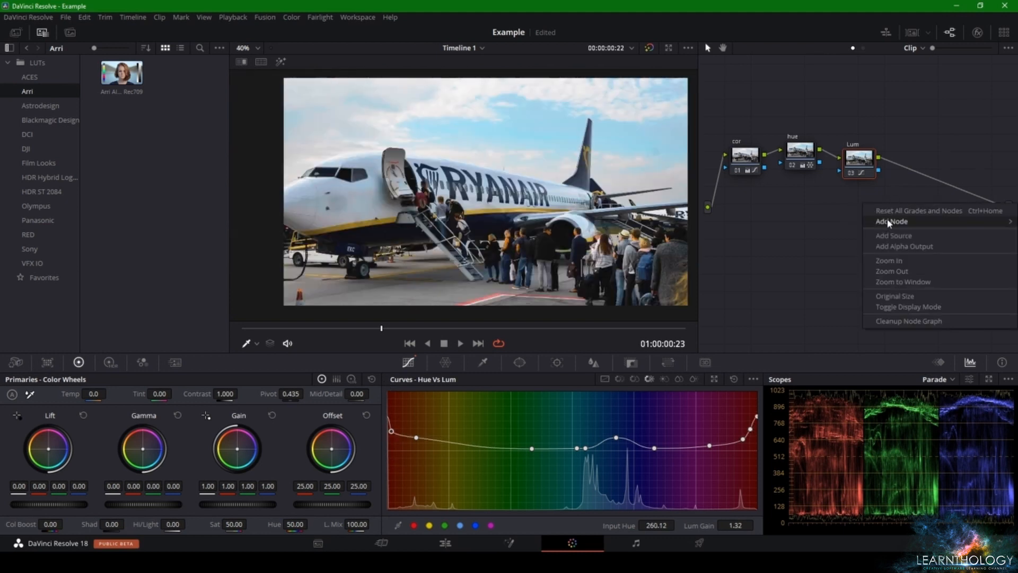
{"action": "mouse_move", "coordinate": [885, 228]}
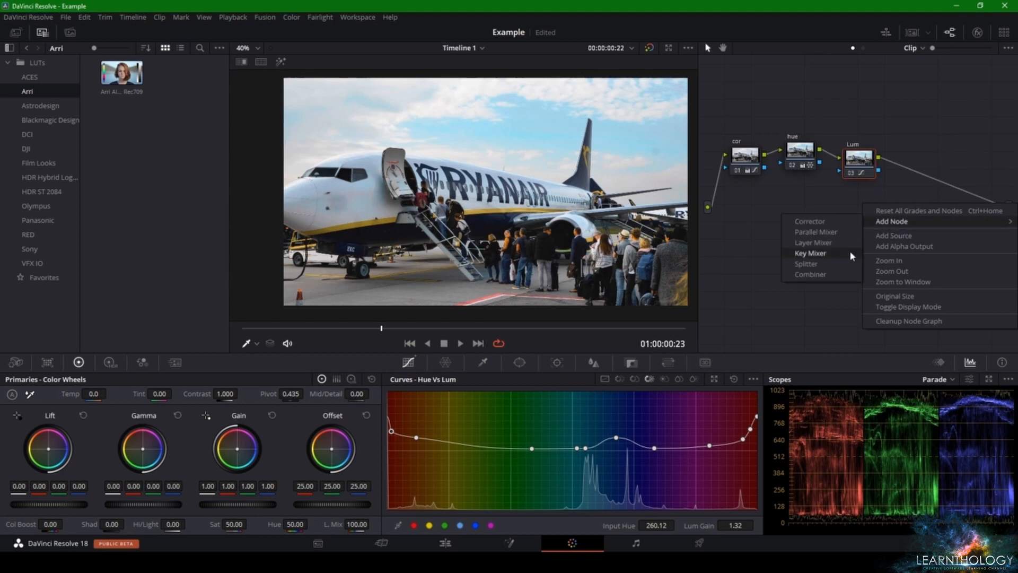
{"action": "left_click", "coordinate": [843, 252]}
{"action": "right_click", "coordinate": [887, 205]}
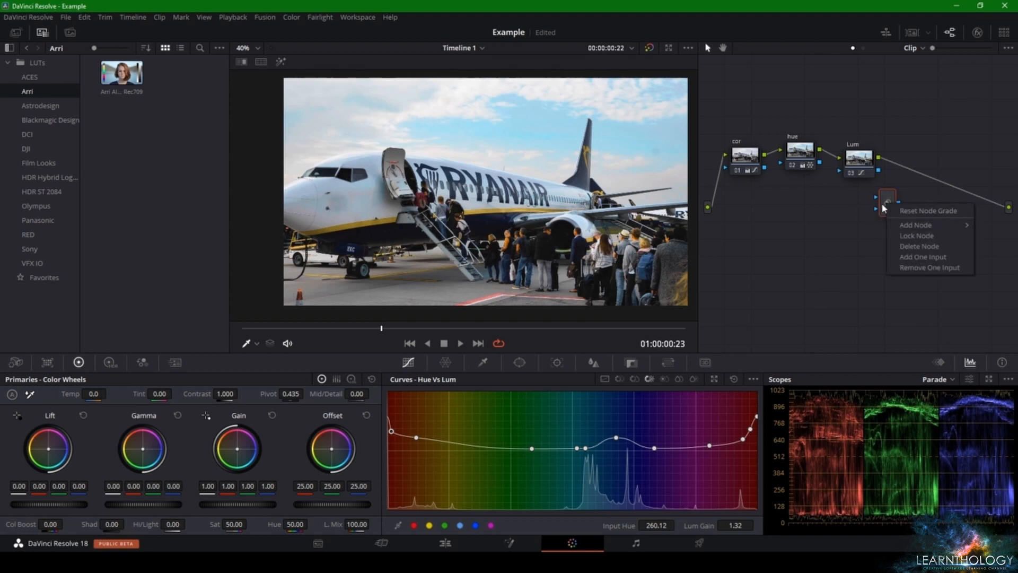
{"action": "left_click", "coordinate": [888, 202]}
{"action": "key", "text": "Delete"}
Step: Add a Layer Mixer node and place it above and beyond the Lum node in the node graph
{"action": "right_click", "coordinate": [890, 207]}
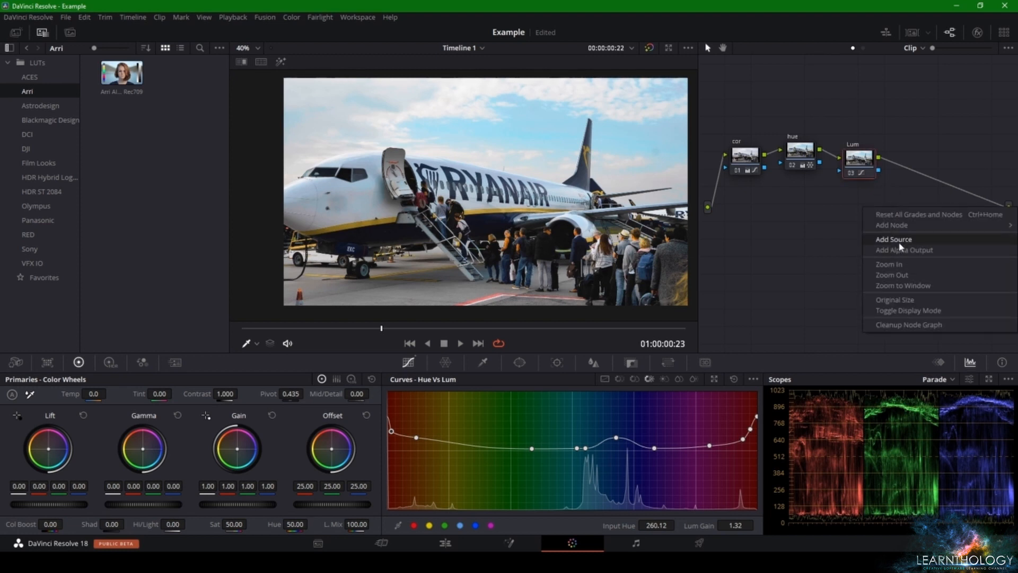
{"action": "mouse_move", "coordinate": [902, 227]}
{"action": "left_click", "coordinate": [819, 256]}
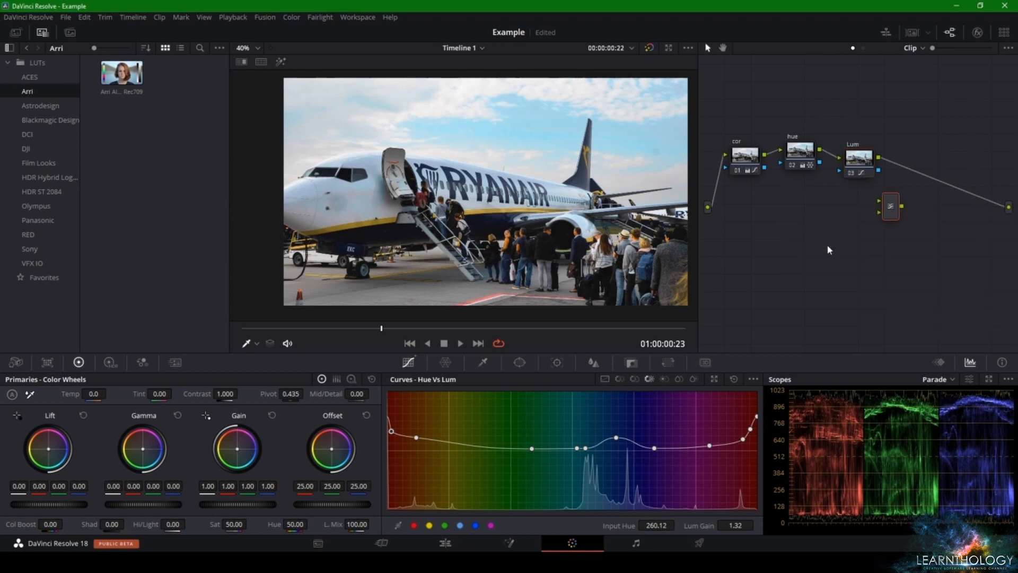
{"action": "left_click_drag", "start_coordinate": [884, 213], "coordinate": [905, 139]}
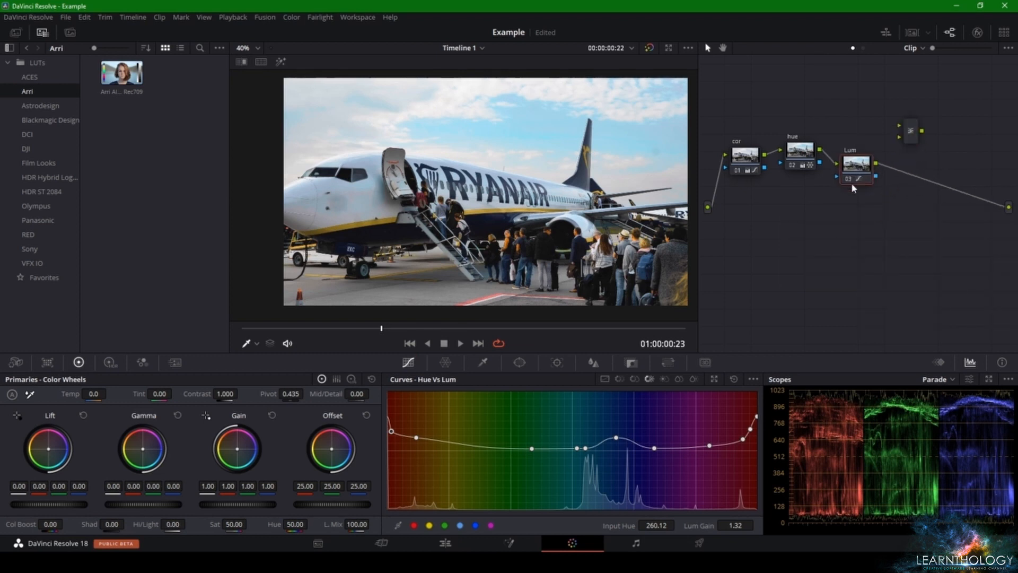
Step: Place Lum beneath hue, feed both from cor into the Layer Mixer with hue on its upper input, and link the mixer to the output
{"action": "left_click_drag", "start_coordinate": [851, 180], "coordinate": [807, 212]}
{"action": "left_click", "coordinate": [820, 173]}
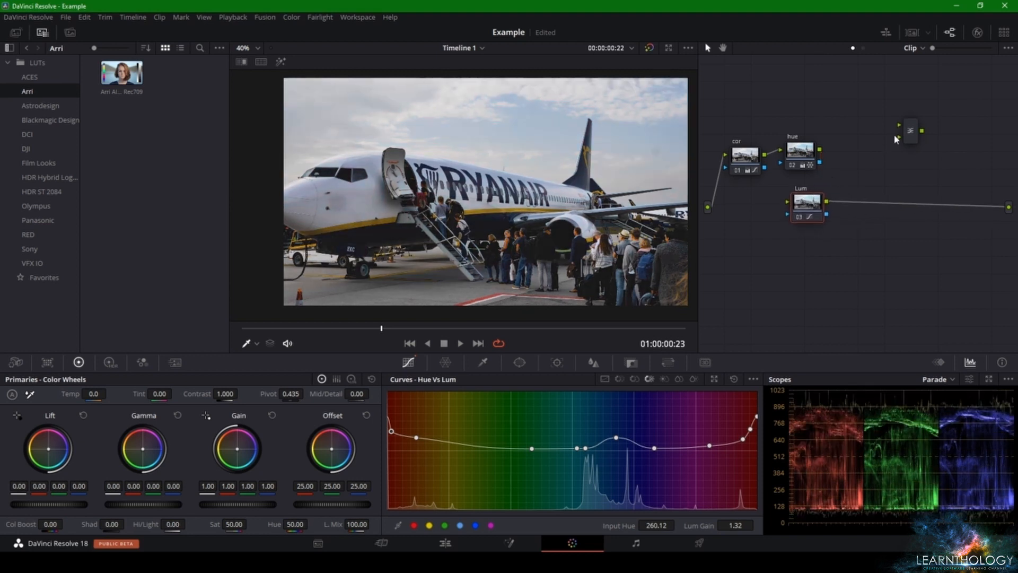
{"action": "left_click_drag", "start_coordinate": [901, 128], "coordinate": [820, 149]}
{"action": "left_click_drag", "start_coordinate": [899, 139], "coordinate": [827, 202]}
{"action": "left_click_drag", "start_coordinate": [922, 133], "coordinate": [1009, 207]}
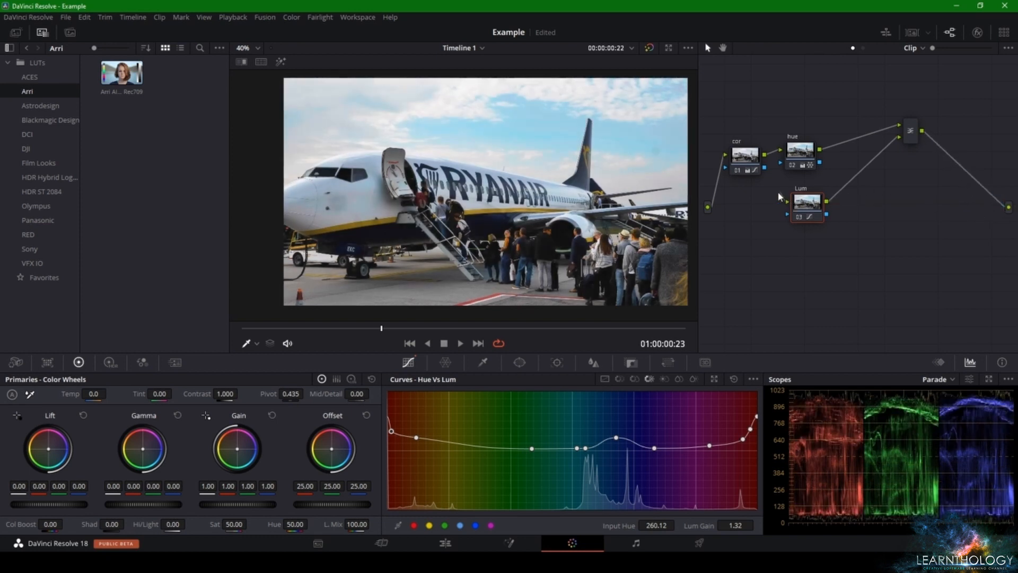
{"action": "left_click_drag", "start_coordinate": [779, 197], "coordinate": [799, 189]}
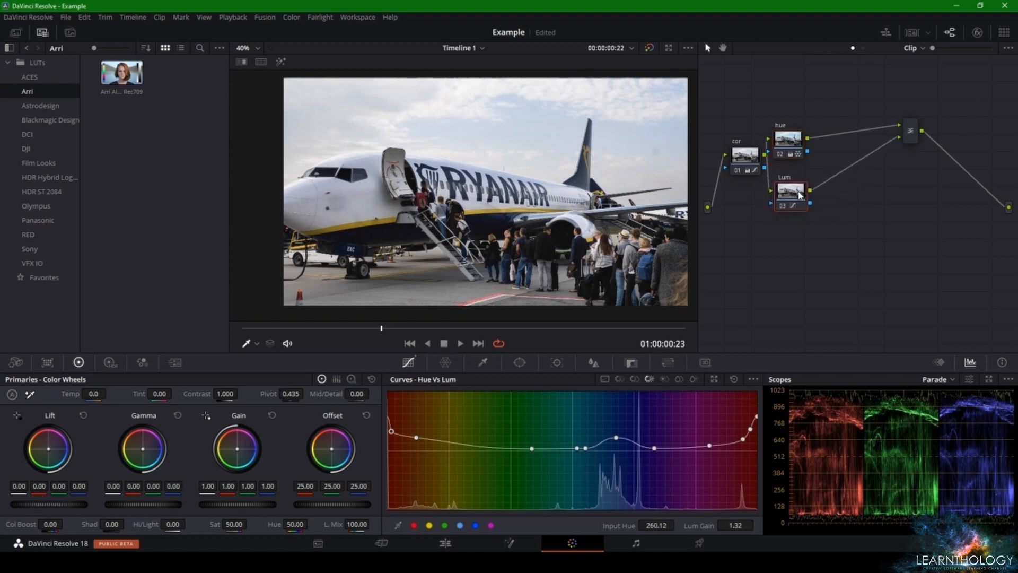
Step: Swap the vertical positions of the hue and Lum nodes with their links intact, and put hue back above Lum
{"action": "left_click", "coordinate": [789, 145]}
{"action": "left_click_drag", "start_coordinate": [790, 144], "coordinate": [805, 253]}
{"action": "left_click_drag", "start_coordinate": [791, 192], "coordinate": [796, 128]}
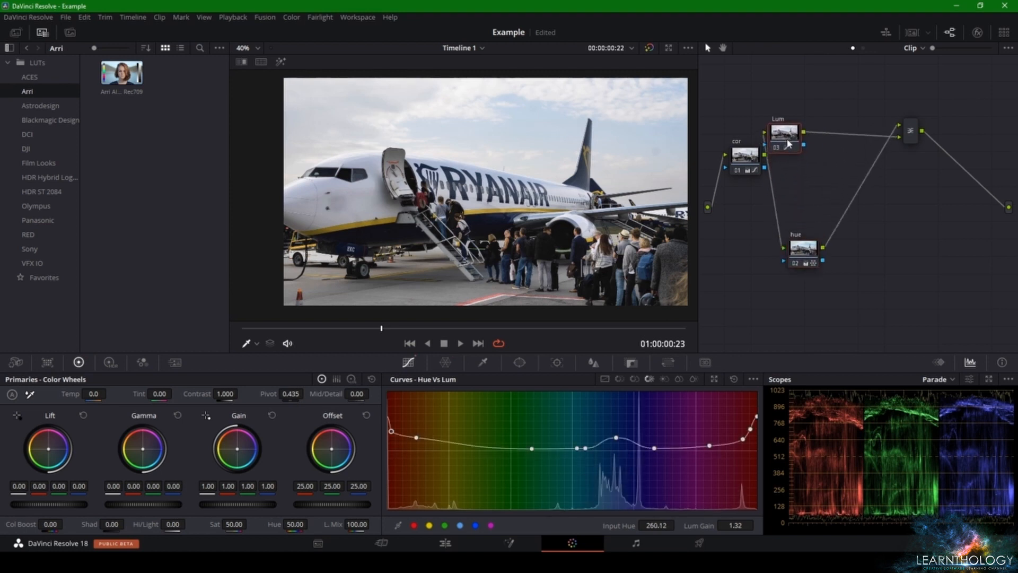
{"action": "left_click_drag", "start_coordinate": [809, 244], "coordinate": [801, 175]}
{"action": "left_click_drag", "start_coordinate": [797, 138], "coordinate": [808, 240]}
{"action": "left_click_drag", "start_coordinate": [812, 190], "coordinate": [820, 148]}
{"action": "left_click_drag", "start_coordinate": [816, 234], "coordinate": [818, 194]}
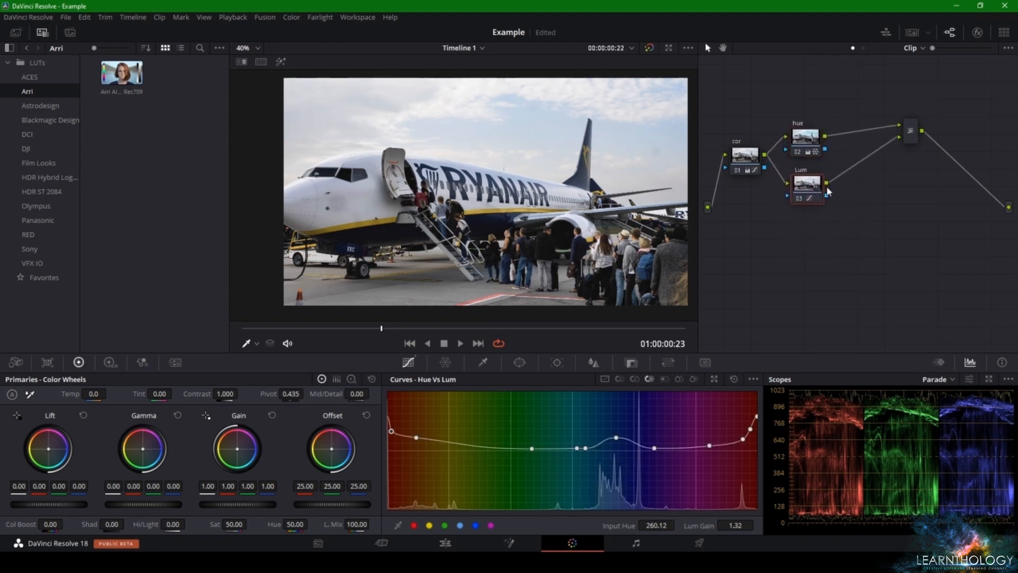
Step: Lower the Layer Mixer and reconnect it with Lum on its upper input and hue on its lower input
{"action": "left_click_drag", "start_coordinate": [910, 130], "coordinate": [910, 163]}
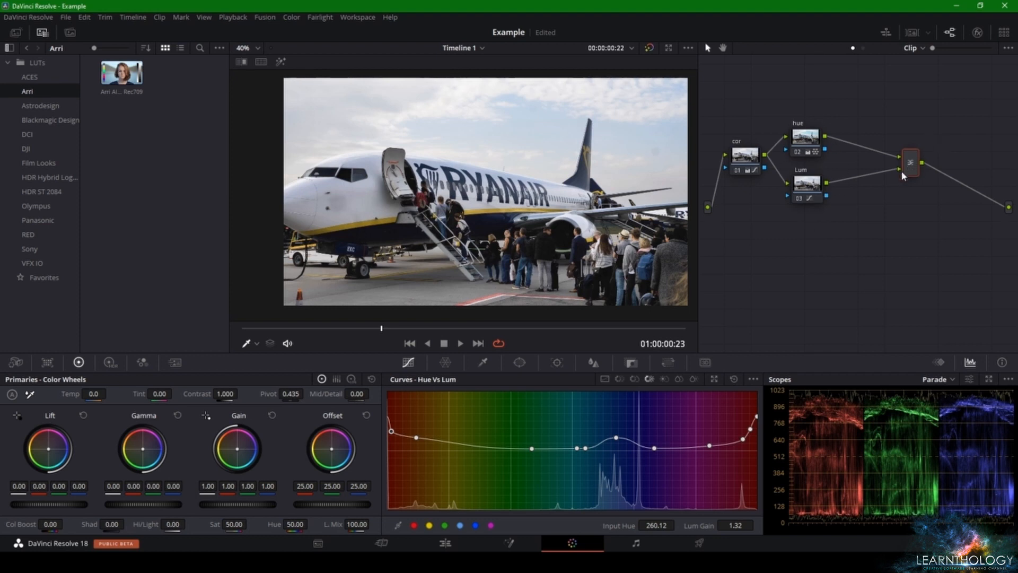
{"action": "left_click", "coordinate": [865, 175]}
{"action": "mouse_move", "coordinate": [819, 191]}
{"action": "left_mouse_down"}
{"action": "mouse_move", "coordinate": [797, 108]}
{"action": "mouse_move", "coordinate": [812, 200]}
{"action": "left_mouse_up"}
{"action": "left_click", "coordinate": [874, 171]}
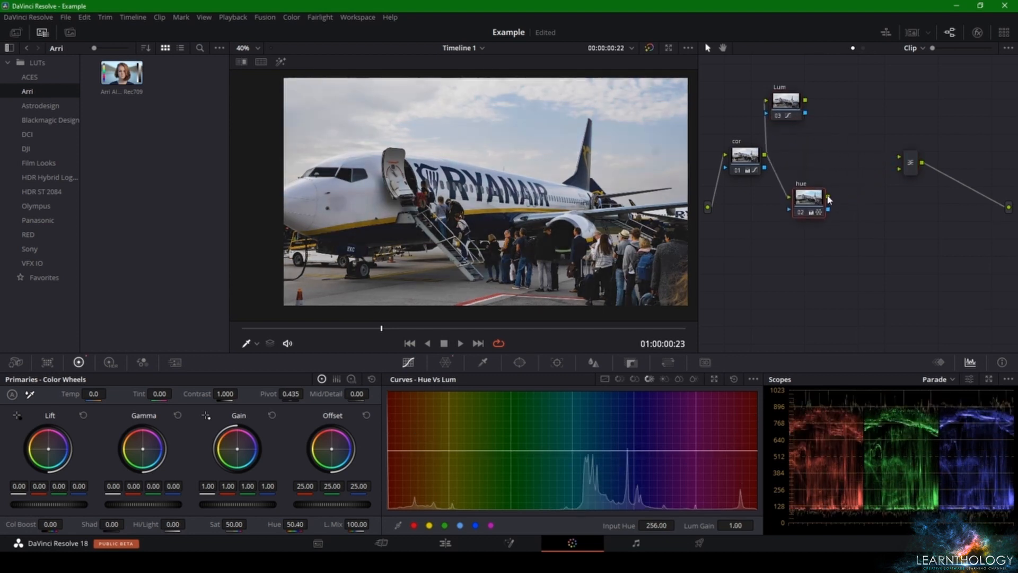
{"action": "left_click_drag", "start_coordinate": [804, 99], "coordinate": [899, 157]}
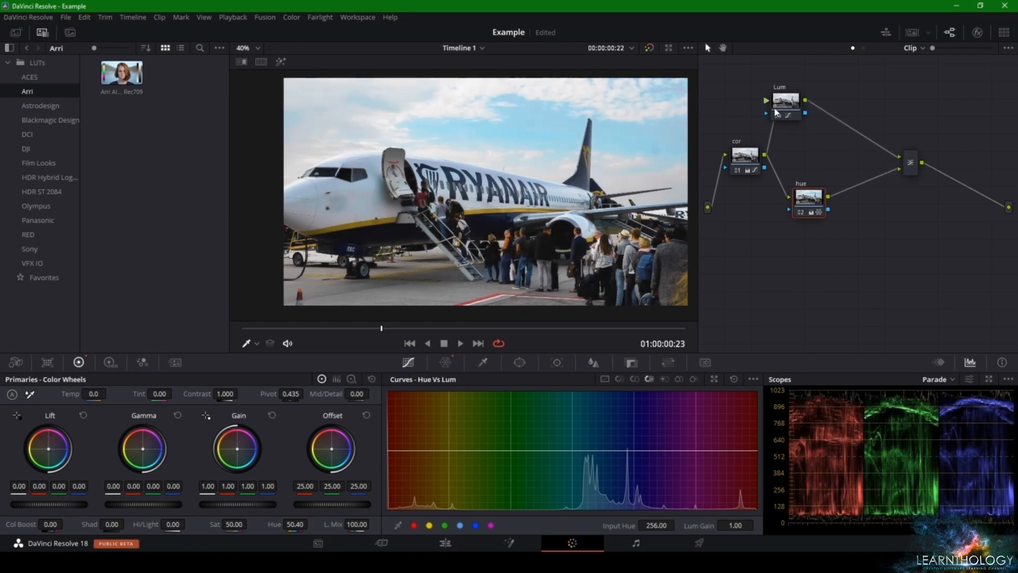
Step: Reposition the Lum node beneath the hue node, keeping their Layer Mixer connections
{"action": "left_click_drag", "start_coordinate": [776, 112], "coordinate": [804, 134]}
{"action": "left_click", "coordinate": [809, 199]}
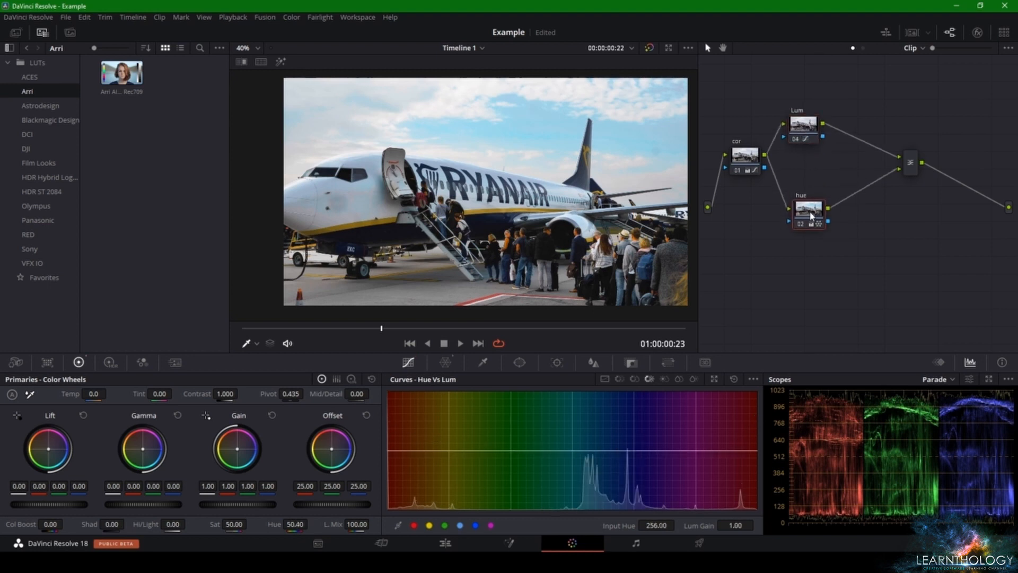
{"action": "left_click", "coordinate": [800, 135]}
{"action": "left_click_drag", "start_coordinate": [799, 135], "coordinate": [813, 250]}
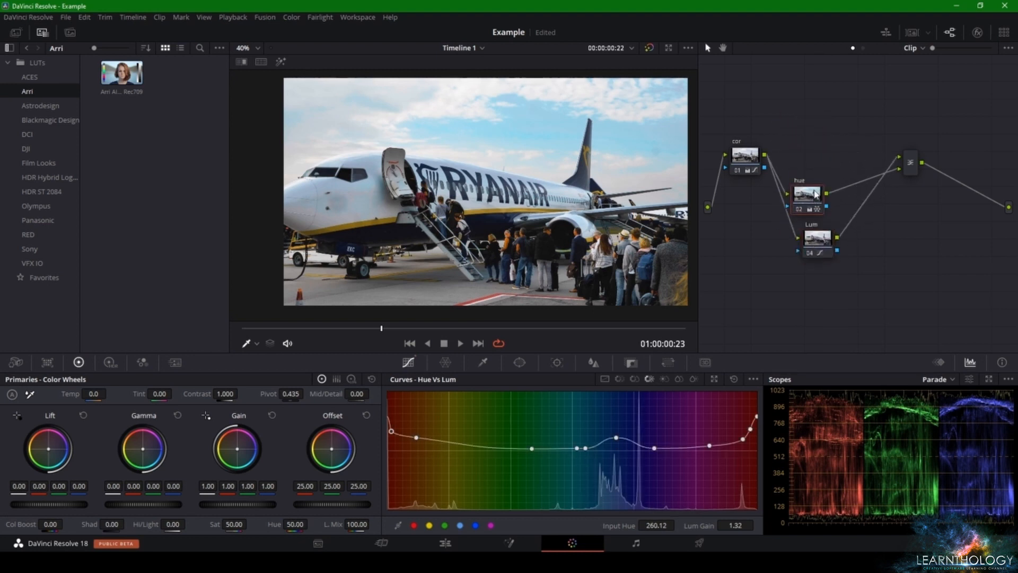
Step: Move the Lum node above hue so it sits highest in the node graph, keeping both nodes' Layer Mixer links
{"action": "mouse_move", "coordinate": [815, 194]}
{"action": "left_mouse_down"}
{"action": "mouse_move", "coordinate": [810, 135]}
{"action": "mouse_move", "coordinate": [821, 238]}
{"action": "mouse_move", "coordinate": [826, 182]}
{"action": "left_mouse_up"}
{"action": "left_click_drag", "start_coordinate": [824, 247], "coordinate": [810, 124]}
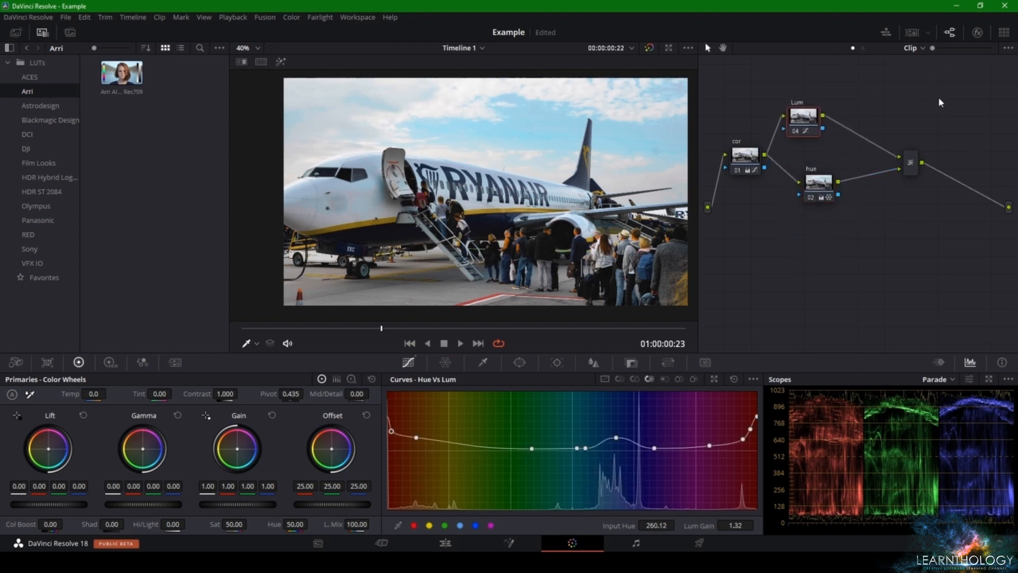
{"action": "left_click_drag", "start_coordinate": [814, 132], "coordinate": [824, 127]}
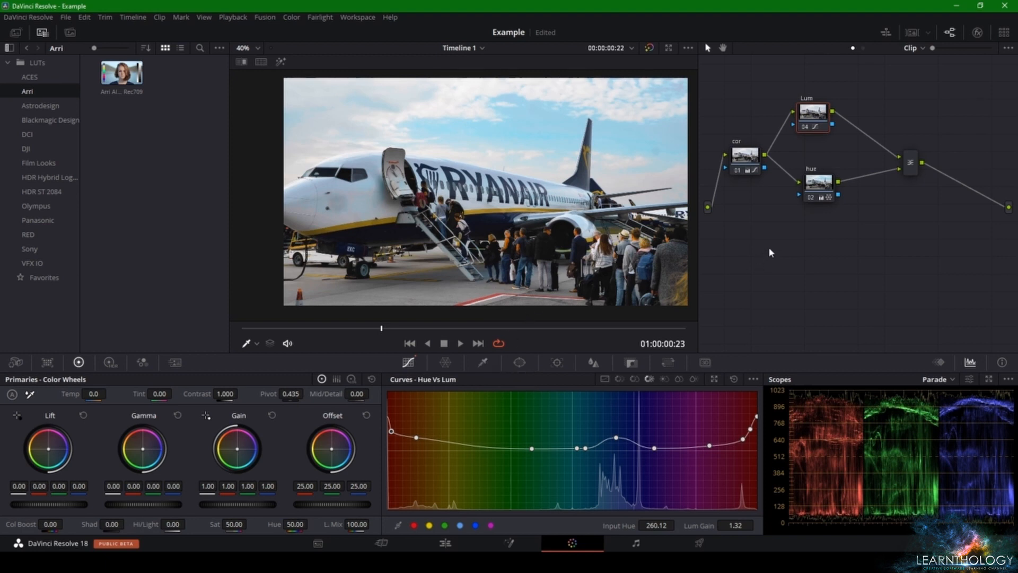
Step: Show the Qualifier, bring the Layer Mixer closer to the other nodes, and place hue directly beneath Lum
{"action": "left_click", "coordinate": [482, 363]}
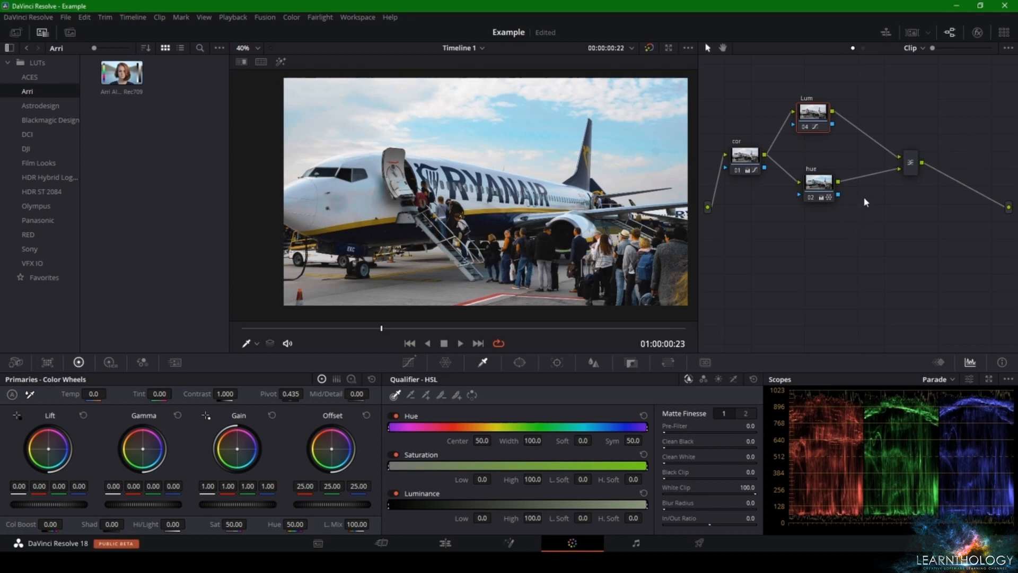
{"action": "left_click_drag", "start_coordinate": [825, 190], "coordinate": [814, 198]}
{"action": "left_click_drag", "start_coordinate": [909, 164], "coordinate": [867, 169]}
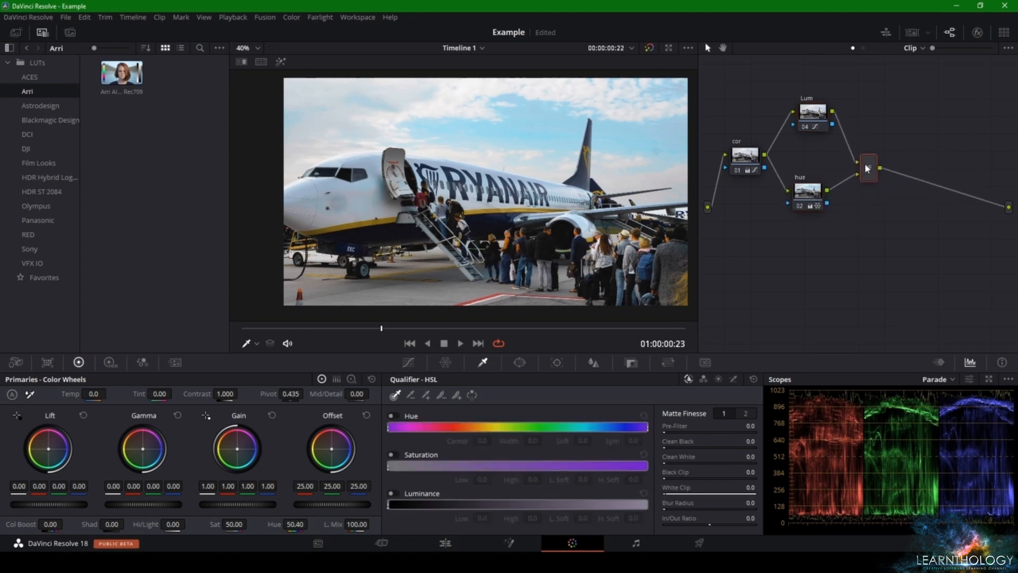
{"action": "left_click_drag", "start_coordinate": [819, 201], "coordinate": [823, 159]}
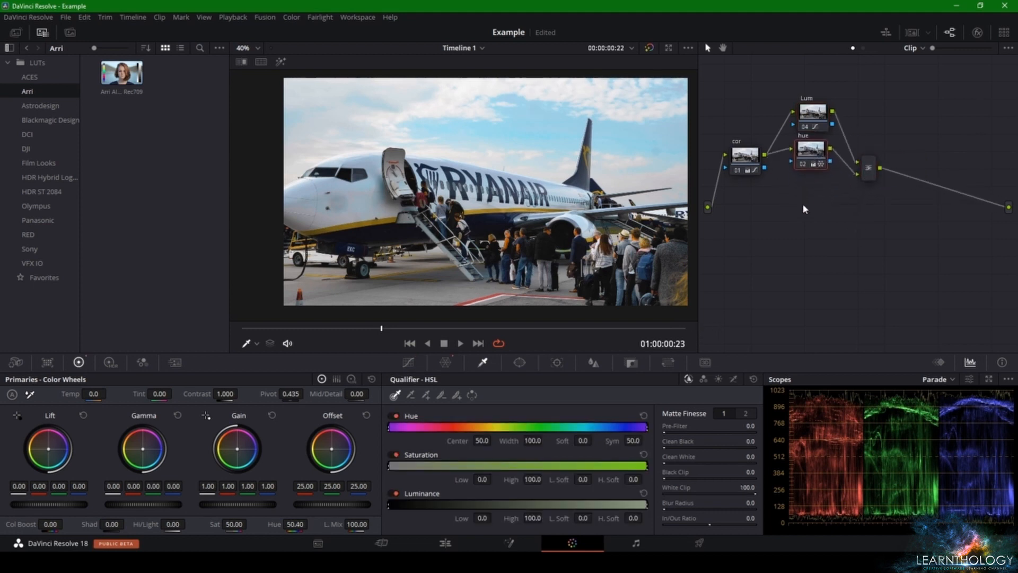
Step: Add a Corrector node beneath hue, feed it from cor, and connect it to a third Layer Mixer input
{"action": "right_click", "coordinate": [792, 195]}
{"action": "mouse_move", "coordinate": [809, 218]}
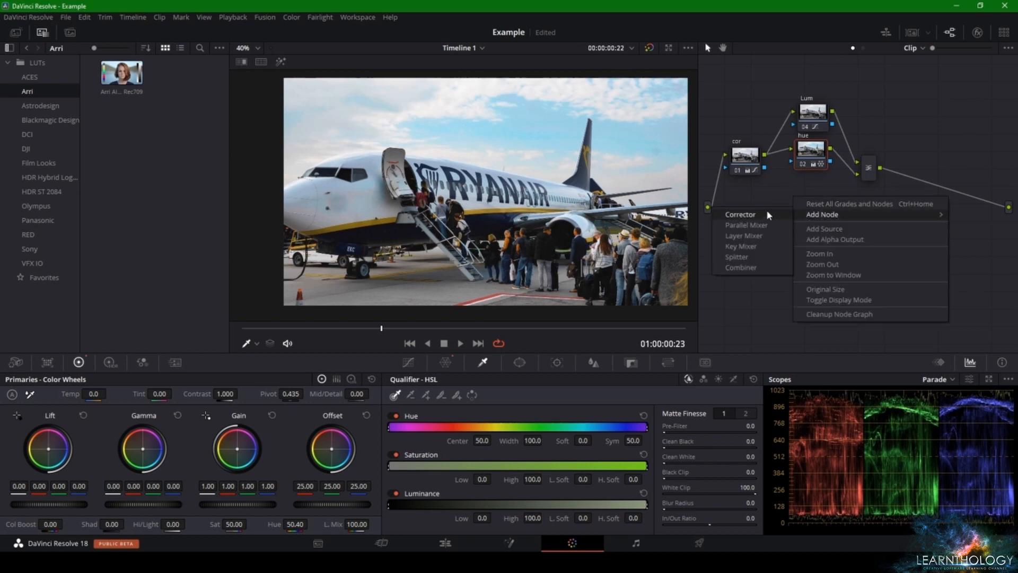
{"action": "left_click", "coordinate": [743, 215]}
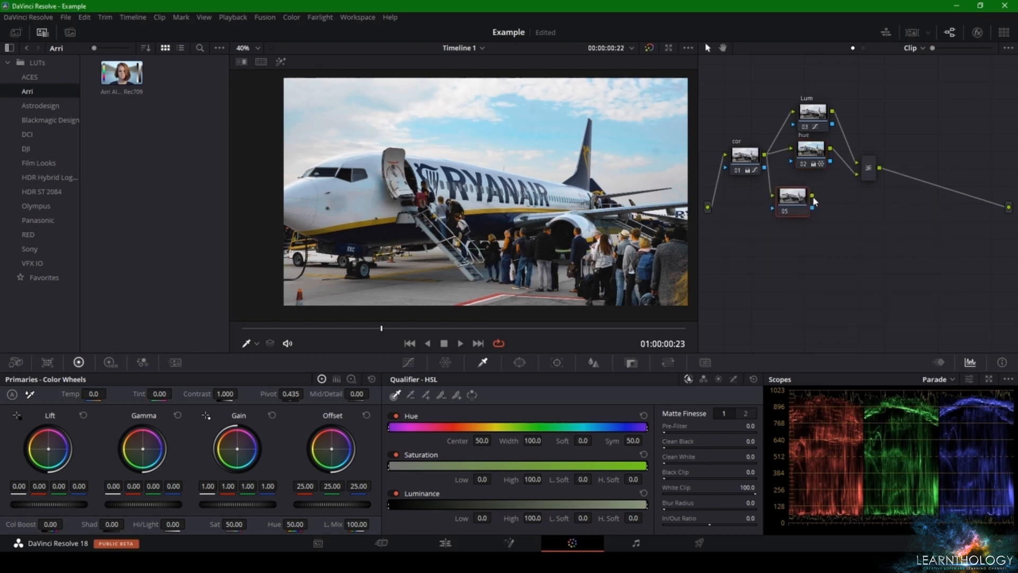
{"action": "left_click_drag", "start_coordinate": [794, 210], "coordinate": [814, 216]}
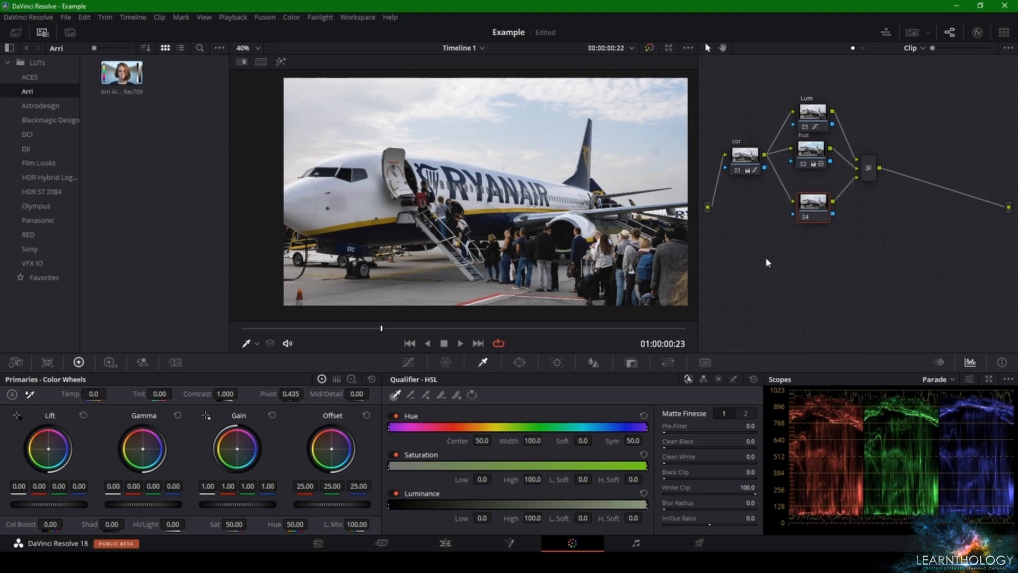
{"action": "scroll", "coordinate": [641, 196], "scroll_direction": "up", "scroll_amount": 2}
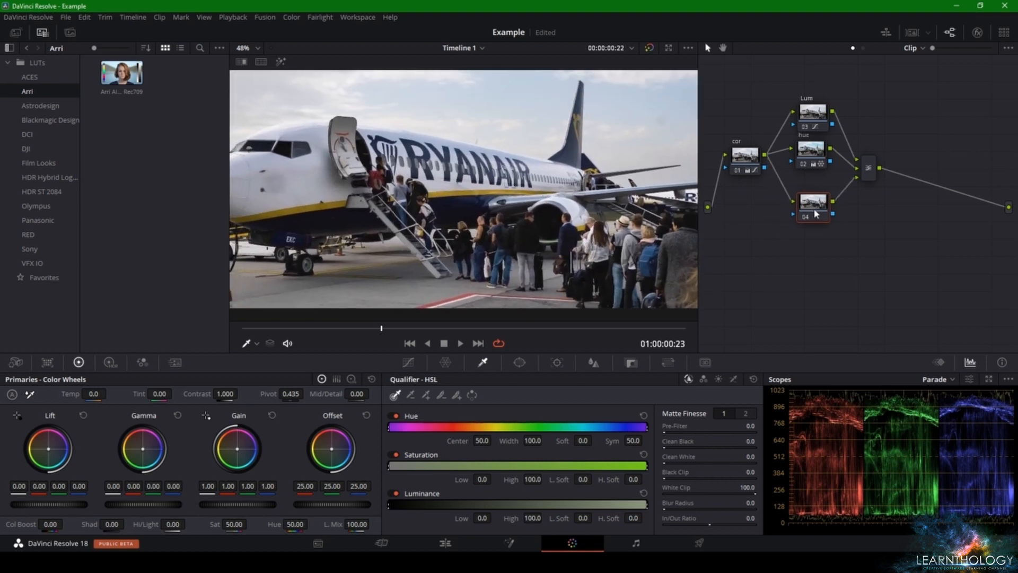
{"action": "left_click", "coordinate": [783, 187]}
{"action": "left_click_drag", "start_coordinate": [765, 156], "coordinate": [794, 201]}
Step: Sample the white fuselage near the plane's nose with the HSL Qualifier and turn on the selection Highlight
{"action": "left_click_drag", "start_coordinate": [457, 99], "coordinate": [458, 169]}
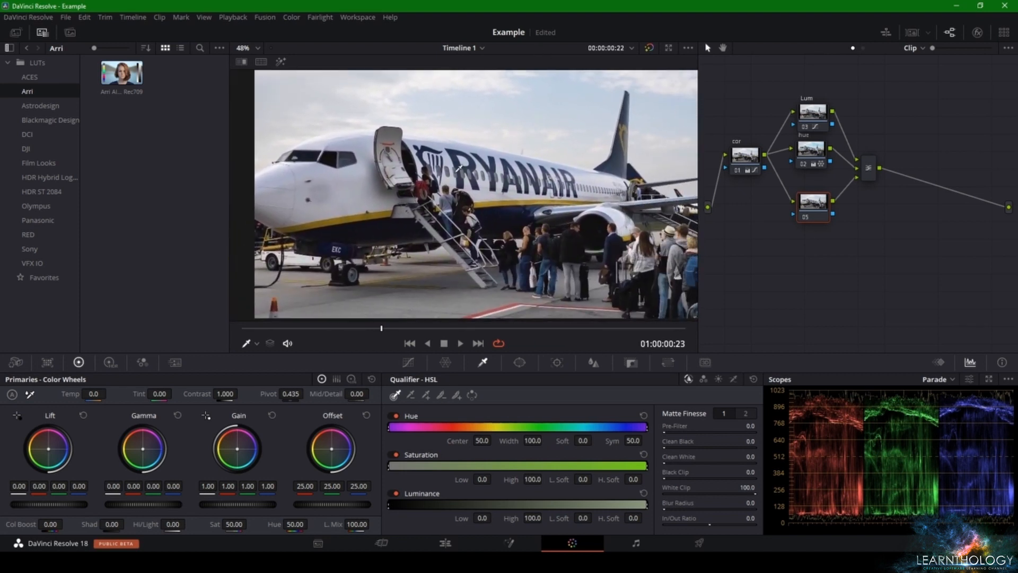
{"action": "left_click", "coordinate": [332, 187]}
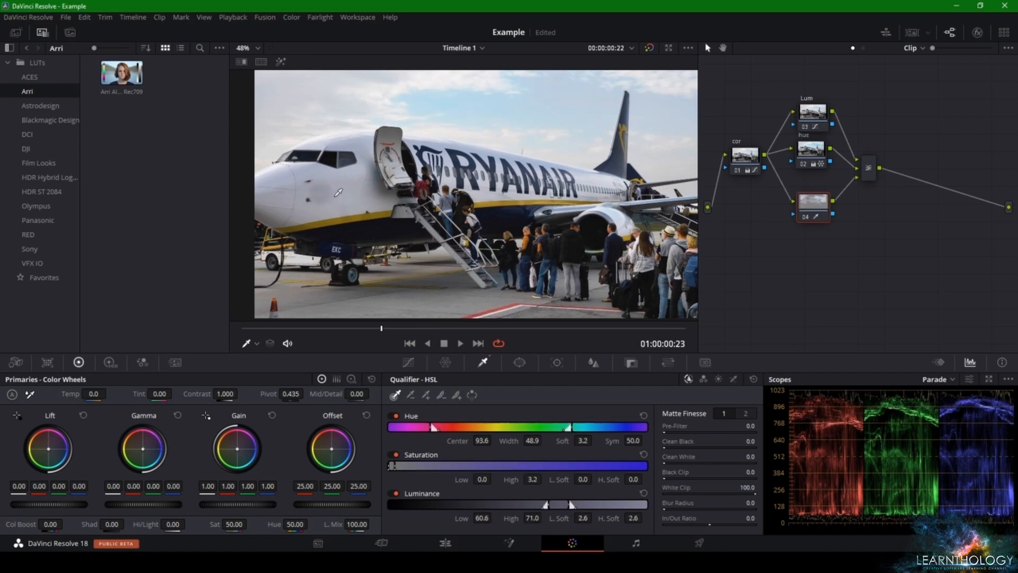
{"action": "left_click", "coordinate": [342, 193]}
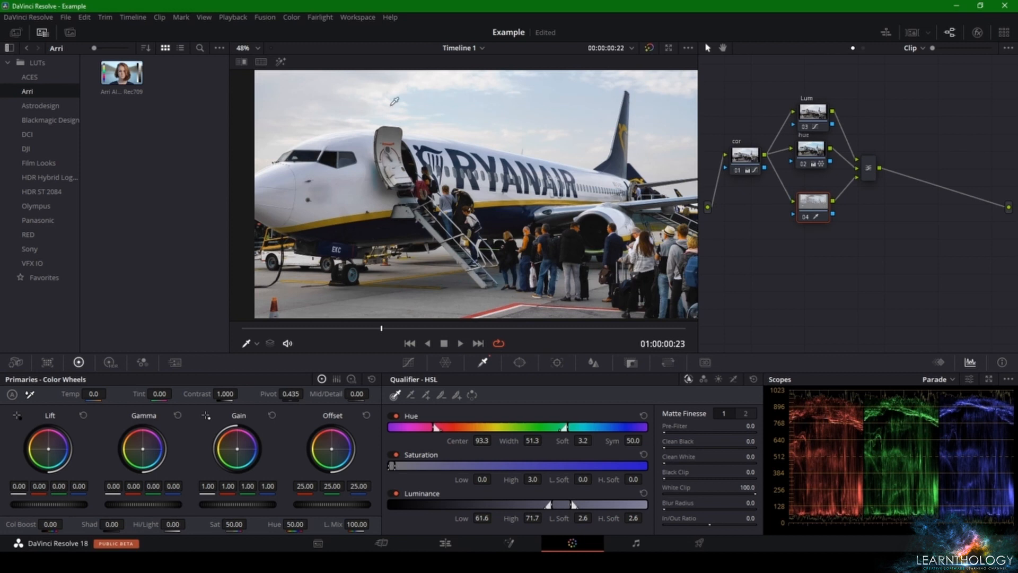
{"action": "left_click", "coordinate": [281, 62]}
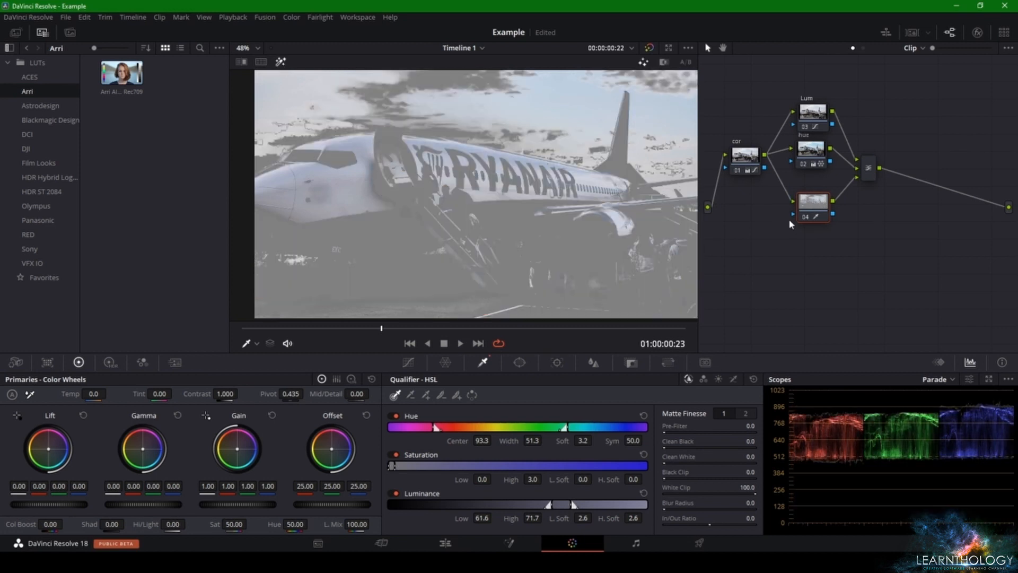
{"action": "left_click", "coordinate": [281, 61]}
{"action": "left_click", "coordinate": [281, 61]}
Step: Try sampling the plane's dark underside, its side, the passengers and several areas of sky with the Qualifier picker
{"action": "left_click", "coordinate": [506, 218]}
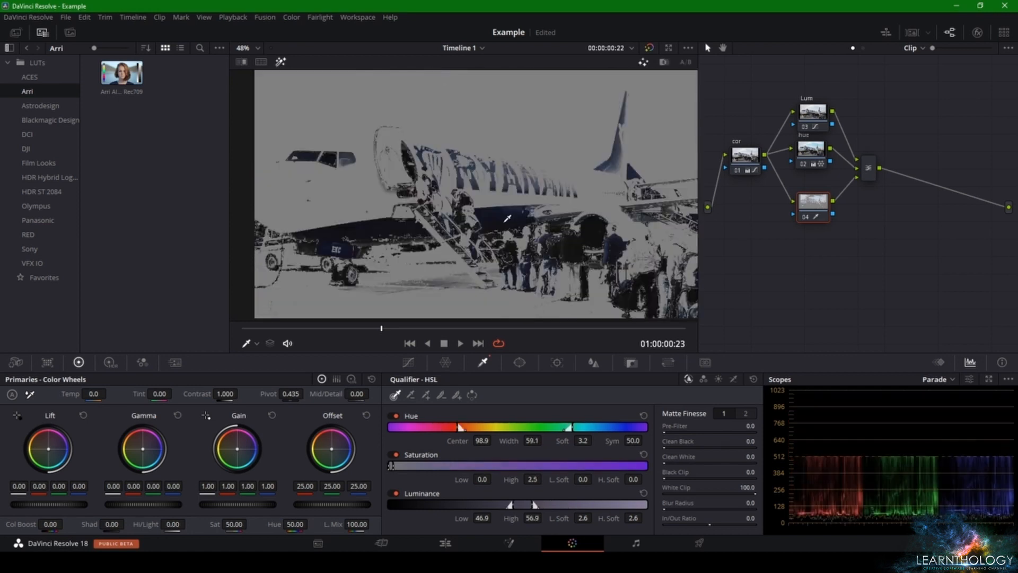
{"action": "left_click", "coordinate": [512, 180]}
{"action": "left_click", "coordinate": [573, 252]}
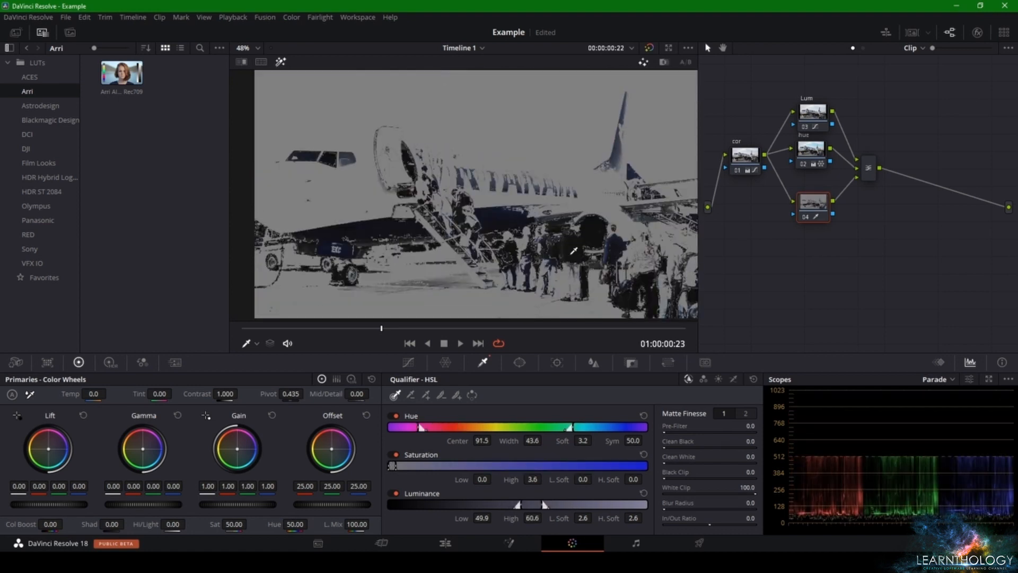
{"action": "left_click", "coordinate": [578, 114]}
{"action": "left_click", "coordinate": [675, 112]}
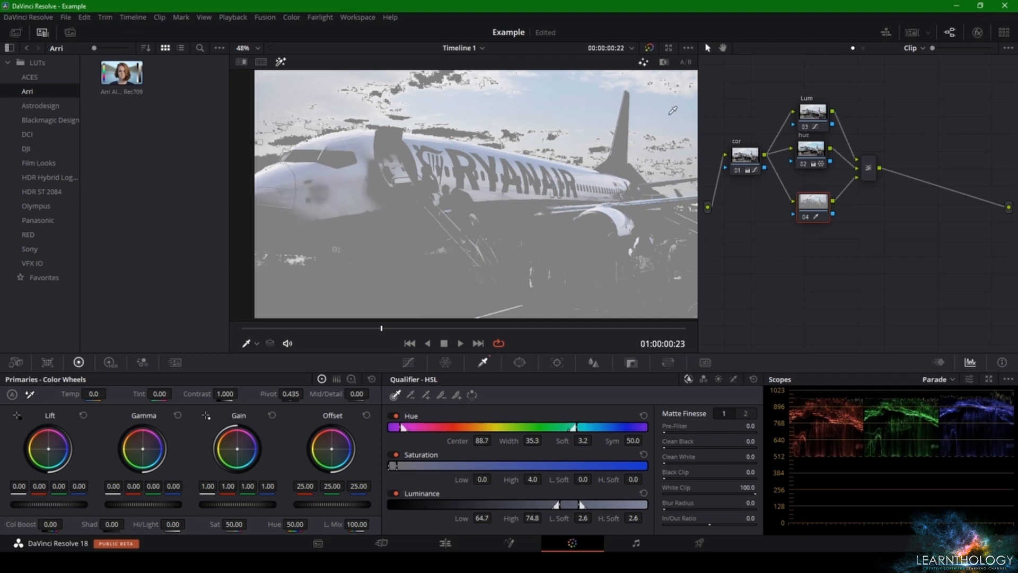
{"action": "left_click", "coordinate": [545, 83]}
{"action": "left_click", "coordinate": [350, 82]}
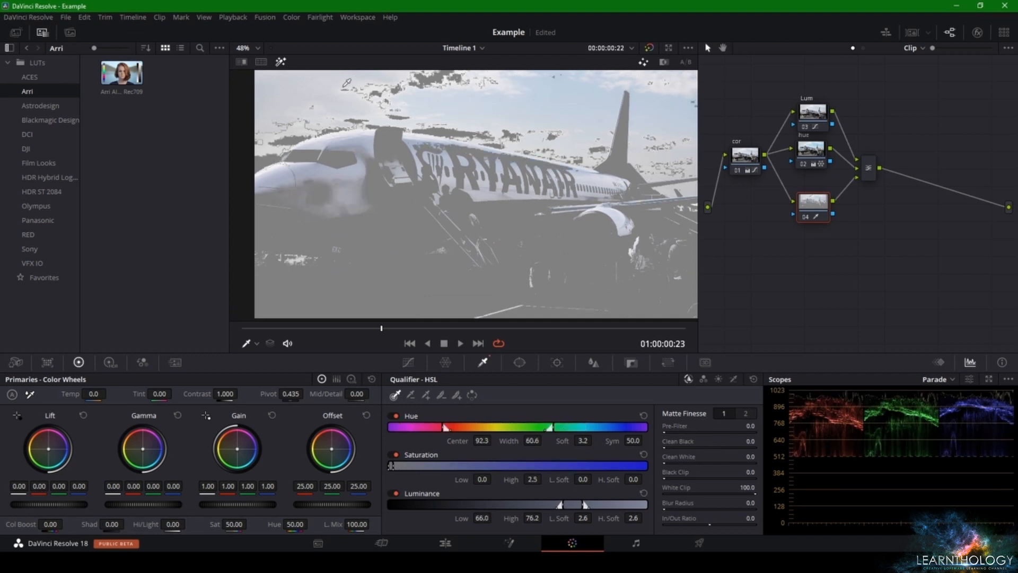
{"action": "left_click", "coordinate": [318, 91]}
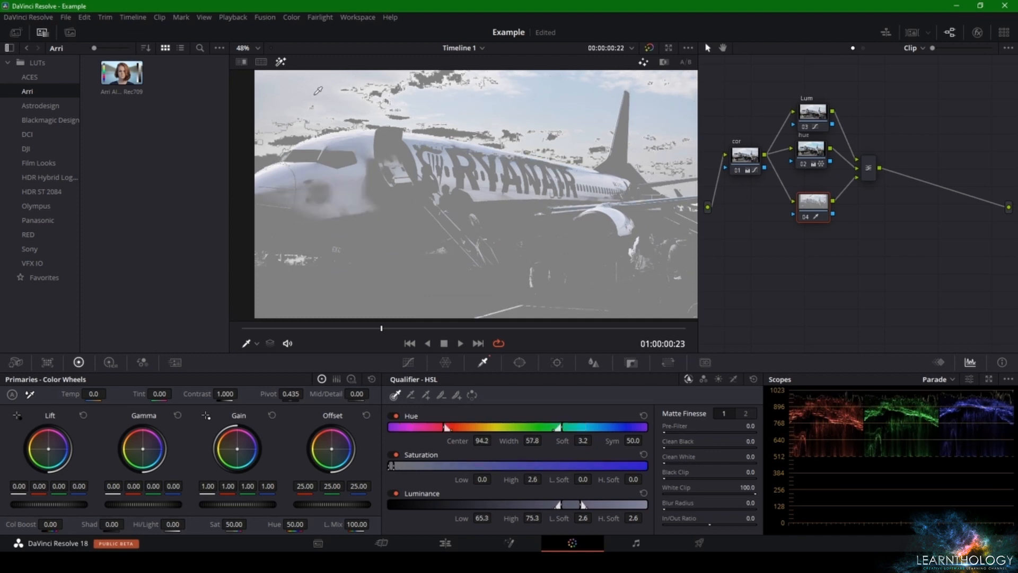
Step: Try subtracting the fuselage from the sampled sky selection, and add softness by sampling the sky
{"action": "left_click", "coordinate": [441, 395]}
{"action": "left_click", "coordinate": [410, 395]}
{"action": "left_click", "coordinate": [359, 158]}
{"action": "key", "text": "ctrl+z"}
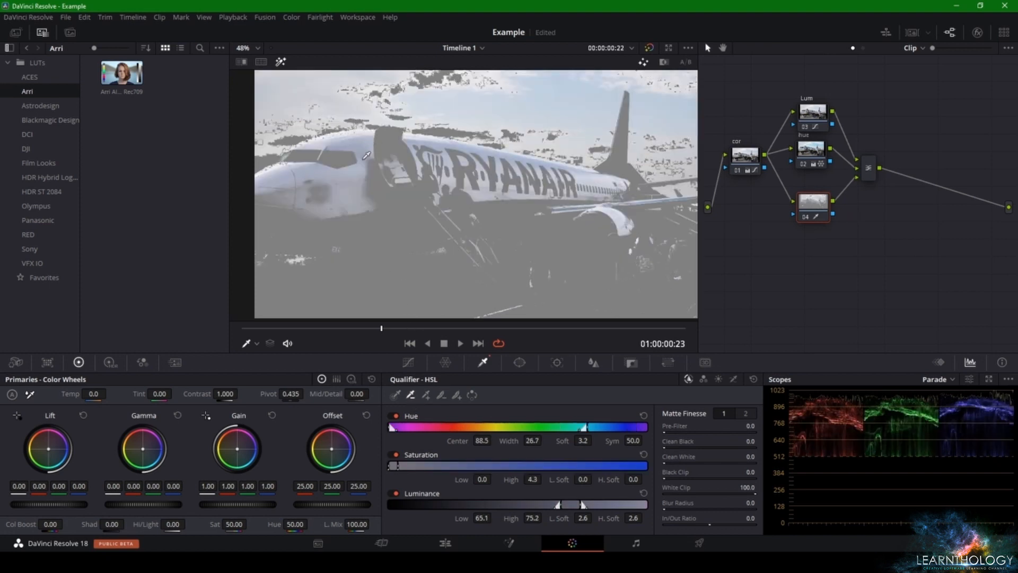
{"action": "left_click", "coordinate": [452, 165]}
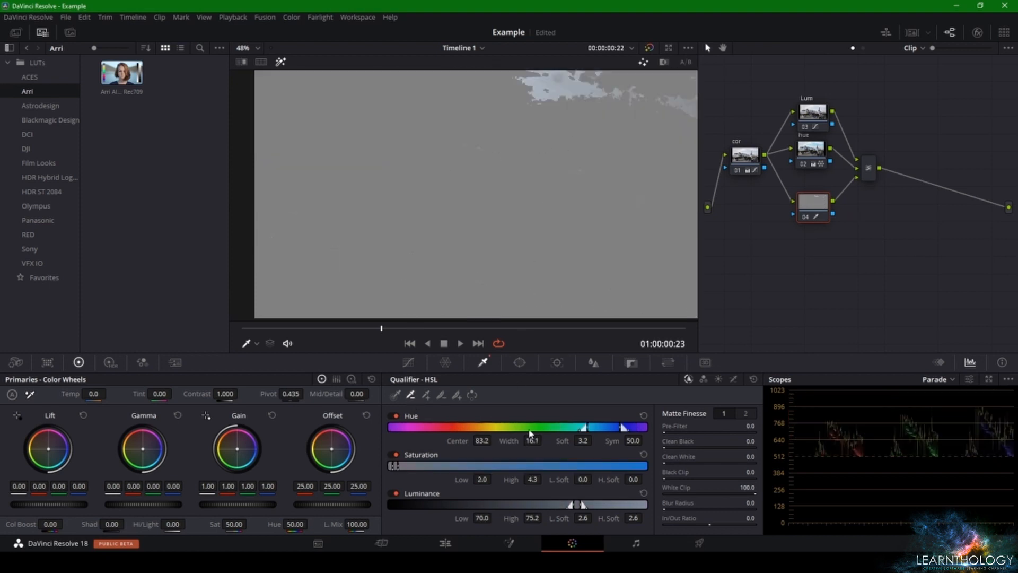
{"action": "left_click", "coordinate": [435, 85]}
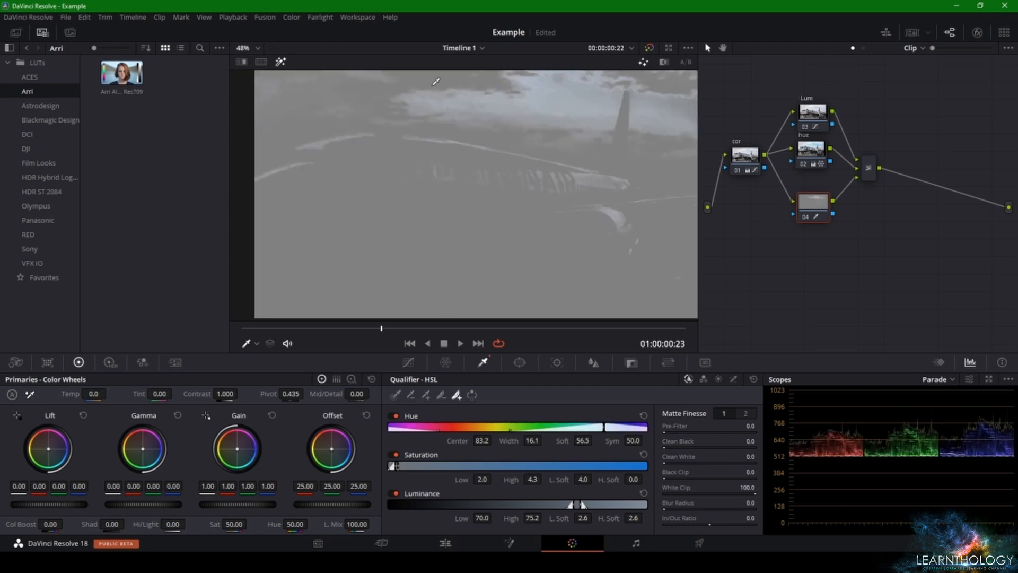
{"action": "left_click", "coordinate": [396, 80]}
Step: Try adding sky and fuselage colors to the selection, and undo all Qualifier sampling on the new node
{"action": "left_click", "coordinate": [426, 395]}
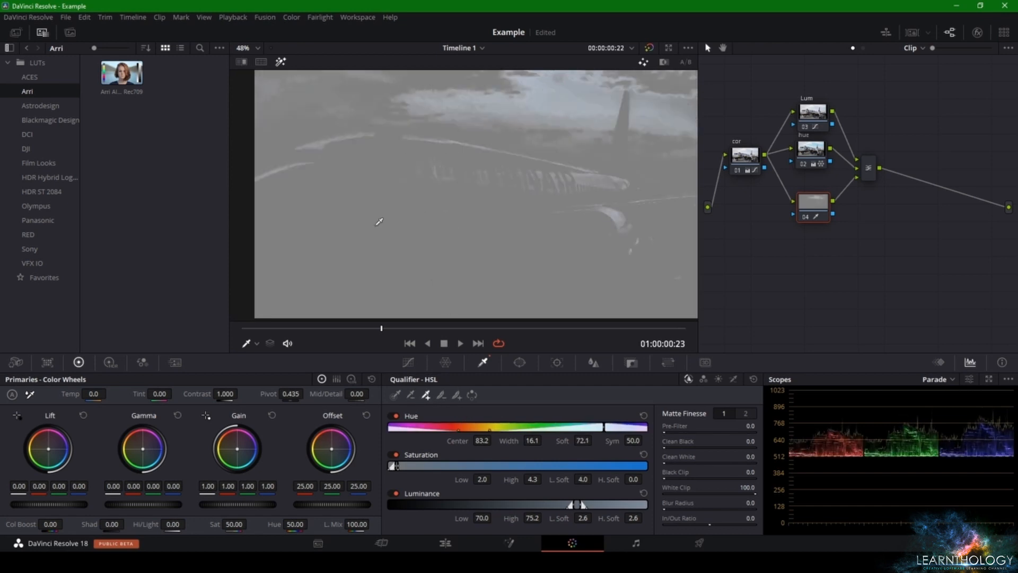
{"action": "left_click", "coordinate": [328, 88]}
{"action": "left_click_drag", "start_coordinate": [315, 86], "coordinate": [387, 191]}
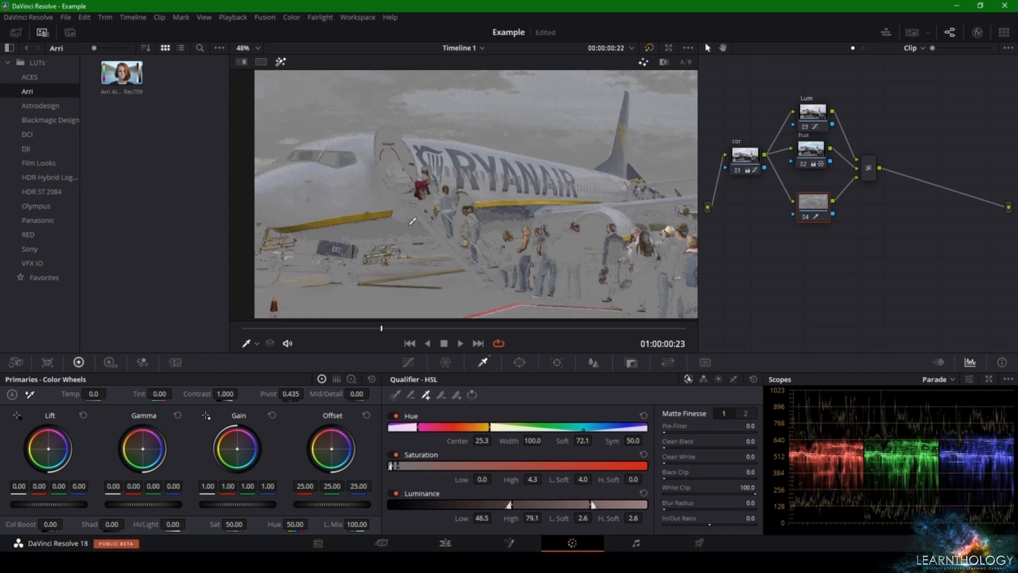
{"action": "key", "text": "ctrl+z"}
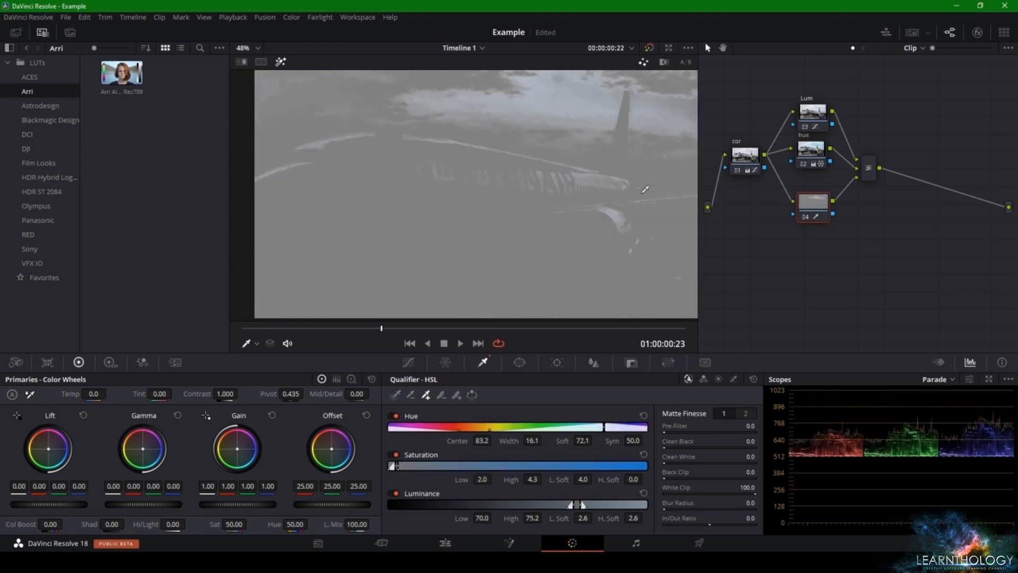
{"action": "left_click", "coordinate": [611, 178]}
{"action": "key", "text": "ctrl+z"}
{"action": "key", "text": "ctrl+z"}
{"action": "key", "text": "ctrl+z"}
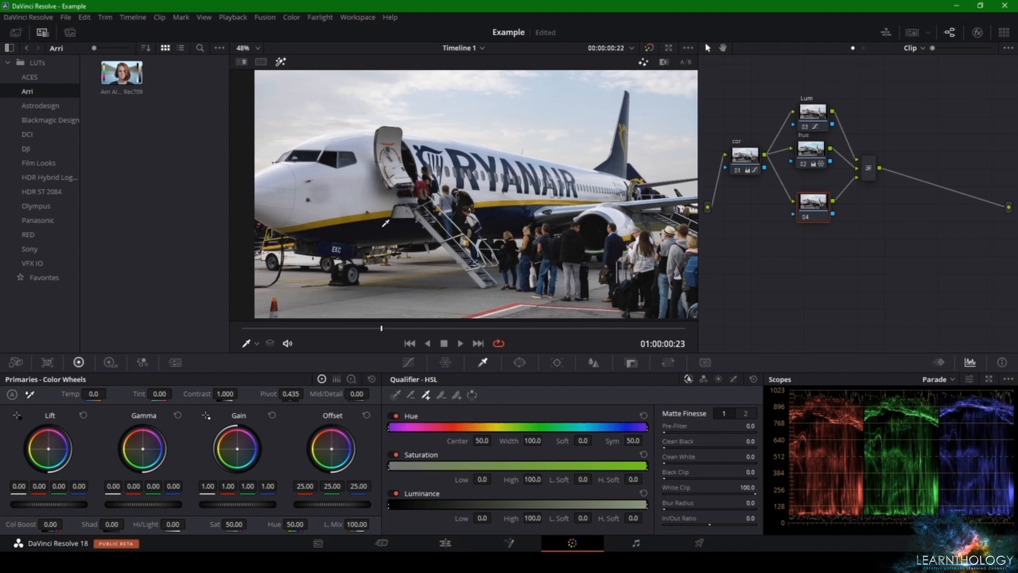
Step: Try sampling the dark blue underside of the plane, and subtract softness from the selection at the passengers
{"action": "left_click_drag", "start_coordinate": [818, 216], "coordinate": [816, 221]}
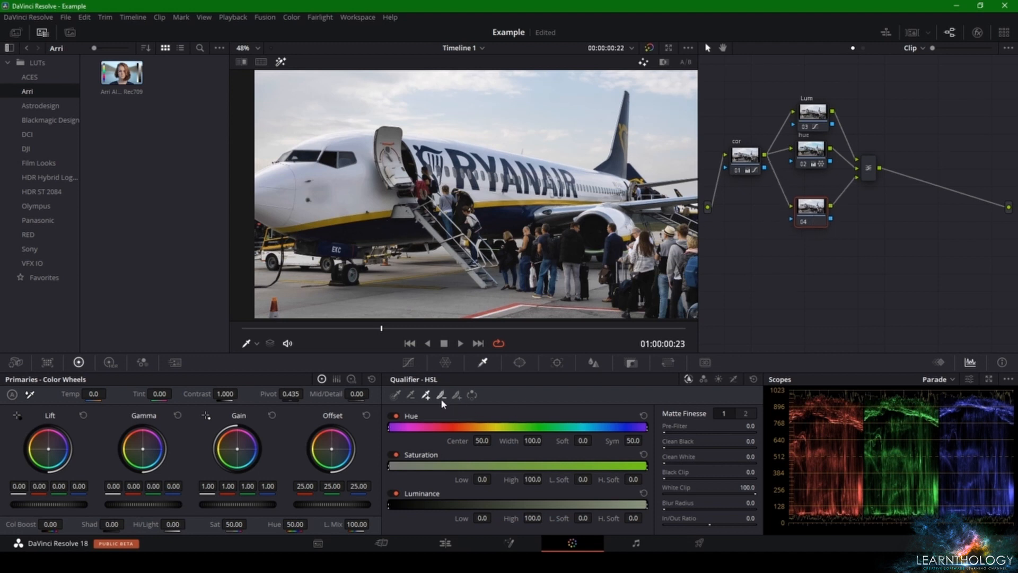
{"action": "left_click", "coordinate": [395, 394]}
{"action": "left_click", "coordinate": [402, 231]}
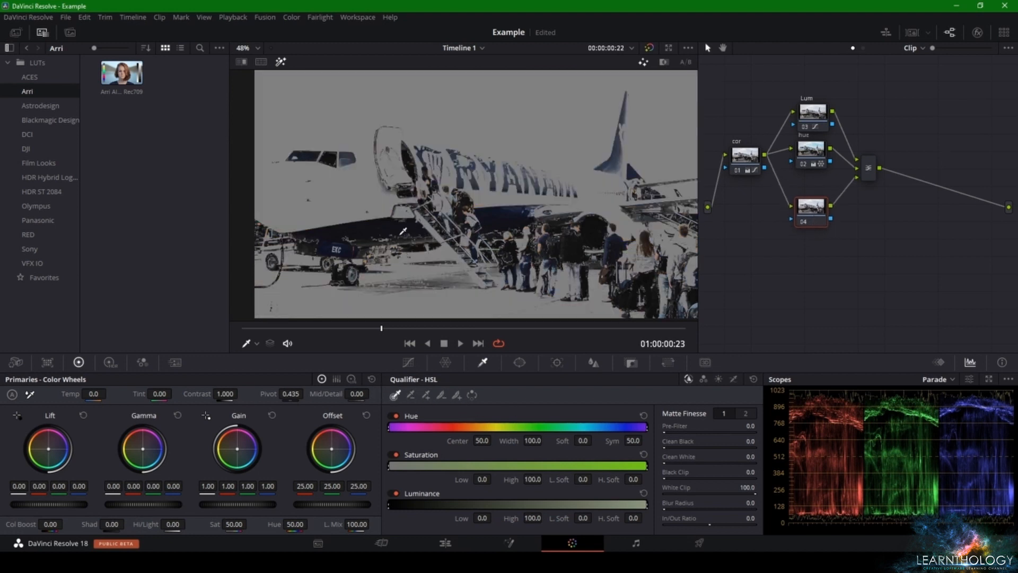
{"action": "left_click", "coordinate": [455, 397]}
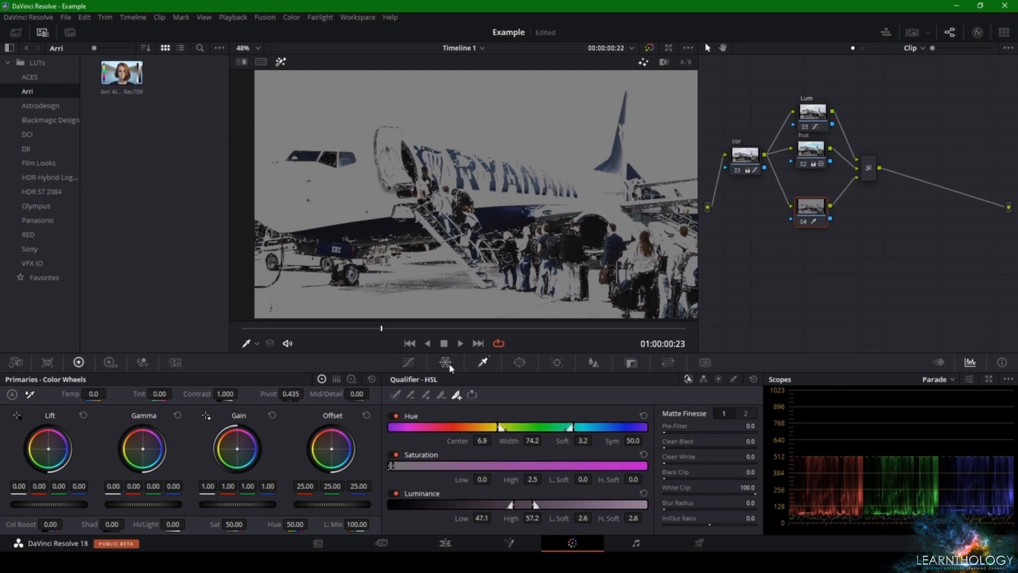
{"action": "left_click", "coordinate": [440, 395]}
{"action": "left_click", "coordinate": [549, 260]}
Step: Try subtracting the passengers' dark clothing from the selection, and add the plane's underside and engine area
{"action": "left_click", "coordinate": [411, 395]}
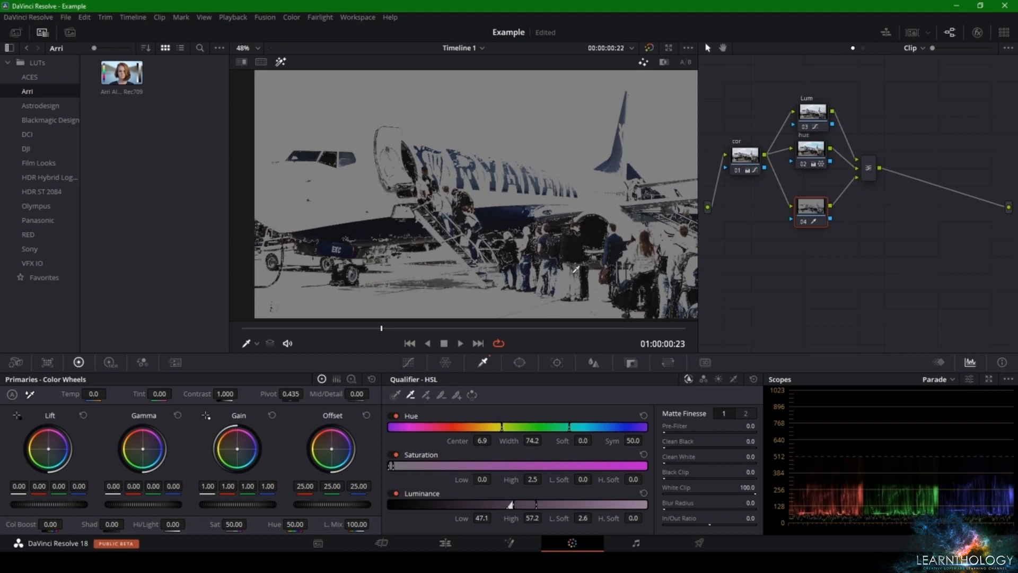
{"action": "left_click", "coordinate": [574, 249]}
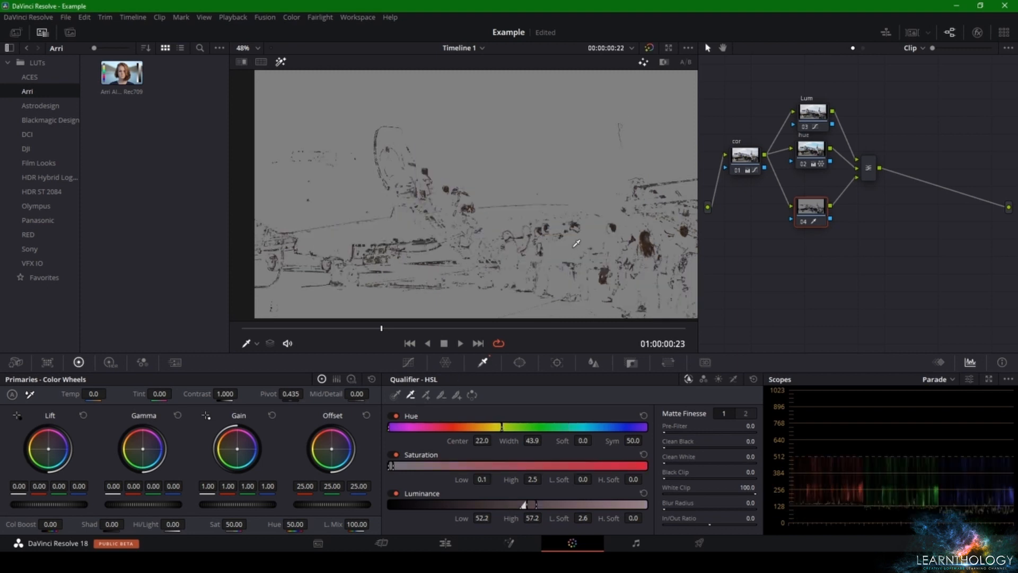
{"action": "left_click", "coordinate": [426, 395]}
{"action": "left_click", "coordinate": [396, 218]}
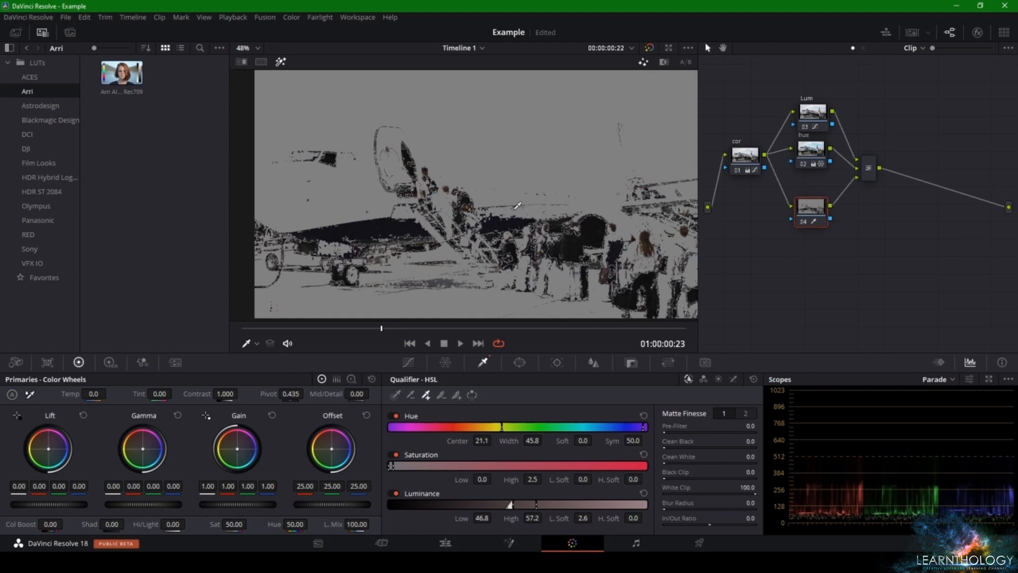
{"action": "left_click_drag", "start_coordinate": [517, 206], "coordinate": [590, 215]}
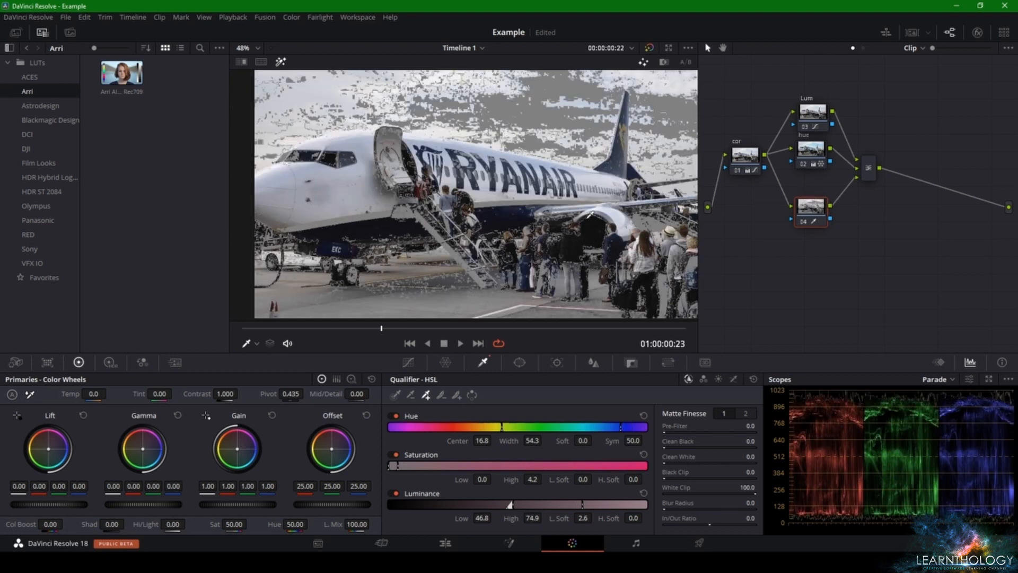
Step: Undo the Qualifier samples on the new node along with its small move in the graph
{"action": "key", "text": "ctrl+z"}
{"action": "key", "text": "ctrl+z"}
{"action": "key", "text": "ctrl+z"}
{"action": "key", "text": "ctrl+z"}
{"action": "key", "text": "ctrl+z"}
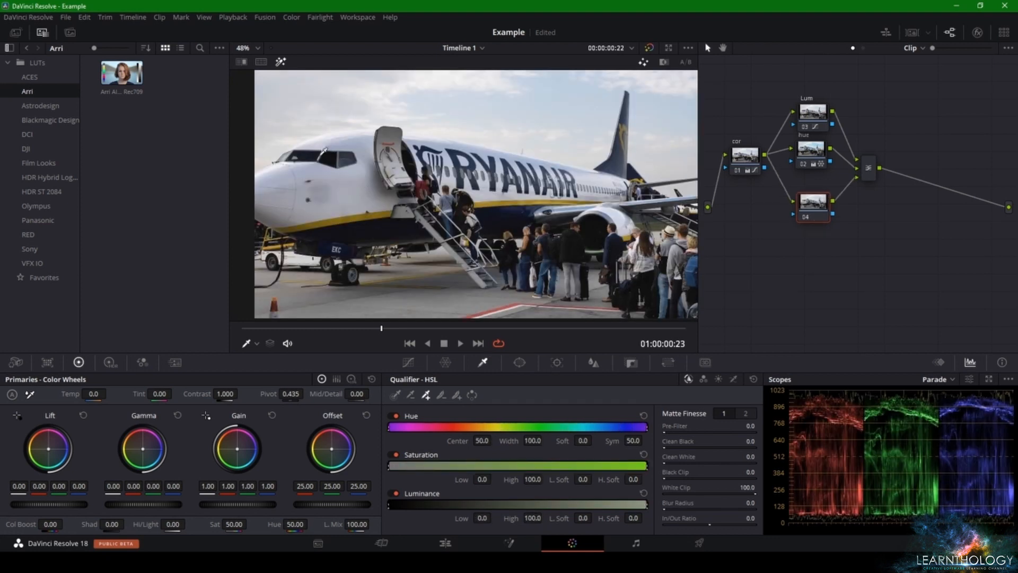
Step: Sample the ground beneath the plane with the Qualifier picker, inspect the highlighted selection, and open the Color Warper
{"action": "left_click", "coordinate": [395, 394]}
{"action": "left_click", "coordinate": [403, 274]}
{"action": "scroll", "coordinate": [404, 273], "scroll_direction": "up", "scroll_amount": 5}
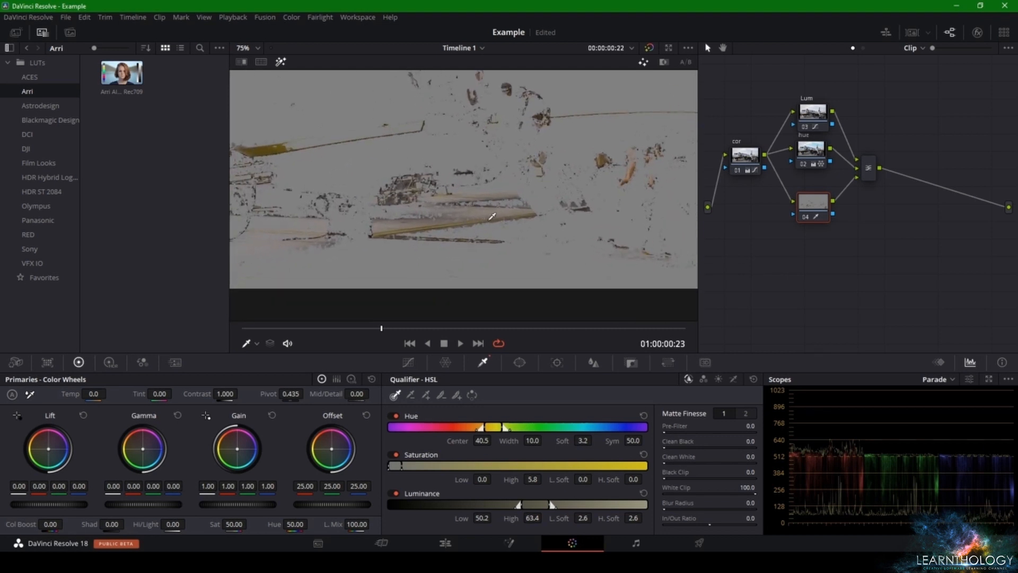
{"action": "scroll", "coordinate": [478, 237], "scroll_direction": "up", "scroll_amount": 2}
{"action": "scroll", "coordinate": [450, 238], "scroll_direction": "down", "scroll_amount": 6}
{"action": "left_click", "coordinate": [445, 362]}
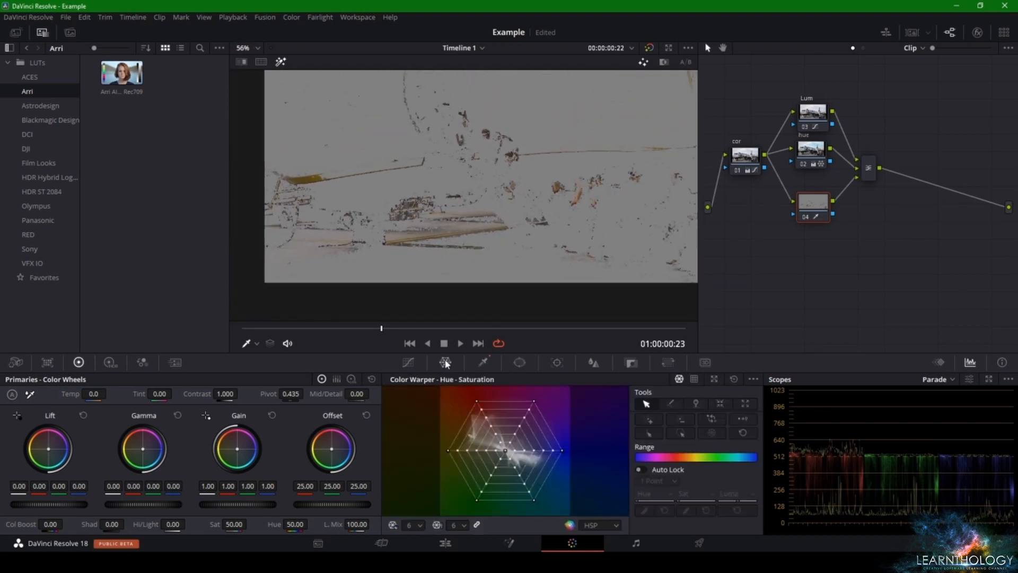
Step: Try warping the Color Warper's center point toward blue-violet at about Hue 0.33 and Sat 1.08, and turn off the selection highlight
{"action": "left_click_drag", "start_coordinate": [504, 453], "coordinate": [561, 451]}
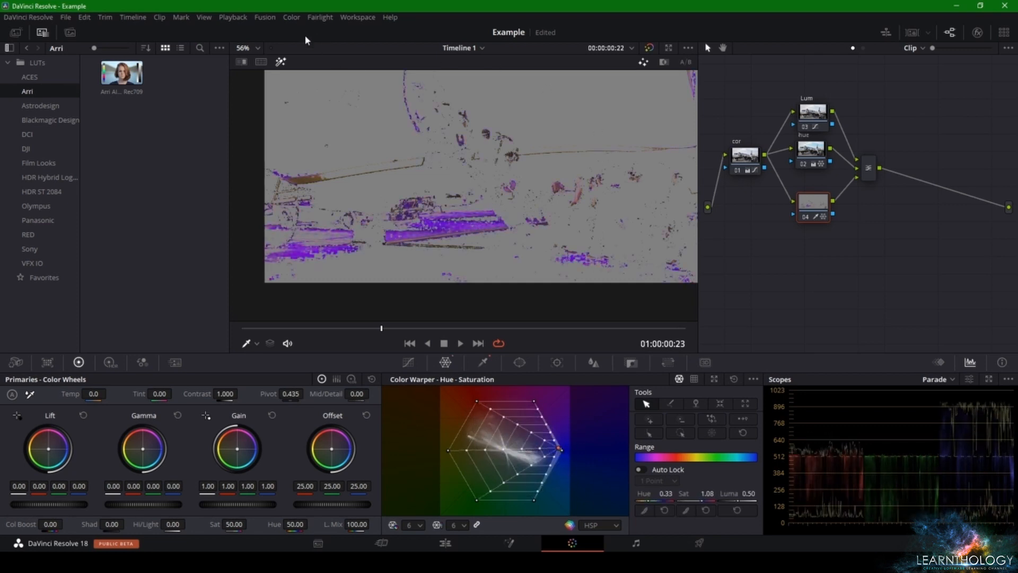
{"action": "left_click", "coordinate": [282, 62]}
{"action": "scroll", "coordinate": [335, 127], "scroll_direction": "up", "scroll_amount": 1}
{"action": "scroll", "coordinate": [438, 200], "scroll_direction": "down", "scroll_amount": 4}
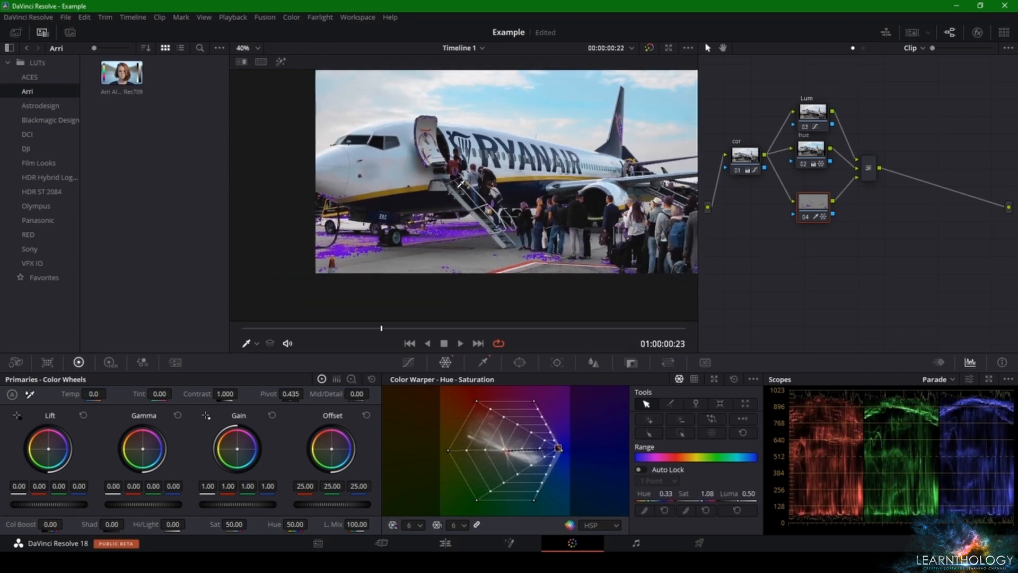
{"action": "scroll", "coordinate": [438, 200], "scroll_direction": "up", "scroll_amount": 2}
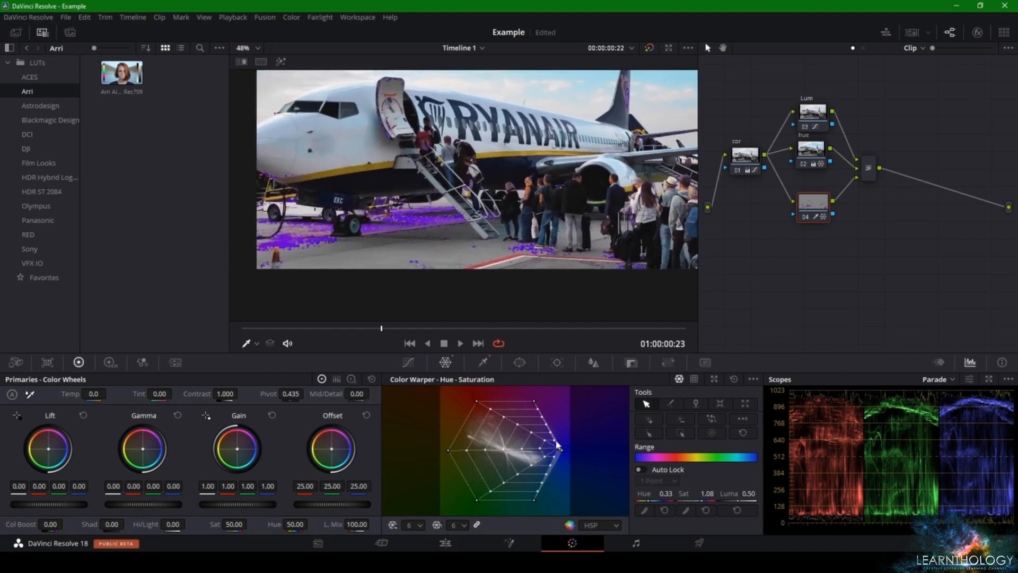
Step: Try moving the warped point back near the grid's center and pulling the surrounding Color Warper points inward
{"action": "left_click_drag", "start_coordinate": [558, 450], "coordinate": [505, 456]}
{"action": "left_click", "coordinate": [720, 403]}
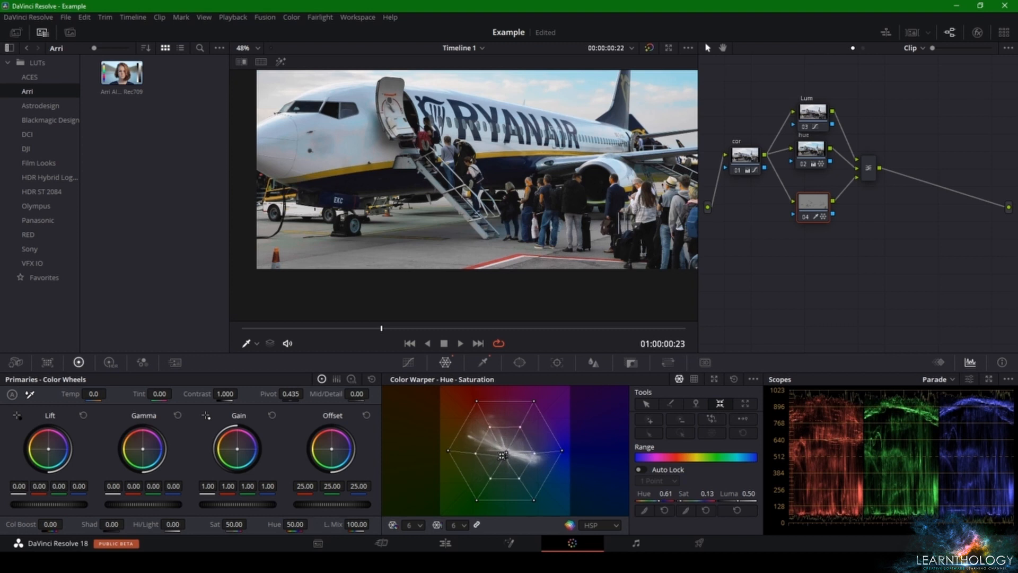
{"action": "left_click_drag", "start_coordinate": [538, 451], "coordinate": [546, 451]}
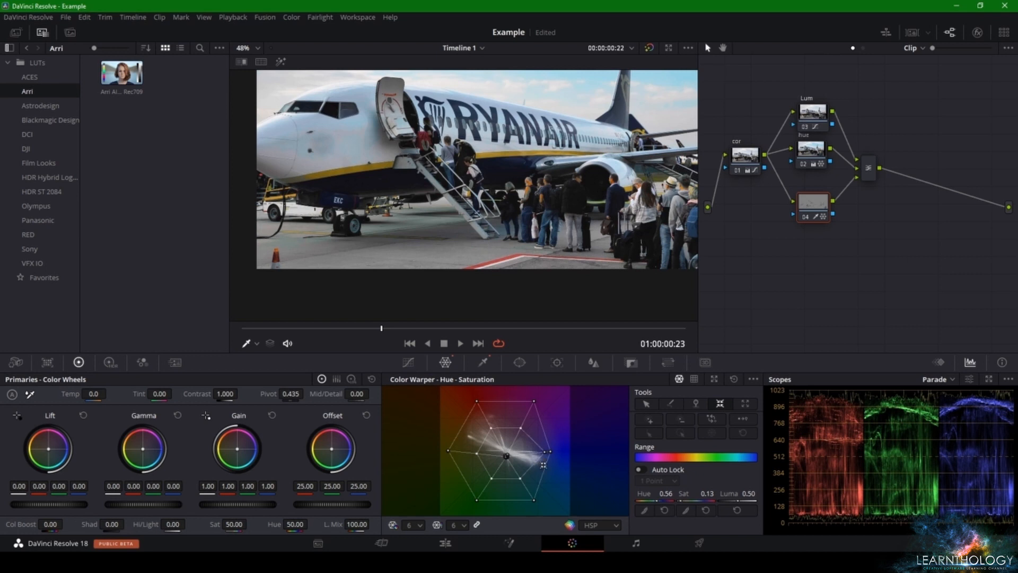
Step: Undo the last point pulls and reset the Color Warper grid
{"action": "key", "text": "ctrl+z"}
{"action": "key", "text": "ctrl+z"}
{"action": "key", "text": "ctrl+z"}
{"action": "key", "text": "ctrl+z"}
{"action": "key", "text": "ctrl+z"}
{"action": "key", "text": "ctrl+z"}
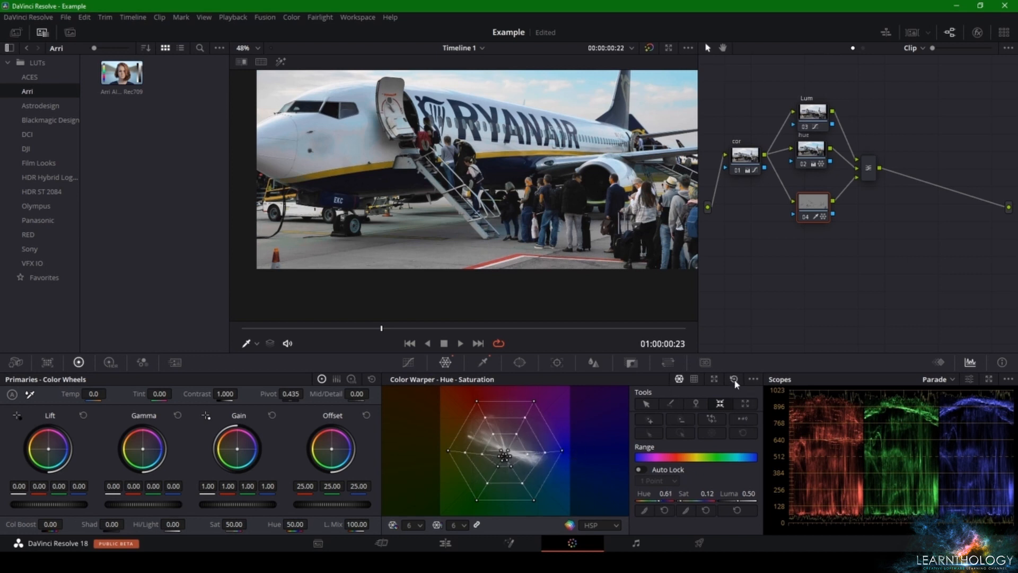
{"action": "left_click", "coordinate": [733, 379]}
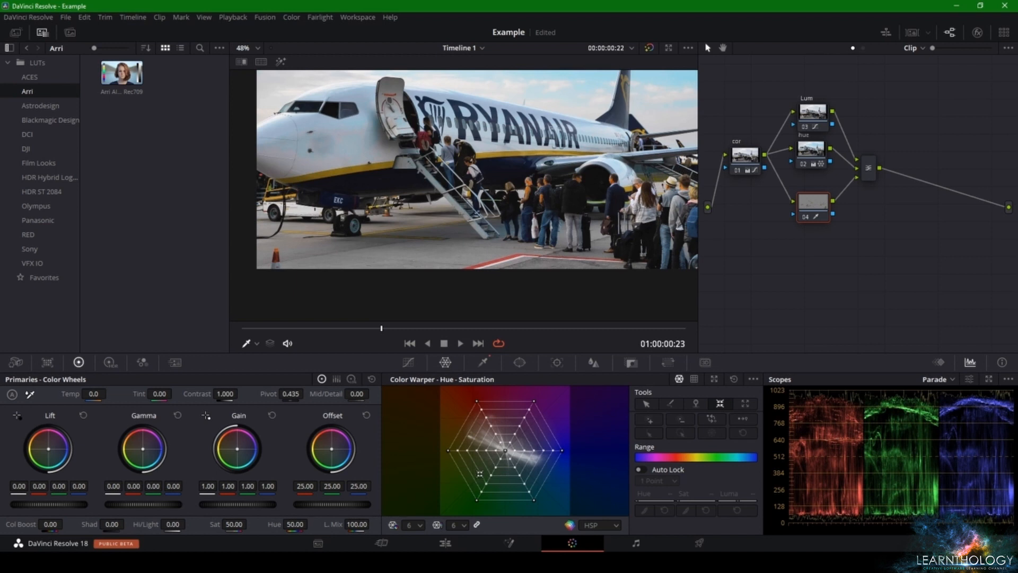
Step: Pull the Color Warper's grid points together in the red-orange area to warm the selected ground tones
{"action": "left_click_drag", "start_coordinate": [477, 434], "coordinate": [477, 417]}
{"action": "left_click", "coordinate": [469, 439]}
{"action": "left_click", "coordinate": [477, 430]}
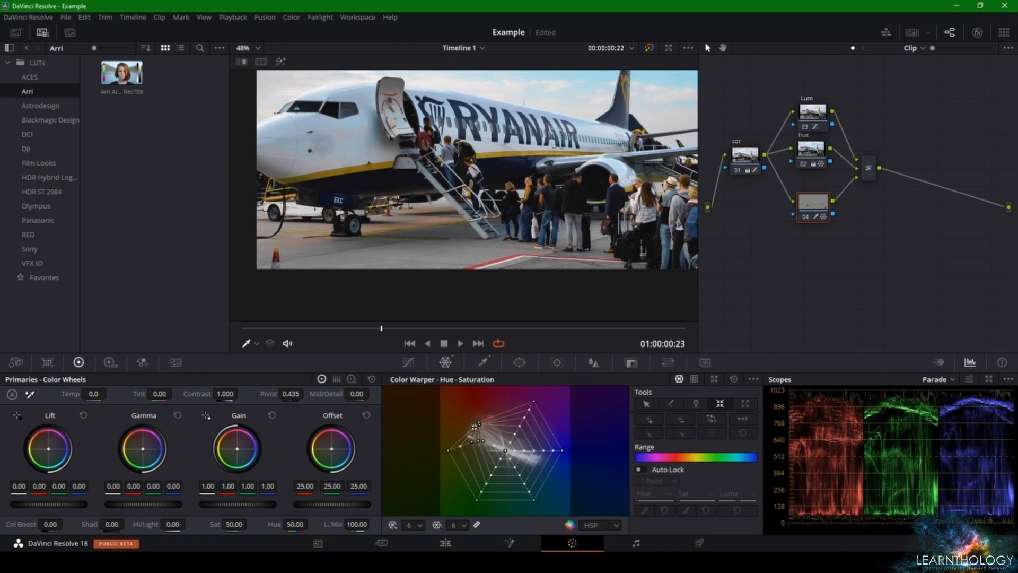
Step: Try pulling the remaining orange grid points closer into the same cluster
{"action": "left_click", "coordinate": [477, 441]}
{"action": "left_click", "coordinate": [463, 441]}
{"action": "left_click_drag", "start_coordinate": [462, 441], "coordinate": [473, 426]}
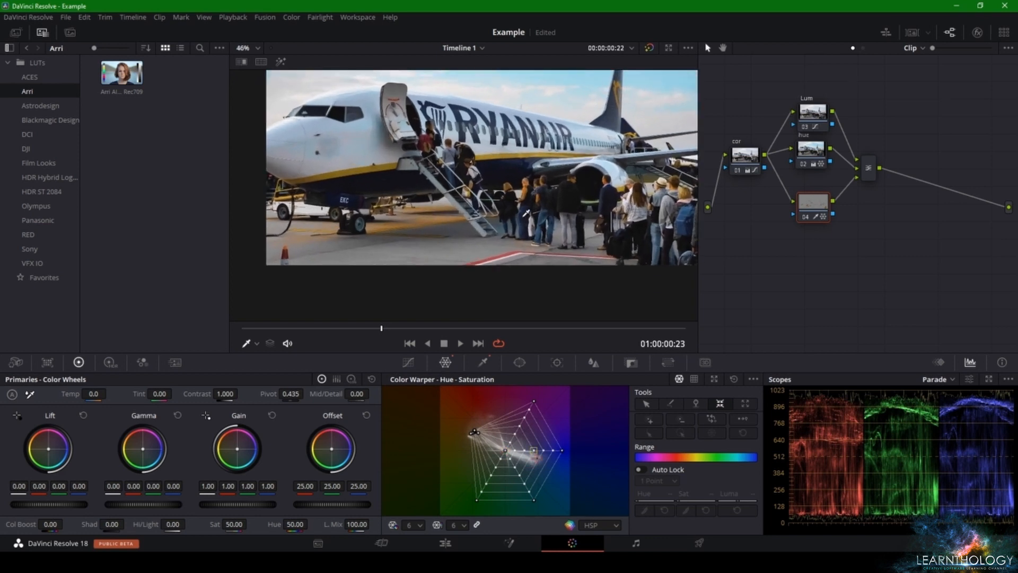
Step: Undo the extra pulls on the orange Color Warper points
{"action": "key", "text": "ctrl+z"}
{"action": "key", "text": "ctrl+z"}
{"action": "key", "text": "ctrl+z"}
{"action": "key", "text": "ctrl+z"}
{"action": "key", "text": "ctrl+z"}
{"action": "key", "text": "ctrl+z"}
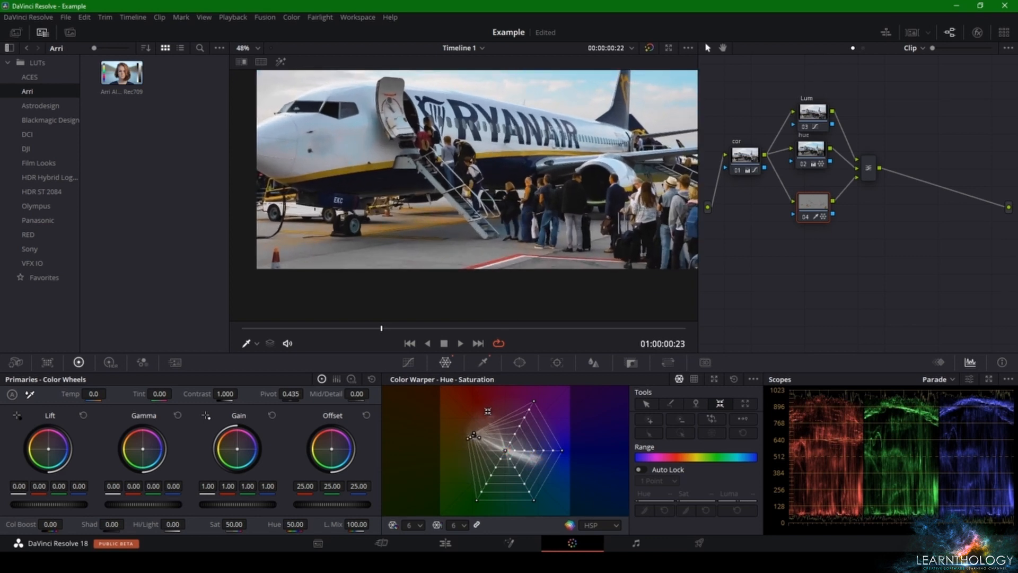
{"action": "key", "text": "ctrl+z"}
{"action": "key", "text": "ctrl+z"}
{"action": "key", "text": "ctrl+z"}
{"action": "key", "text": "ctrl+z"}
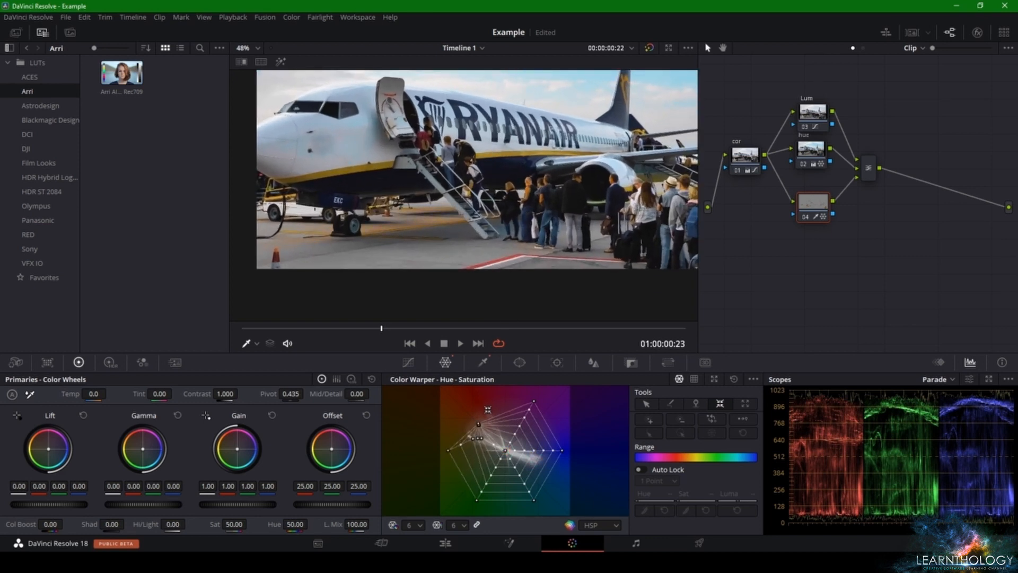
Step: Compare the plane image with and without the color grades, and inspect the full frame
{"action": "left_click", "coordinate": [649, 48]}
{"action": "left_click", "coordinate": [649, 48]}
{"action": "left_click_drag", "start_coordinate": [493, 163], "coordinate": [518, 225]}
{"action": "scroll", "coordinate": [518, 225], "scroll_direction": "up", "scroll_amount": 3}
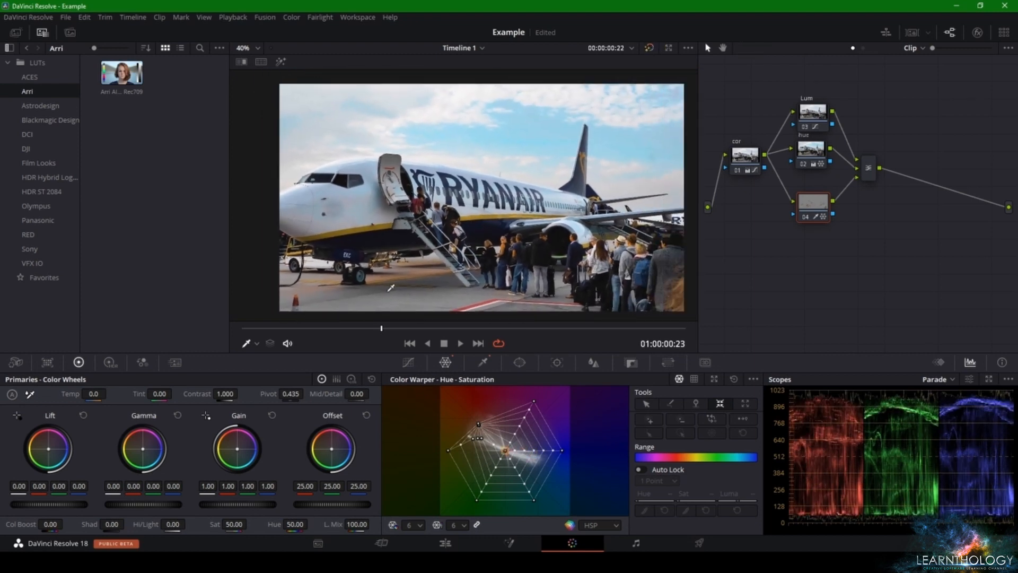
{"action": "mouse_move", "coordinate": [380, 292]}
{"action": "left_mouse_down"}
{"action": "mouse_move", "coordinate": [405, 211]}
{"action": "mouse_move", "coordinate": [387, 283]}
{"action": "left_mouse_up"}
{"action": "scroll", "coordinate": [534, 188], "scroll_direction": "down", "scroll_amount": 2}
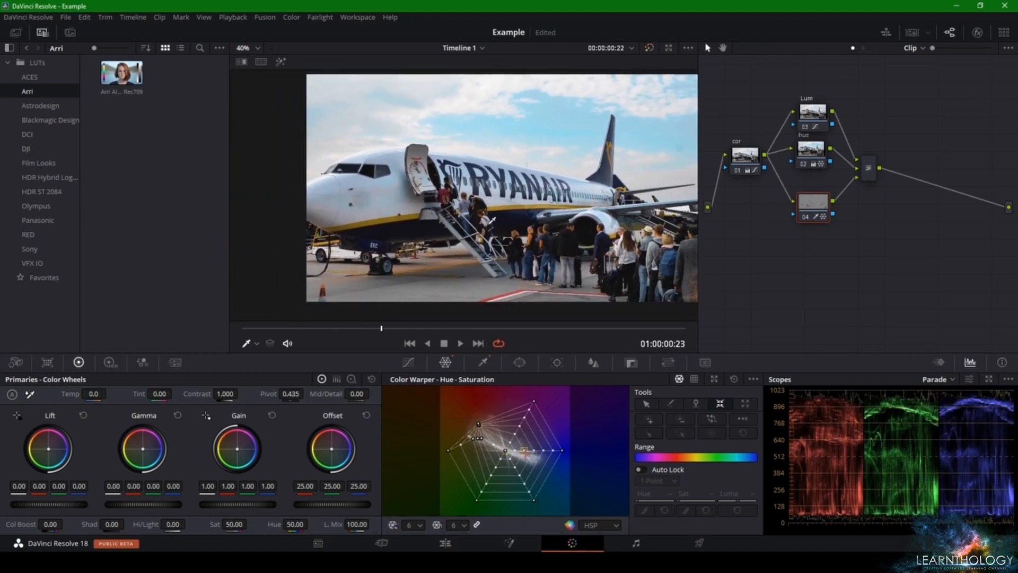
{"action": "left_click_drag", "start_coordinate": [535, 187], "coordinate": [521, 206]}
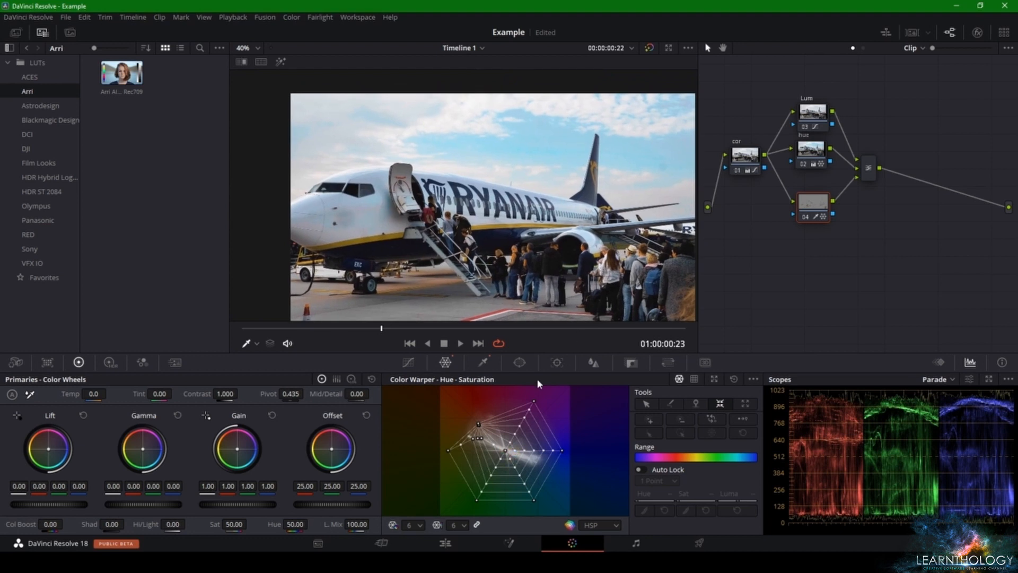
Step: Move node 04 down slightly, and try a new corrector node below it, fed from cor into the Layer Mixer
{"action": "left_click_drag", "start_coordinate": [816, 209], "coordinate": [815, 219]}
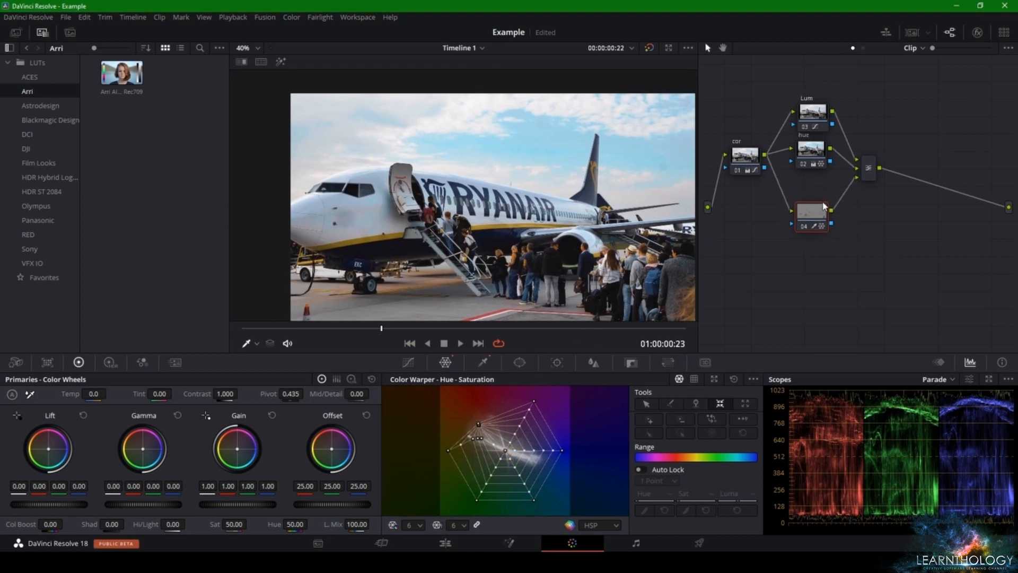
{"action": "left_click", "coordinate": [866, 175]}
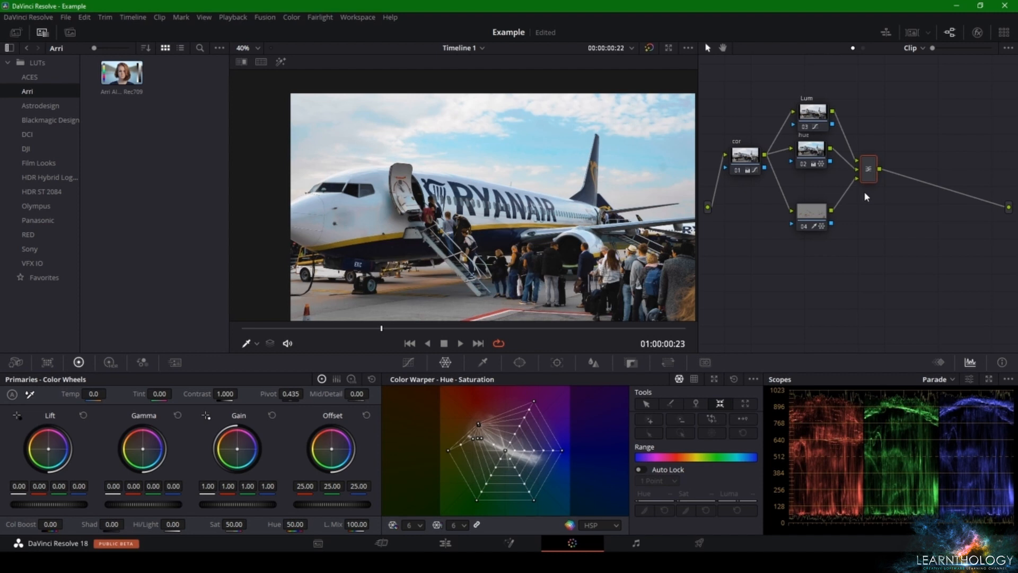
{"action": "right_click", "coordinate": [786, 277]}
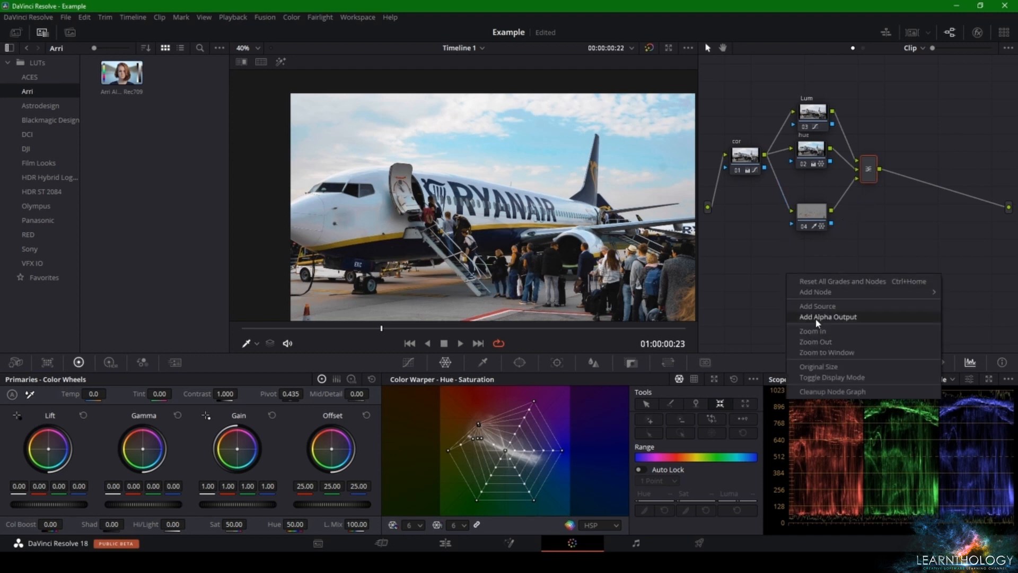
{"action": "mouse_move", "coordinate": [837, 298]}
{"action": "left_click", "coordinate": [772, 291]}
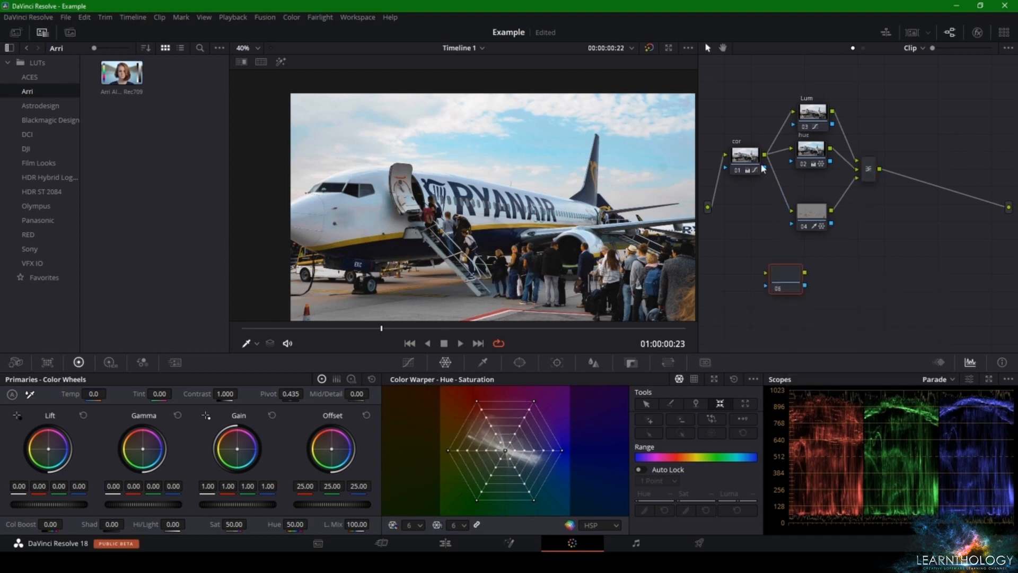
{"action": "left_click_drag", "start_coordinate": [764, 155], "coordinate": [866, 185]}
{"action": "left_click_drag", "start_coordinate": [789, 284], "coordinate": [813, 285]}
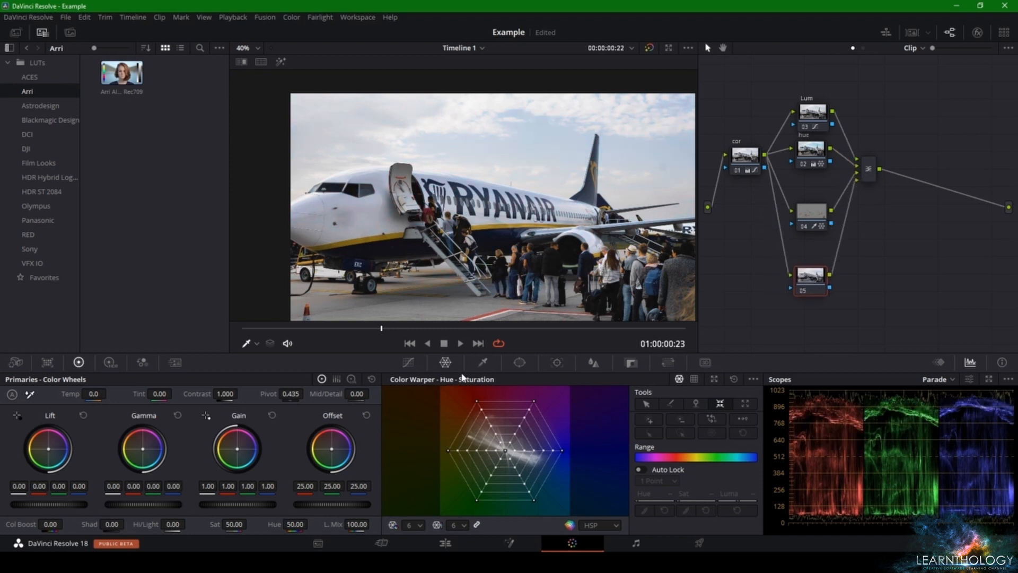
Step: Open the Qualifier, delete the extra corrector node below node 04, and adjust the positions of the Lum and hue nodes
{"action": "left_click", "coordinate": [482, 362]}
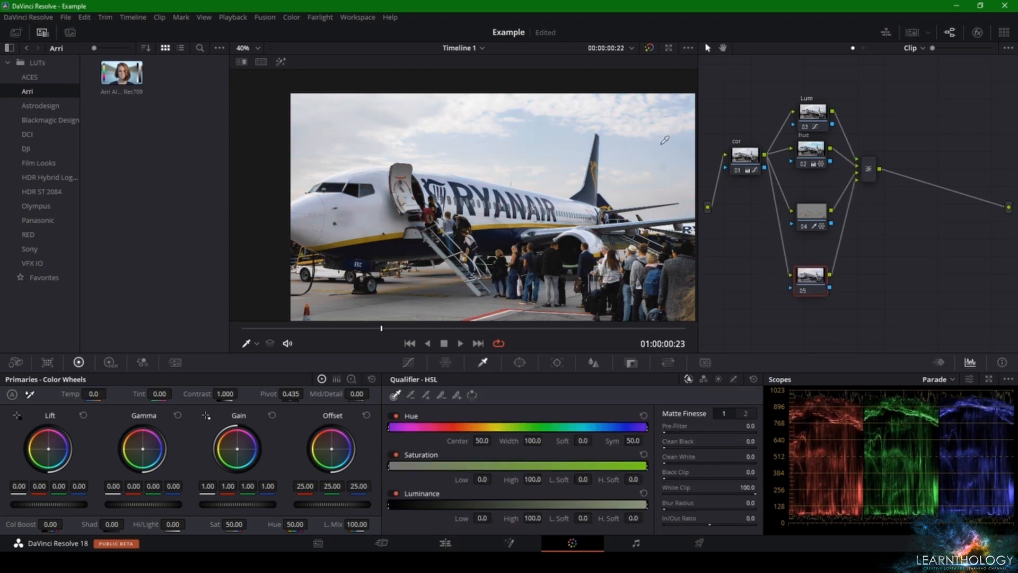
{"action": "key", "text": "Delete"}
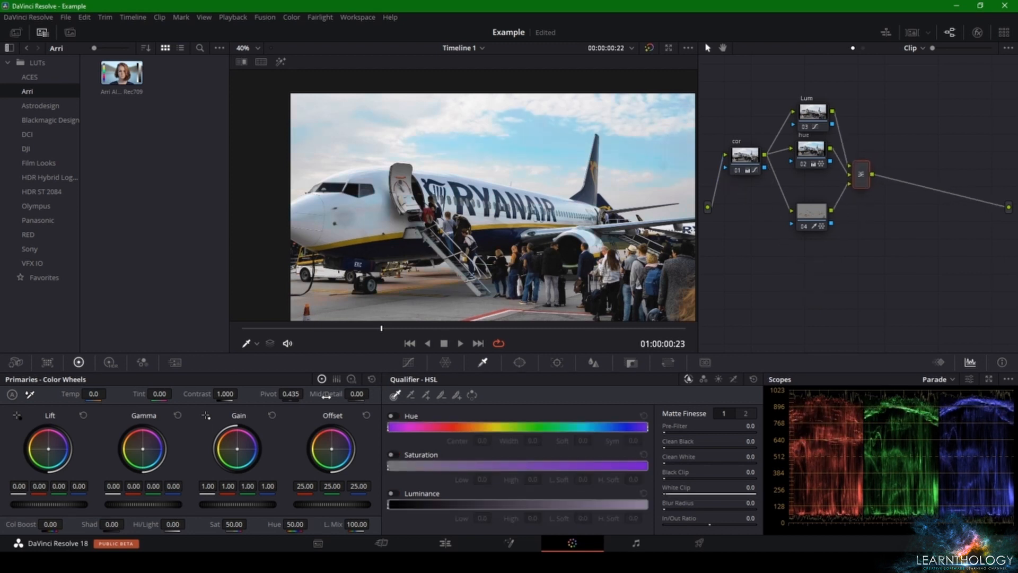
{"action": "left_click_drag", "start_coordinate": [809, 109], "coordinate": [804, 109]}
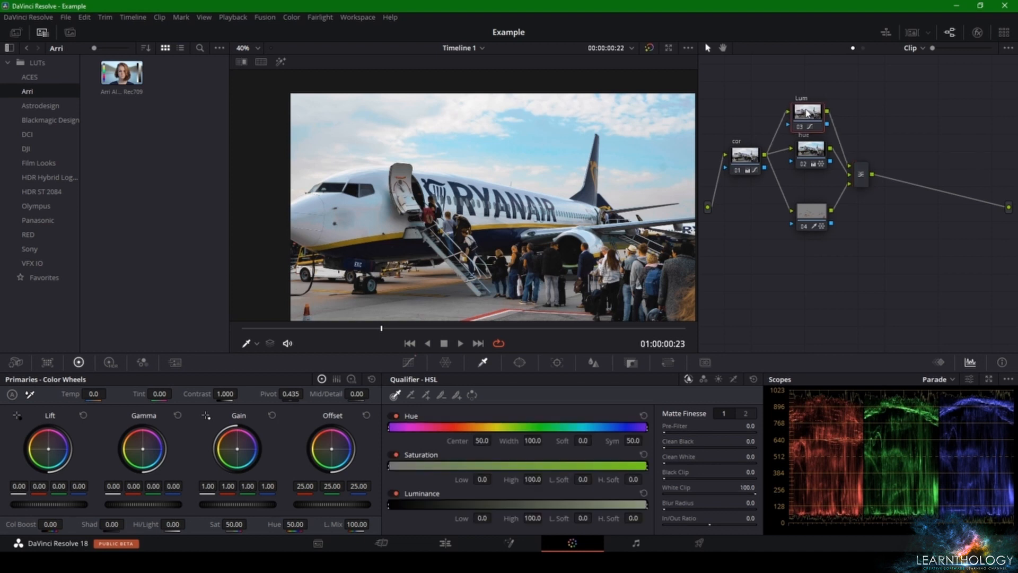
{"action": "left_click_drag", "start_coordinate": [813, 153], "coordinate": [813, 159]}
Step: Add a corrector node, connect it between the Layer Mixer and the final output, and place it beside the mixer
{"action": "right_click", "coordinate": [898, 217]}
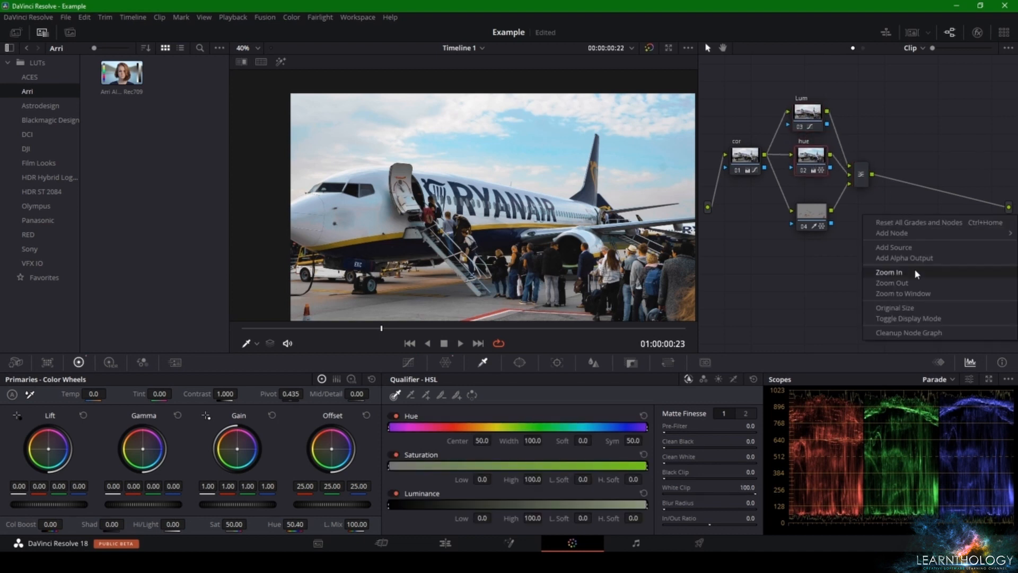
{"action": "mouse_move", "coordinate": [896, 233]}
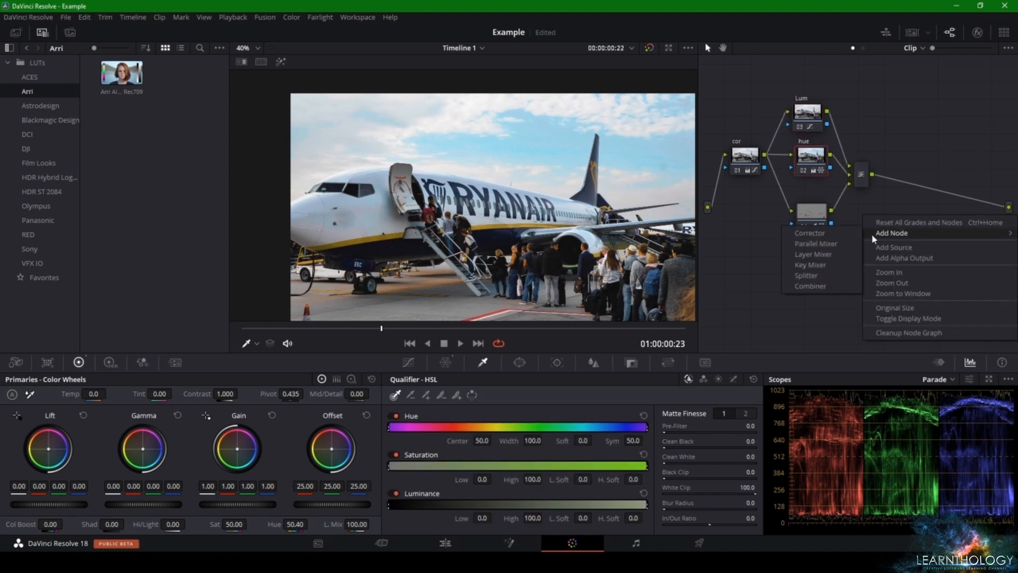
{"action": "left_click", "coordinate": [831, 234]}
{"action": "left_click_drag", "start_coordinate": [872, 174], "coordinate": [879, 217]}
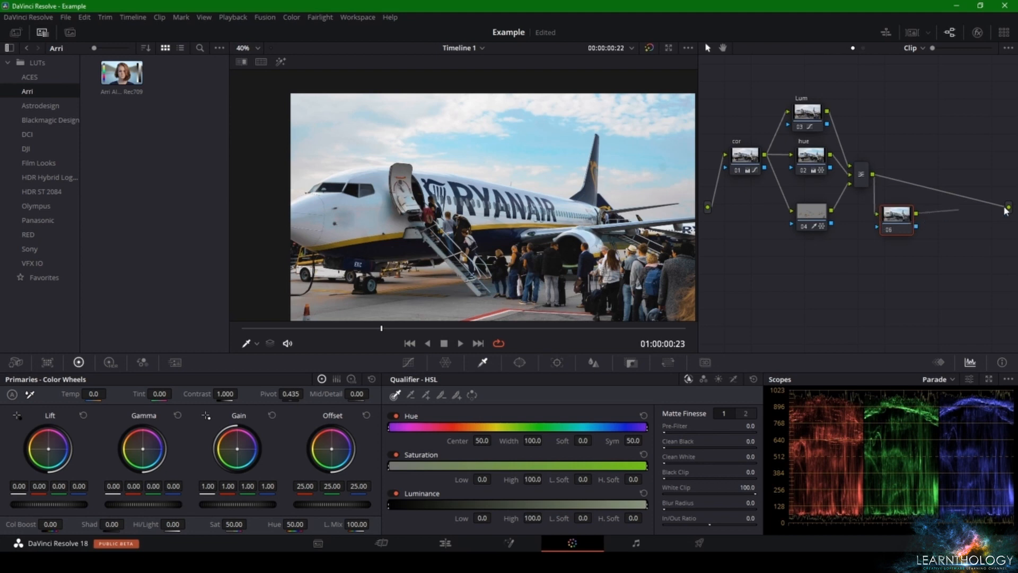
{"action": "left_click_drag", "start_coordinate": [1006, 210], "coordinate": [1011, 214]}
{"action": "left_click_drag", "start_coordinate": [904, 225], "coordinate": [913, 167]}
Step: Add a second Layer Mixer after the new corrector, and add another corrector node beneath that corrector
{"action": "right_click", "coordinate": [939, 202]}
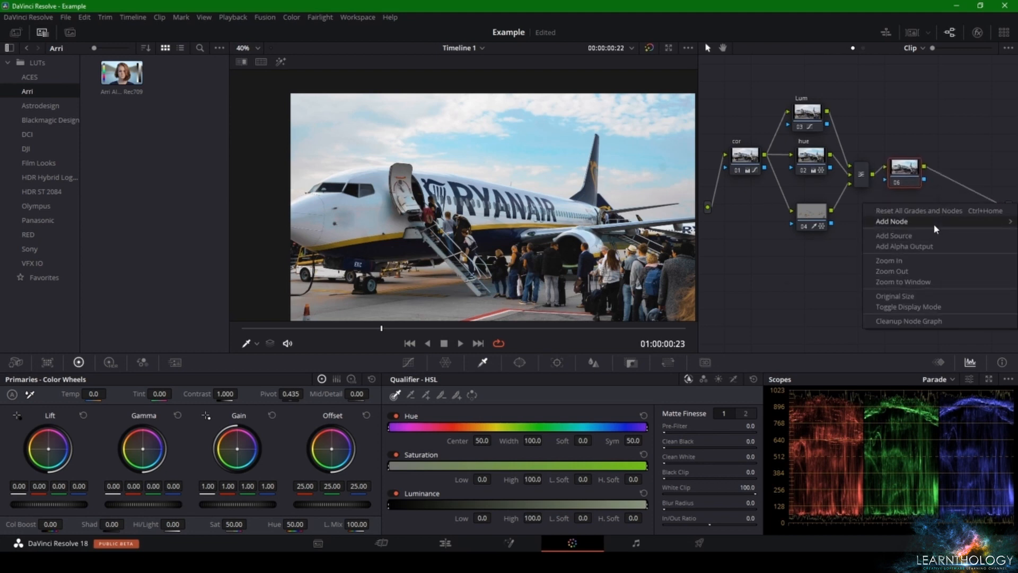
{"action": "left_click", "coordinate": [827, 243]}
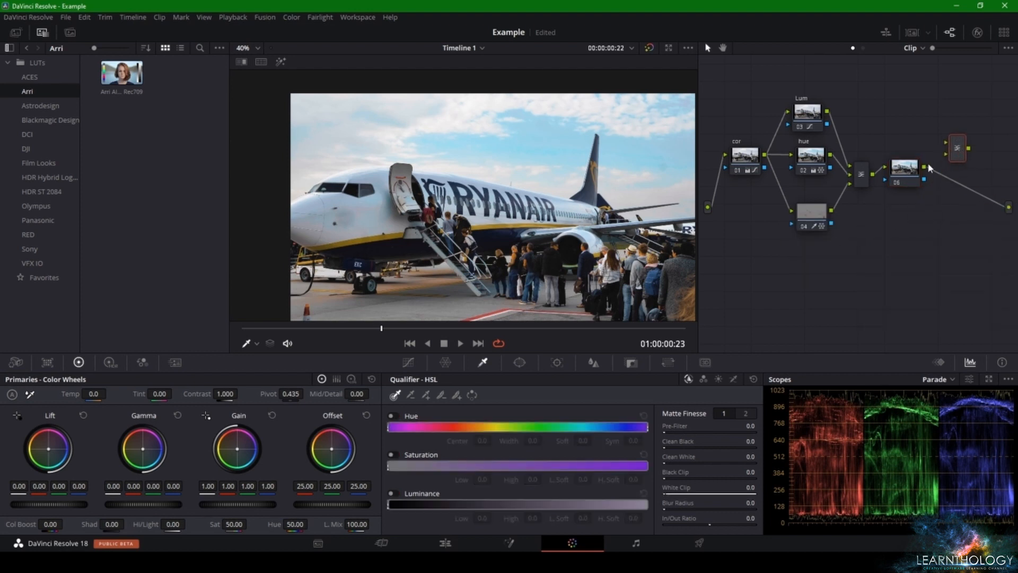
{"action": "right_click", "coordinate": [907, 255]}
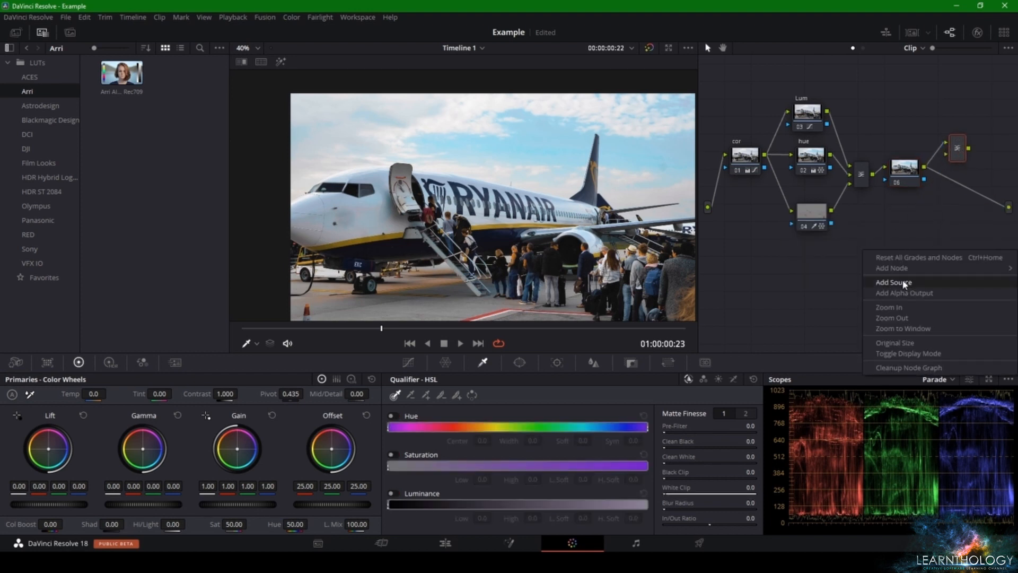
{"action": "mouse_move", "coordinate": [904, 269]}
{"action": "left_click", "coordinate": [846, 272]}
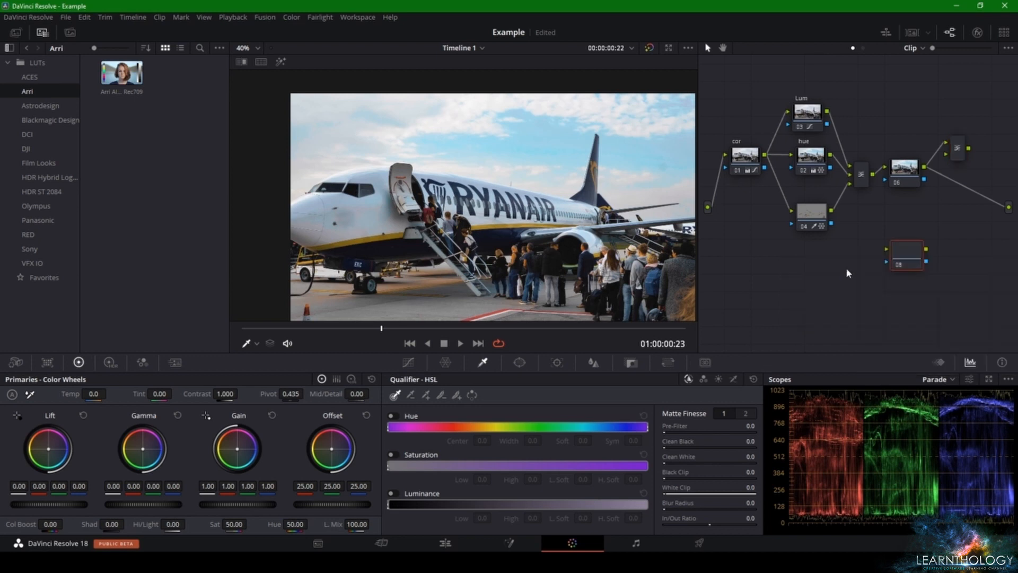
{"action": "left_click_drag", "start_coordinate": [911, 247], "coordinate": [918, 210]}
Step: Rewire both new correctors in parallel from the first Layer Mixer into the second one, and connect that mixer to the output
{"action": "left_click", "coordinate": [903, 175]}
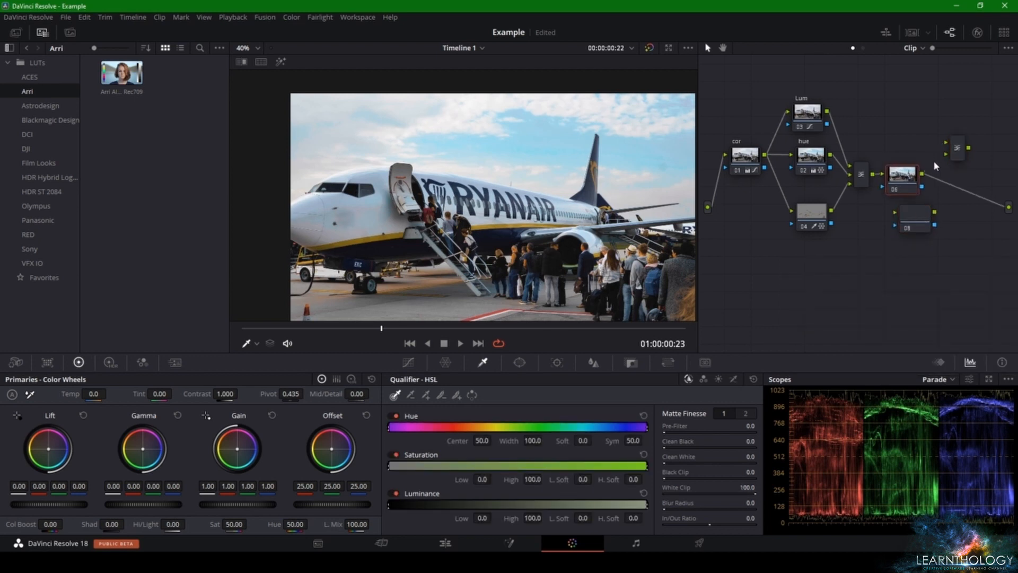
{"action": "left_click_drag", "start_coordinate": [929, 174], "coordinate": [1008, 206]}
{"action": "left_click_drag", "start_coordinate": [873, 175], "coordinate": [928, 146]}
{"action": "left_click_drag", "start_coordinate": [907, 191], "coordinate": [966, 181]}
Step: Select the lower parallel corrector, sample the blue sky with the Qualifier picker, and highlight the selection
{"action": "left_click", "coordinate": [921, 227]}
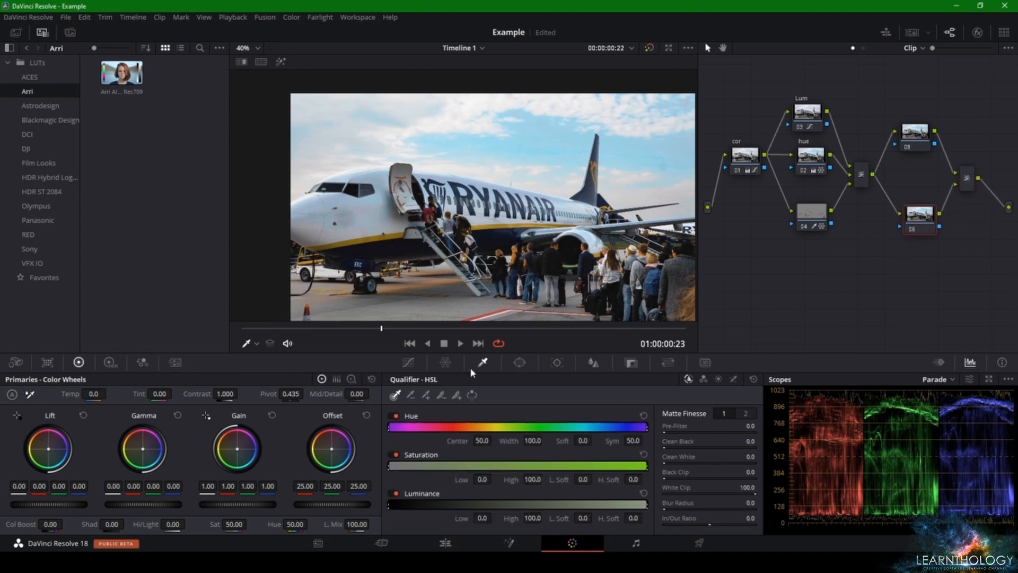
{"action": "left_click", "coordinate": [570, 128]}
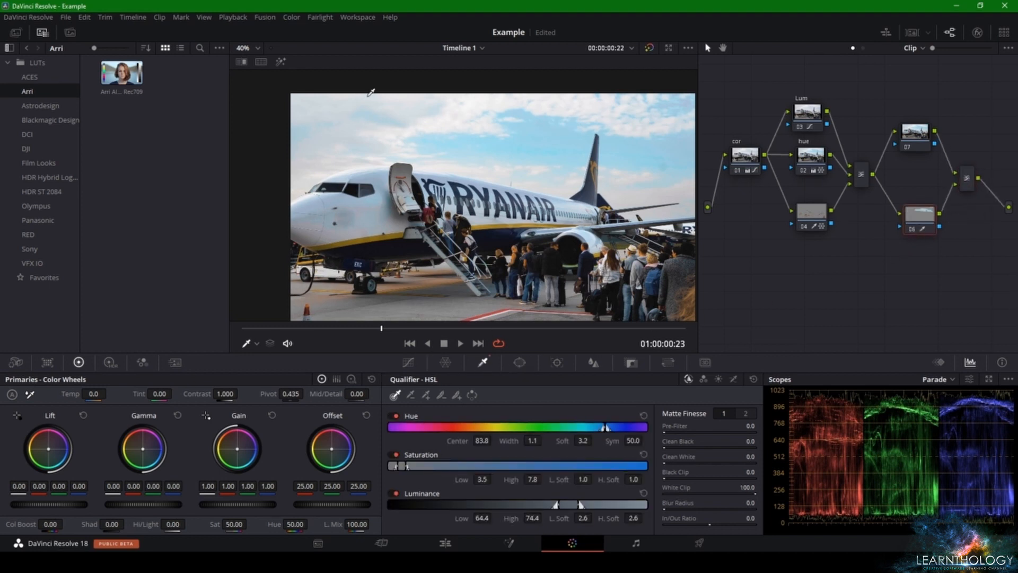
{"action": "left_click", "coordinate": [281, 62]}
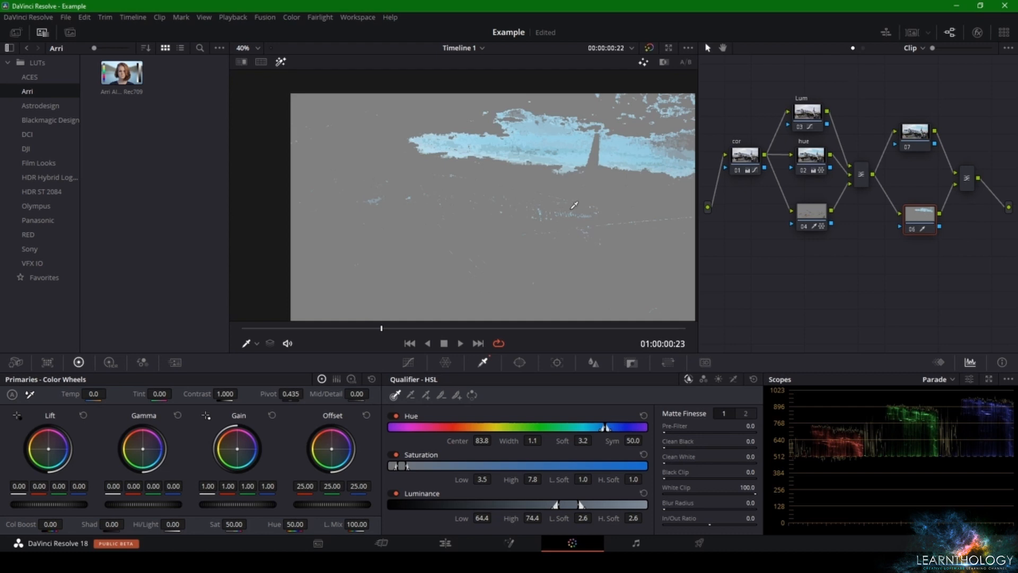
Step: Warp the sky selection's center point toward cyan-green in the Color Warper, to about Hue 0.59 and Sat 1.16
{"action": "left_click", "coordinate": [445, 362]}
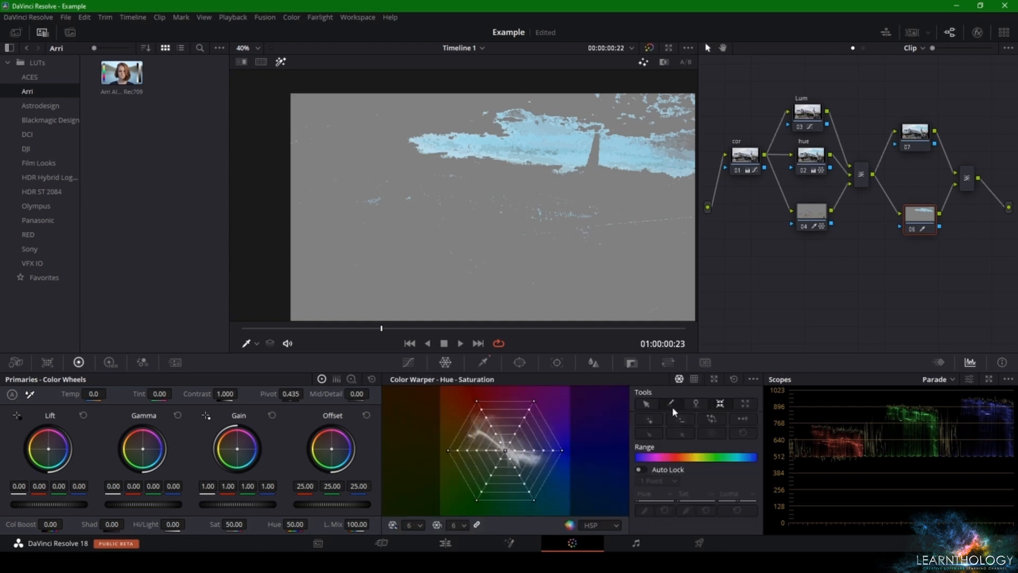
{"action": "left_click", "coordinate": [646, 405]}
{"action": "left_click_drag", "start_coordinate": [508, 455], "coordinate": [505, 524]}
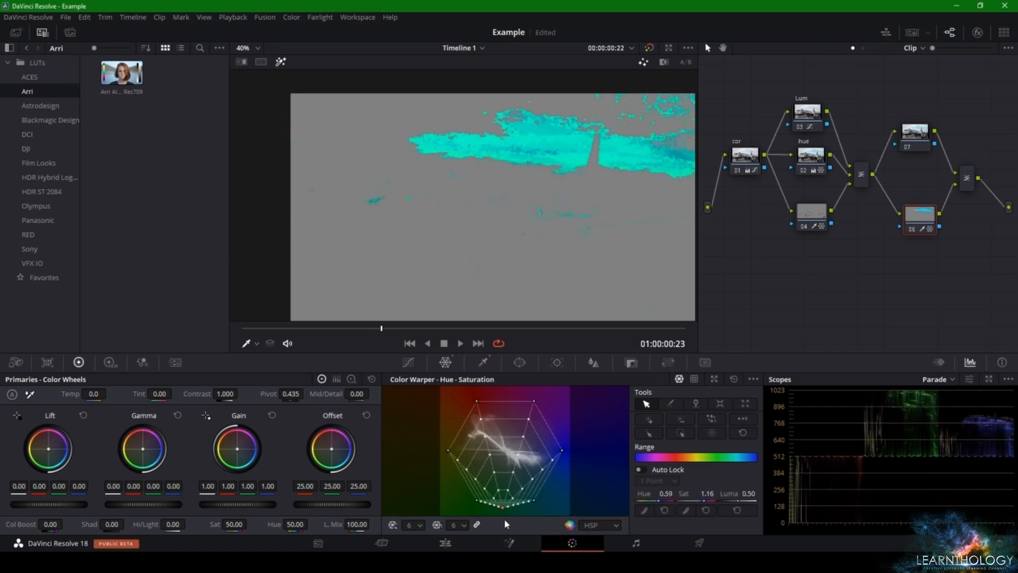
Step: Turn off the highlight and warp the sky's center point to about Hue 0.76 and Sat 0.26, comparing against the bypassed grade
{"action": "left_click", "coordinate": [280, 62]}
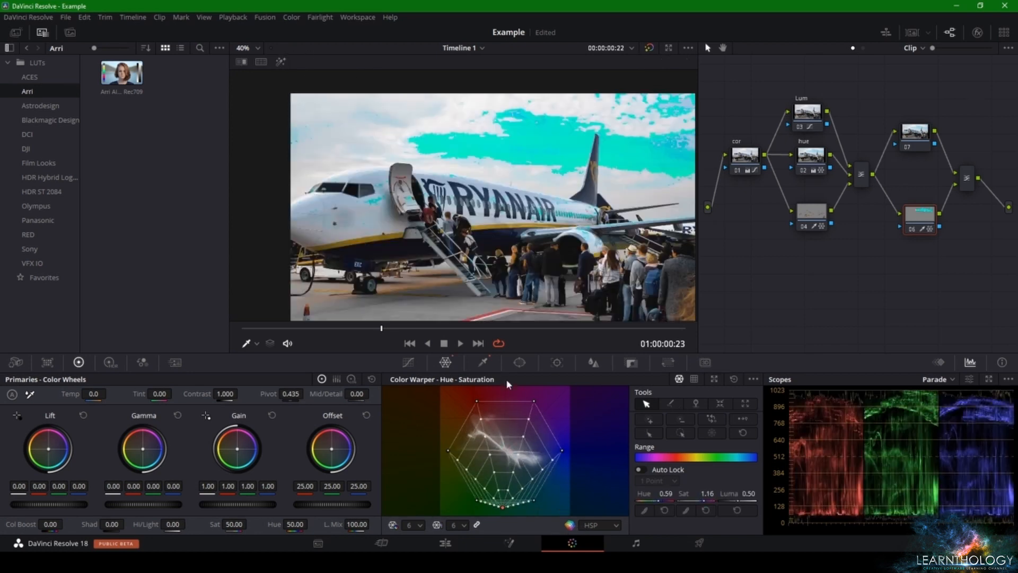
{"action": "left_click_drag", "start_coordinate": [504, 507], "coordinate": [474, 457]}
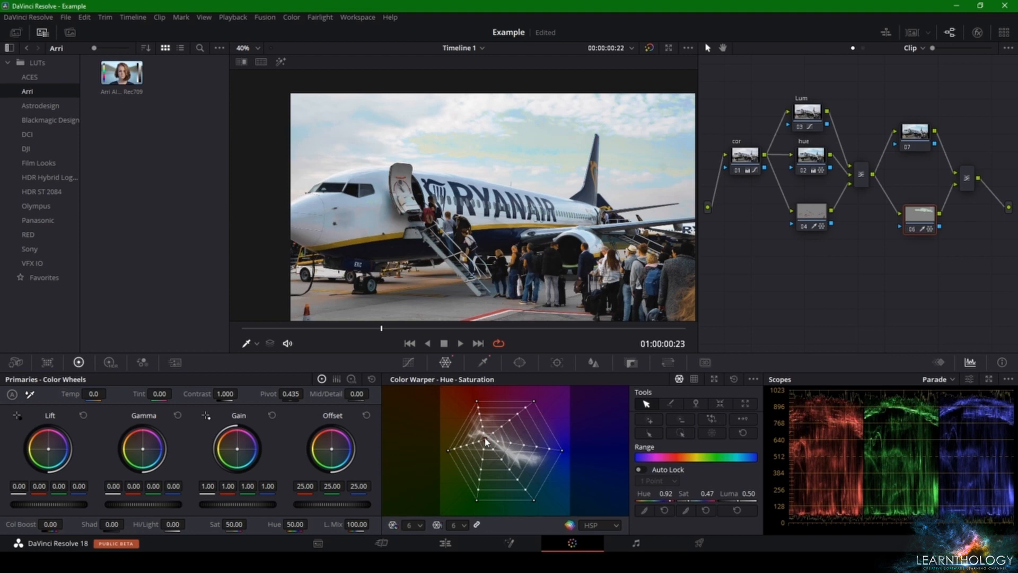
{"action": "left_click_drag", "start_coordinate": [486, 440], "coordinate": [494, 459]}
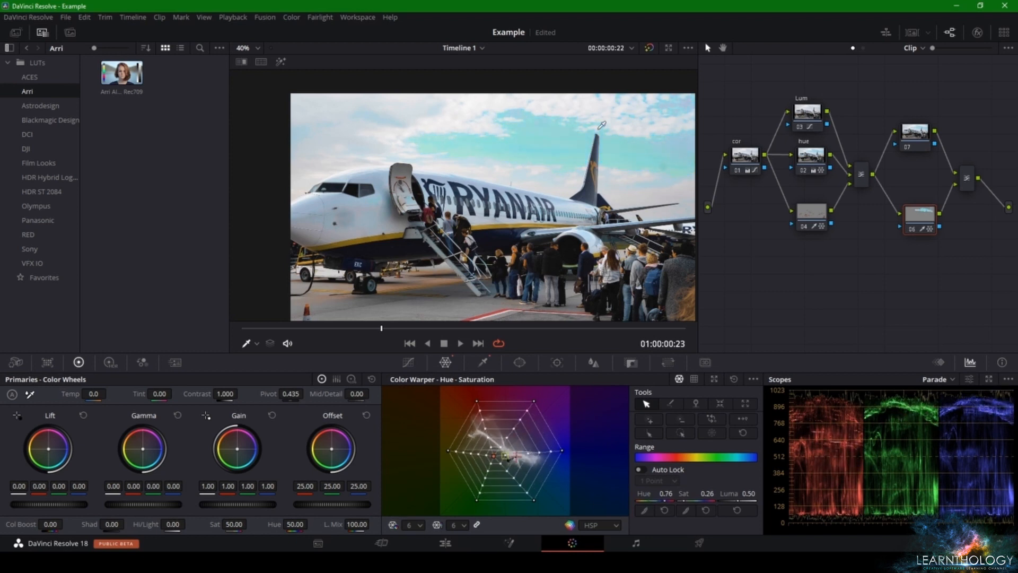
{"action": "left_click", "coordinate": [649, 48]}
{"action": "left_click", "coordinate": [649, 48]}
Step: Try shaping the sky node's custom curve with a shadow point and a highlight point, and reset the curve
{"action": "left_click", "coordinate": [408, 362]}
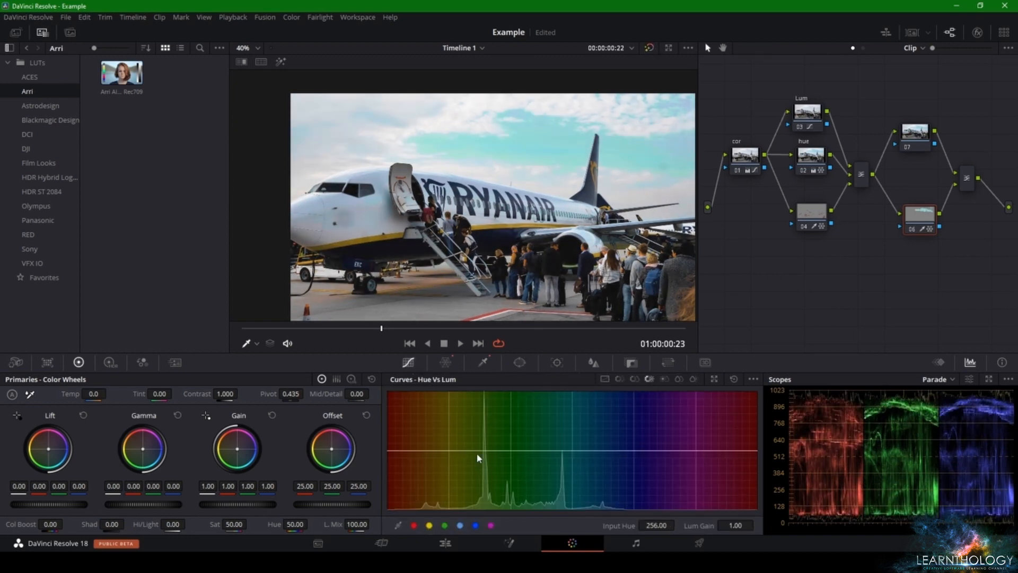
{"action": "left_click", "coordinate": [603, 379]}
{"action": "mouse_move", "coordinate": [483, 473]}
{"action": "left_mouse_down"}
{"action": "mouse_move", "coordinate": [484, 501]}
{"action": "mouse_move", "coordinate": [460, 469]}
{"action": "mouse_move", "coordinate": [466, 482]}
{"action": "left_mouse_up"}
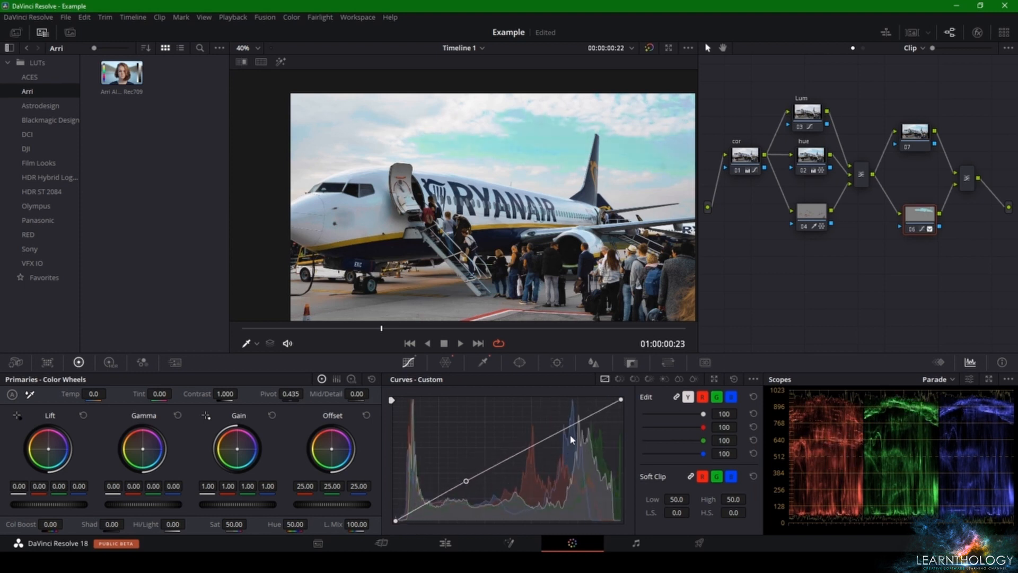
{"action": "mouse_move", "coordinate": [570, 426]}
{"action": "left_mouse_down"}
{"action": "mouse_move", "coordinate": [570, 405]}
{"action": "mouse_move", "coordinate": [583, 429]}
{"action": "mouse_move", "coordinate": [581, 419]}
{"action": "left_mouse_up"}
{"action": "left_click", "coordinate": [733, 379]}
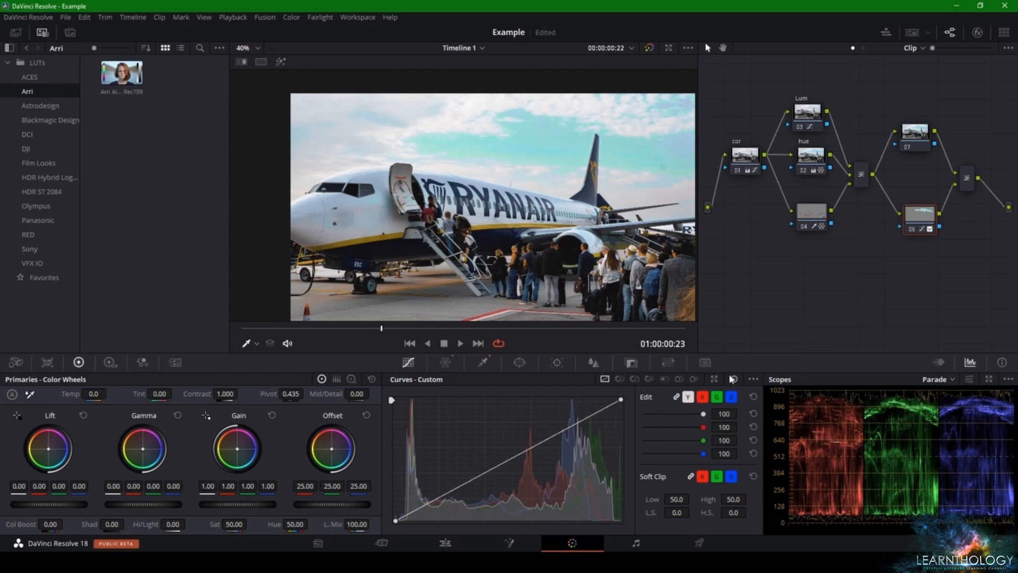
Step: Play the clip with the full frame in view to examine the recolored sky, and stop playback
{"action": "scroll", "coordinate": [469, 159], "scroll_direction": "down", "scroll_amount": 2}
{"action": "scroll", "coordinate": [469, 159], "scroll_direction": "up", "scroll_amount": 3}
{"action": "scroll", "coordinate": [469, 159], "scroll_direction": "down", "scroll_amount": 2}
{"action": "scroll", "coordinate": [468, 159], "scroll_direction": "down", "scroll_amount": 2}
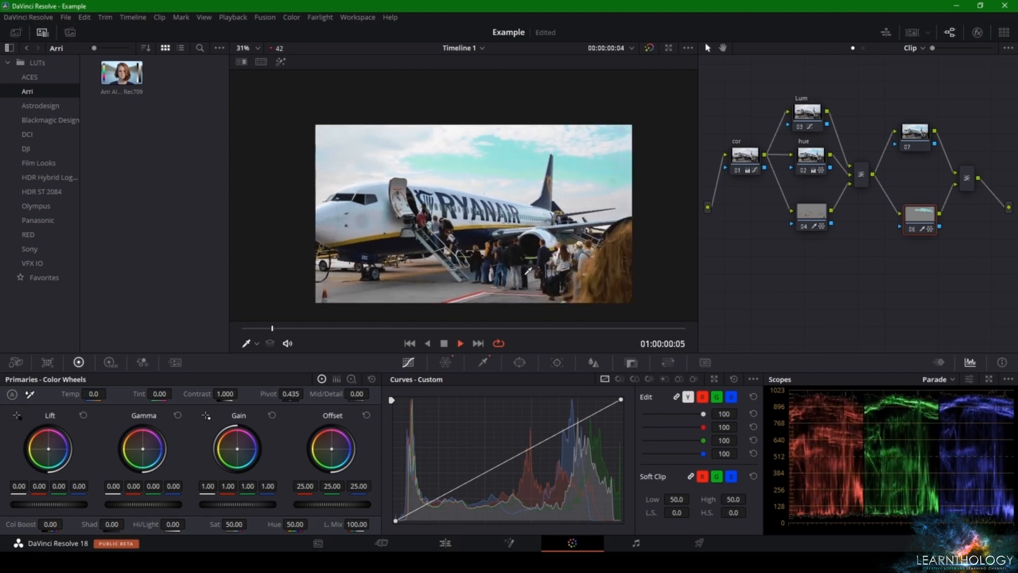
{"action": "left_click", "coordinate": [448, 343]}
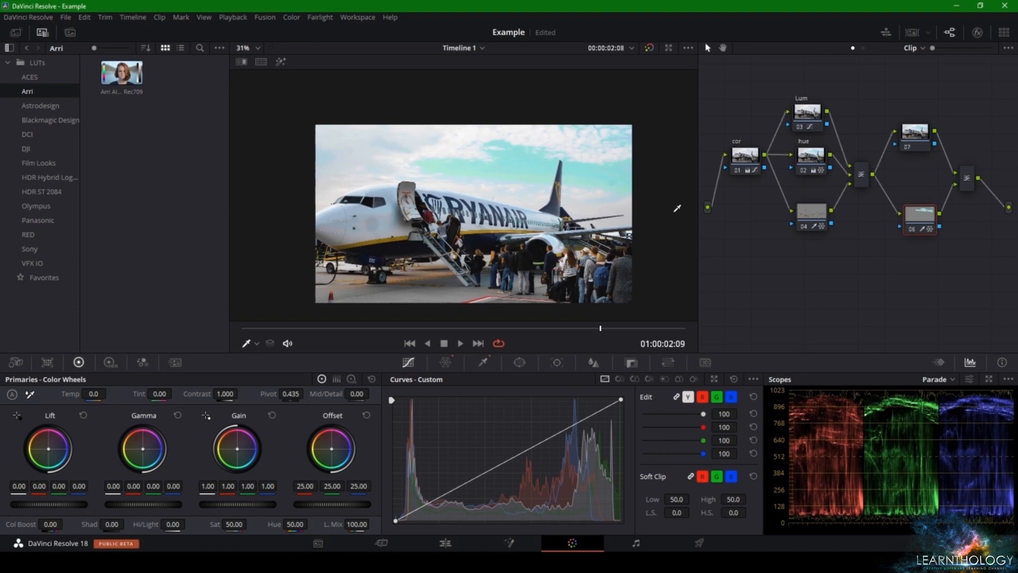
Step: Select the three parallel corrector nodes feeding the first Layer Mixer
{"action": "left_click_drag", "start_coordinate": [782, 82], "coordinate": [830, 278]}
{"action": "right_click", "coordinate": [809, 115]}
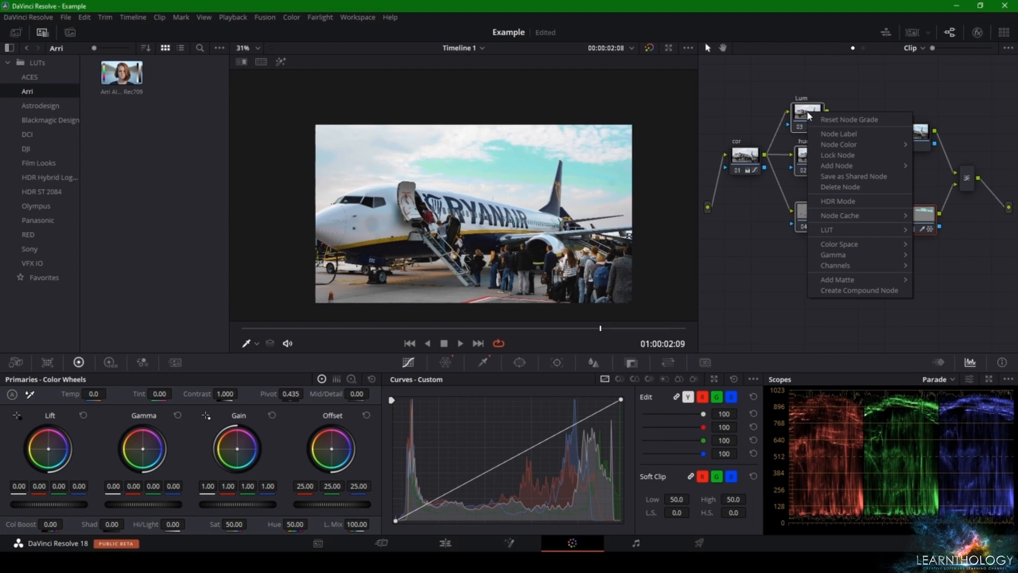
{"action": "left_click", "coordinate": [862, 88]}
{"action": "left_click_drag", "start_coordinate": [827, 81], "coordinate": [792, 266]}
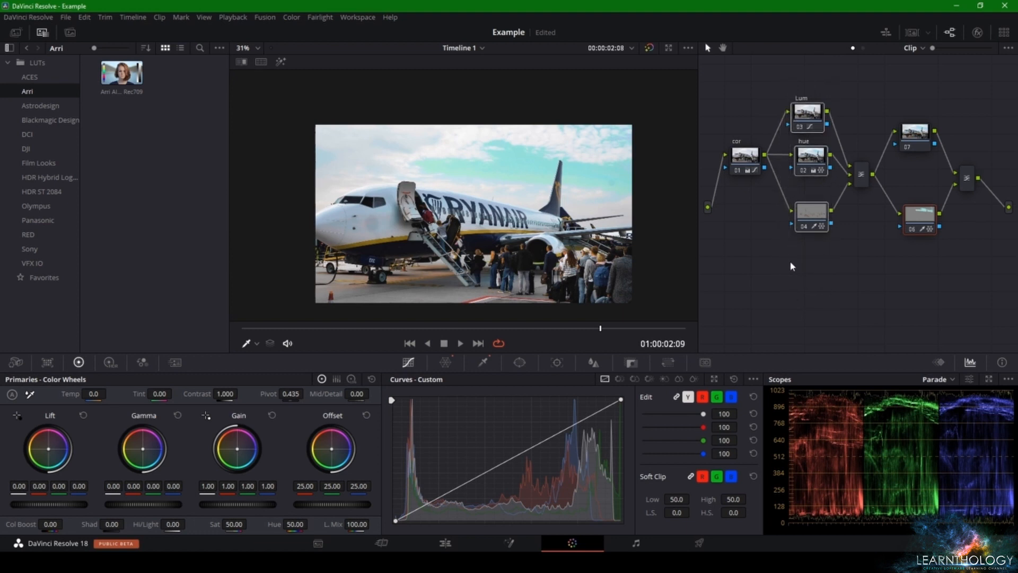